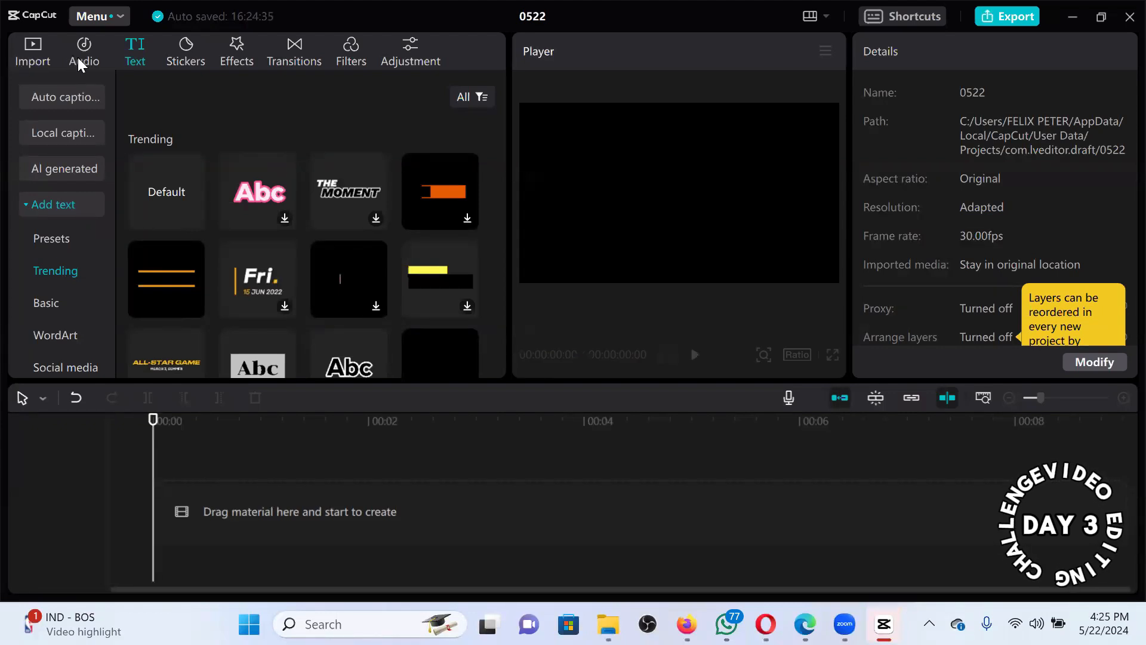
# Browse the music and text template libraries, previewing Default text and the Advertisement templates.
pyautogui.click(79, 62)
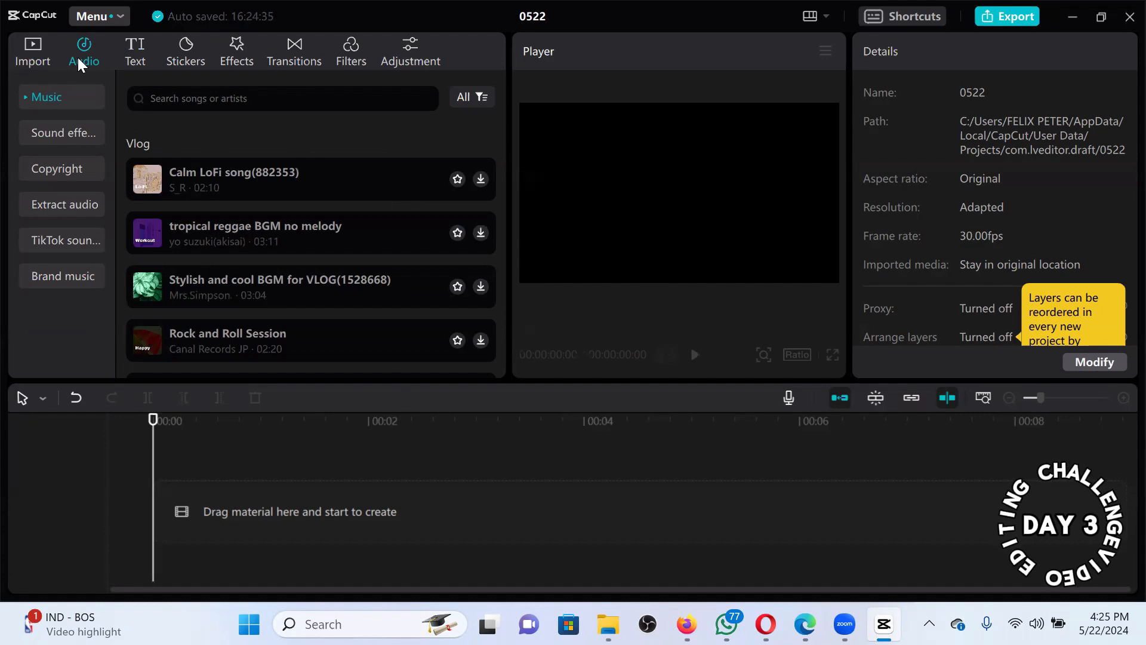
pyautogui.click(135, 49)
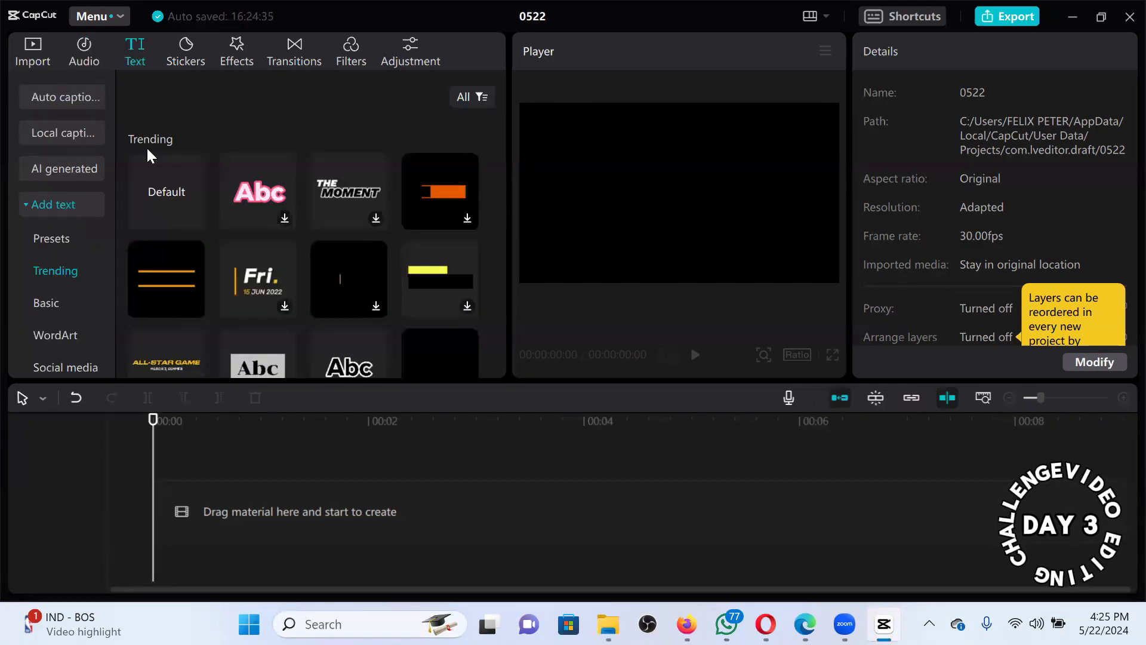
pyautogui.click(154, 186)
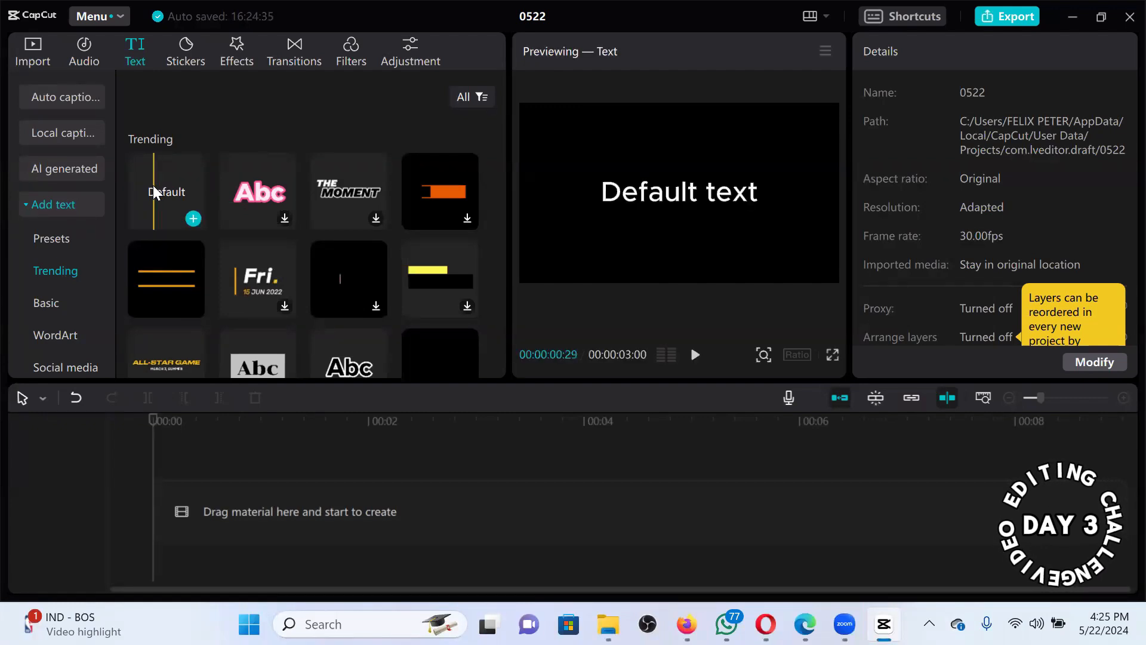
pyautogui.moveTo(154, 186); pyautogui.dragTo(153, 186)
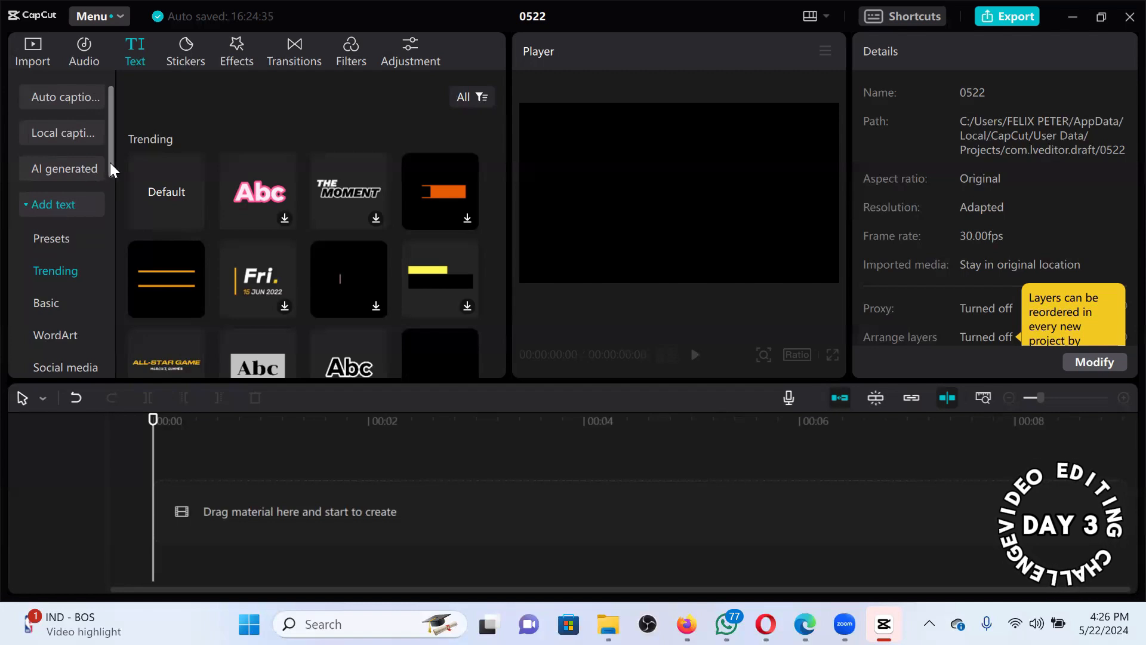
pyautogui.scroll(-3, 55, 139)
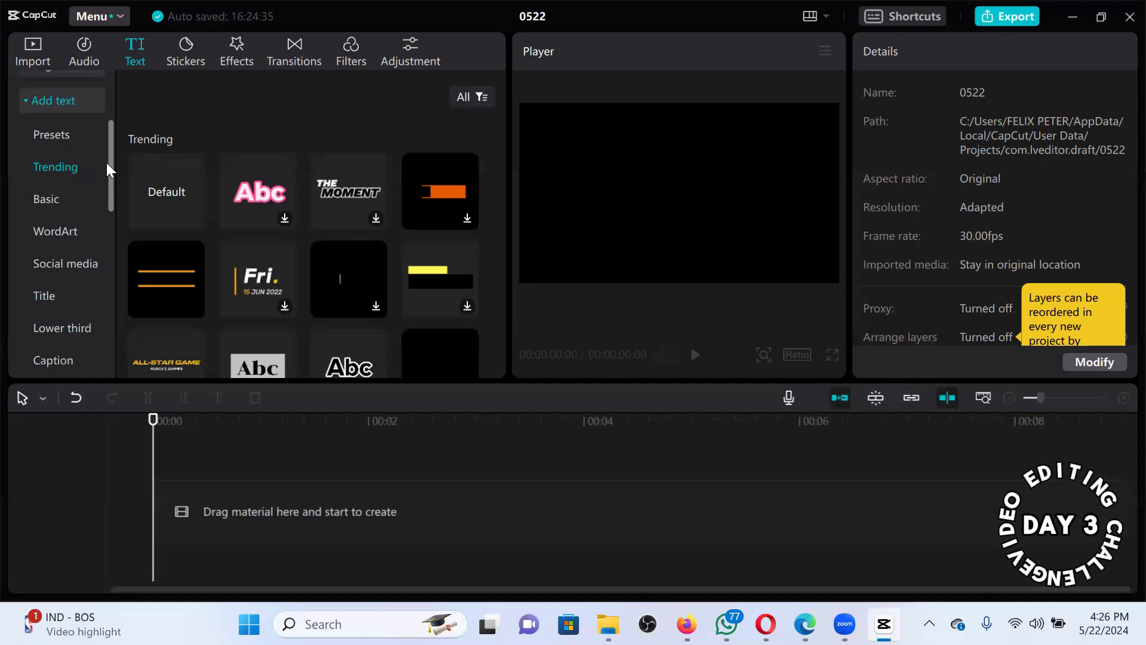
pyautogui.scroll(3, 102, 134)
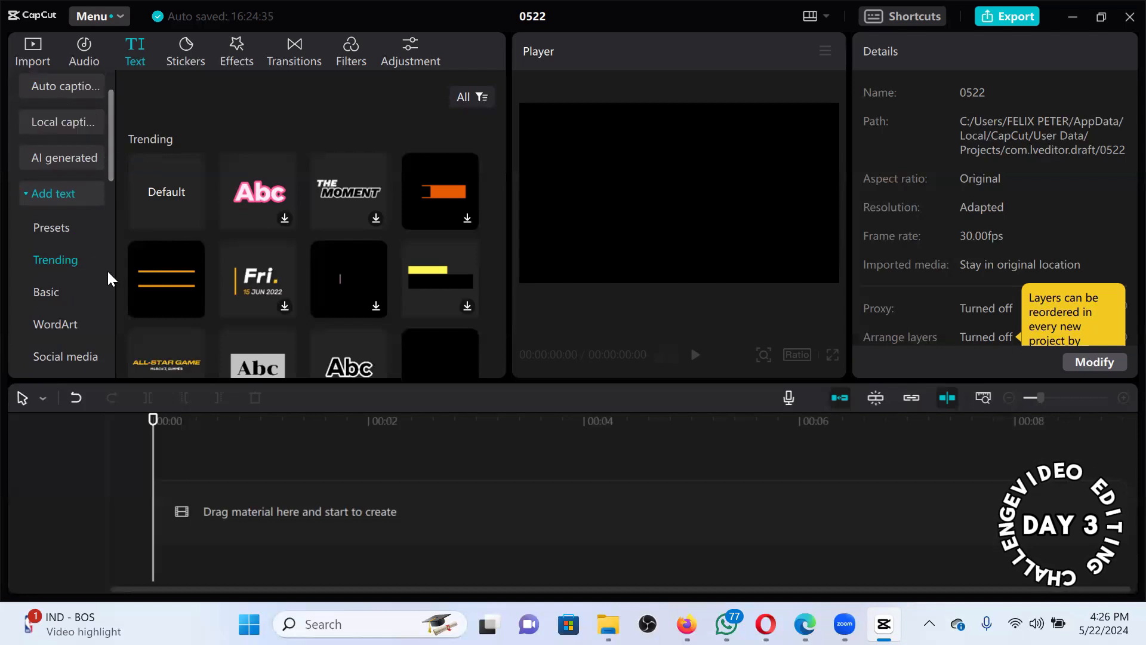
pyautogui.scroll(-10, 107, 286)
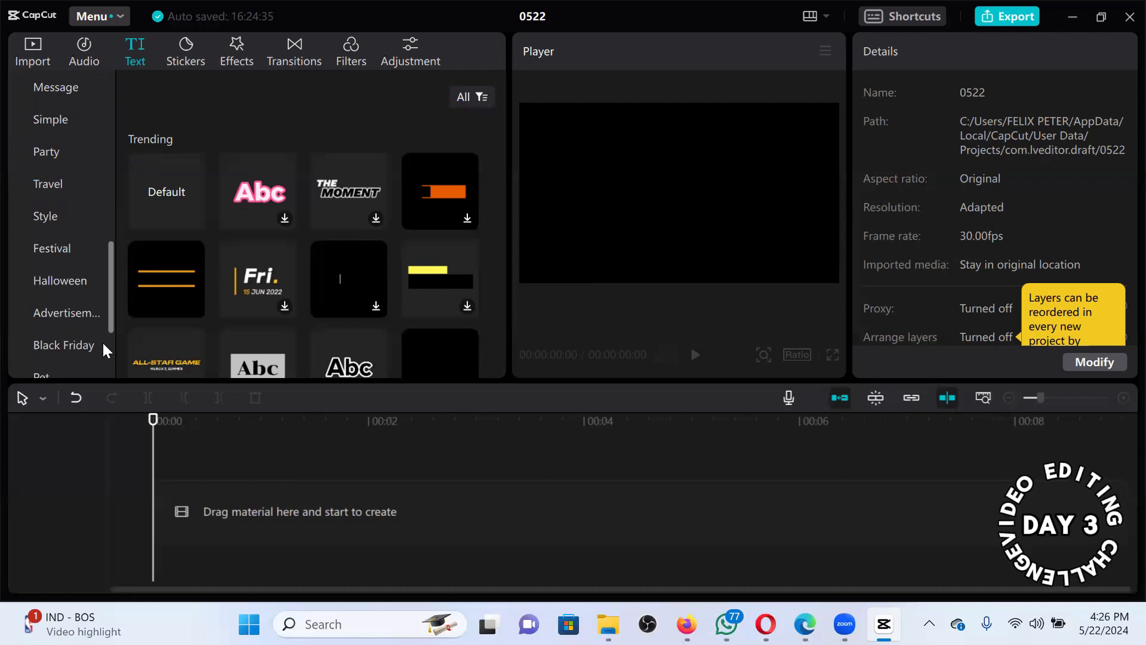
pyautogui.scroll(-3, 104, 350)
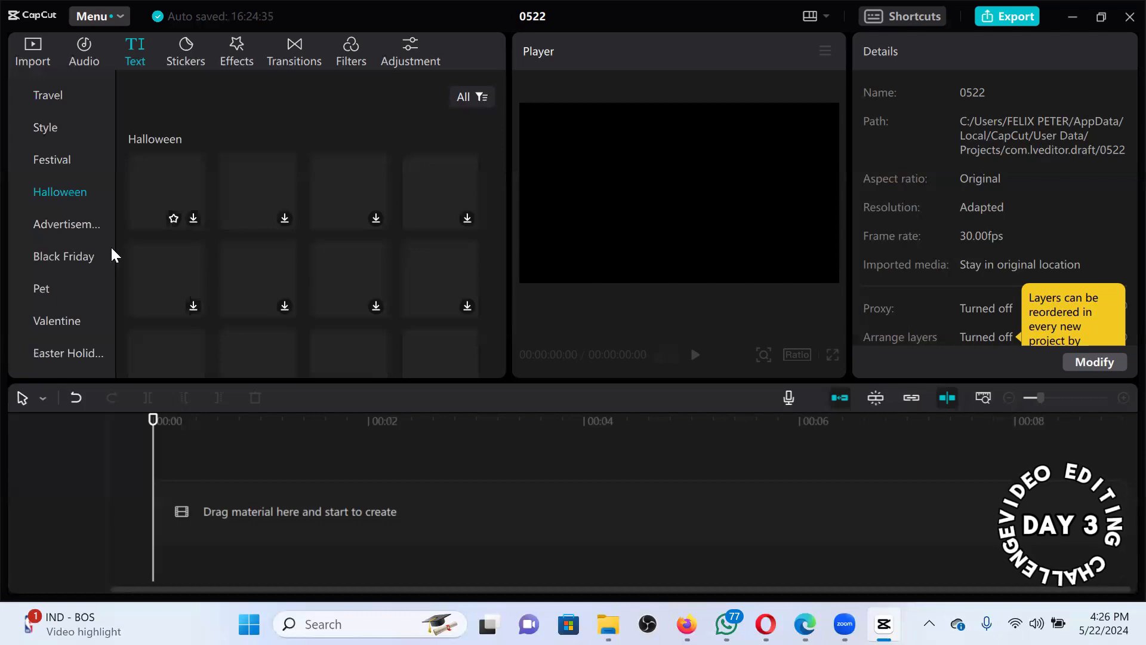
pyautogui.click(76, 226)
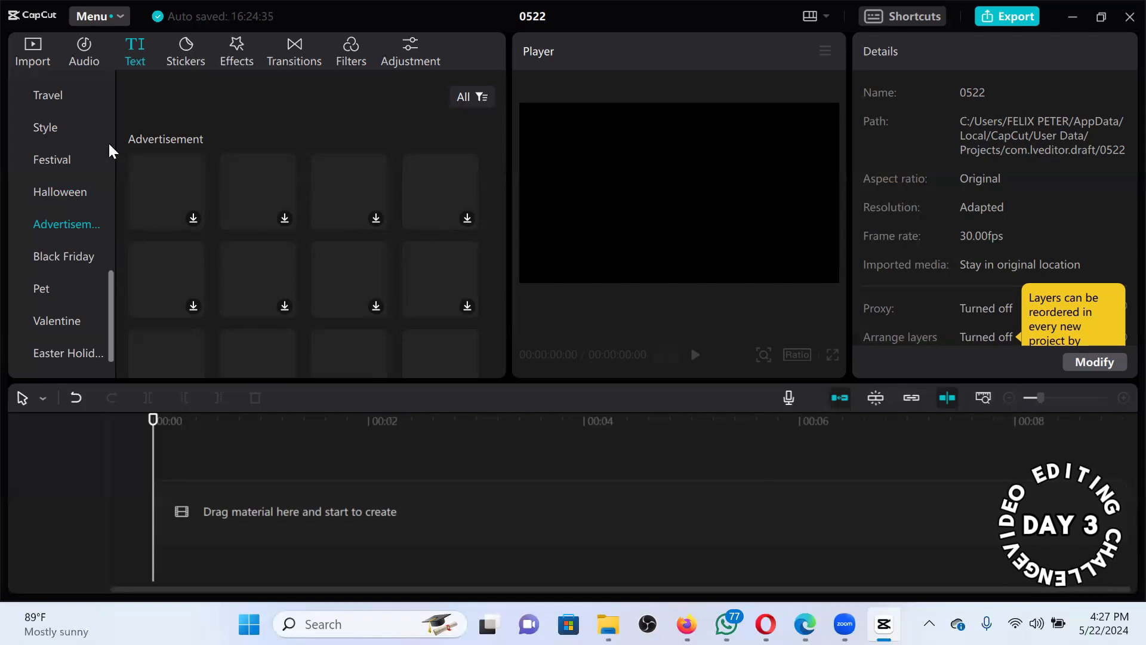
pyautogui.scroll(6, 112, 95)
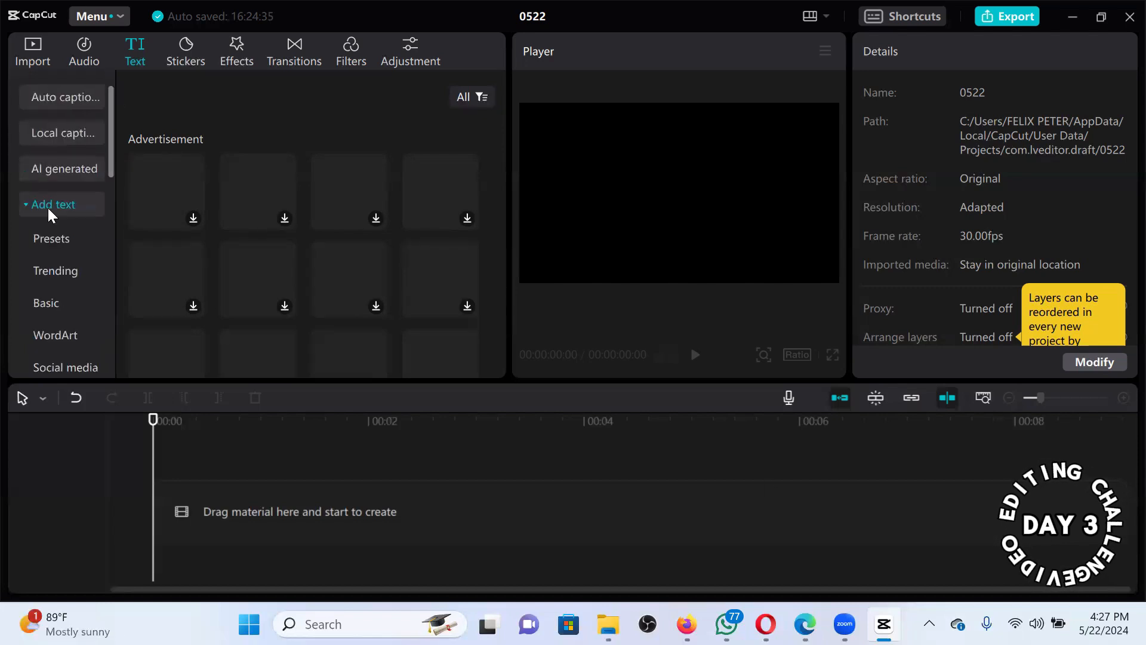
pyautogui.click(52, 302)
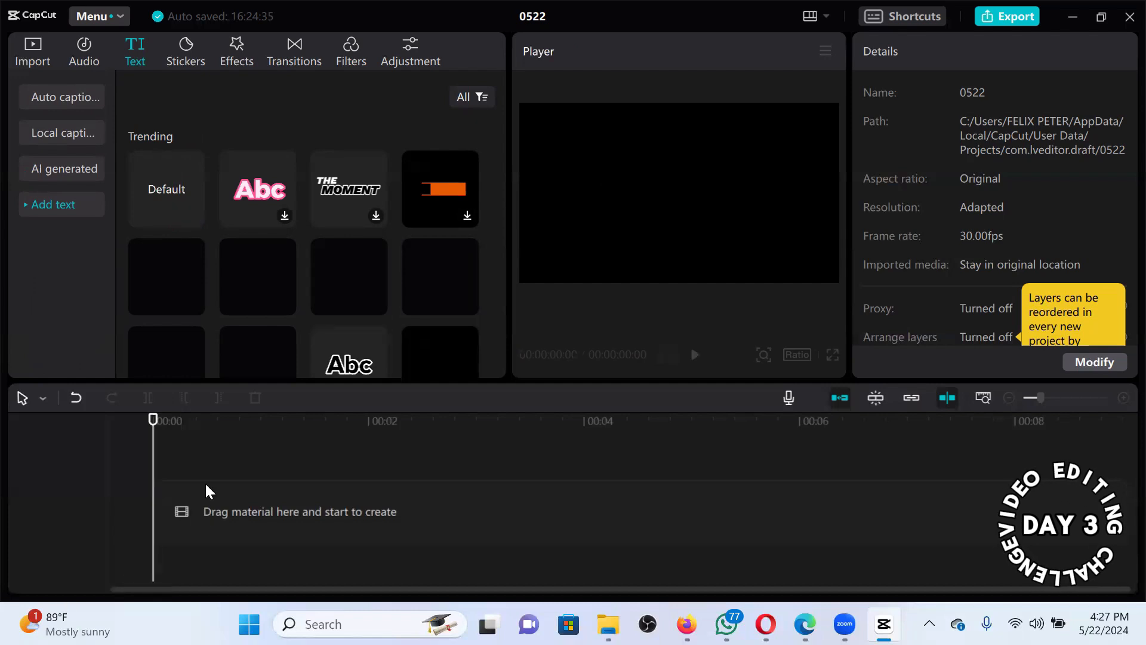
# Place a Default text clip on the timeline and stretch it to about 4 seconds.
pyautogui.moveTo(206, 482); pyautogui.dragTo(340, 493)
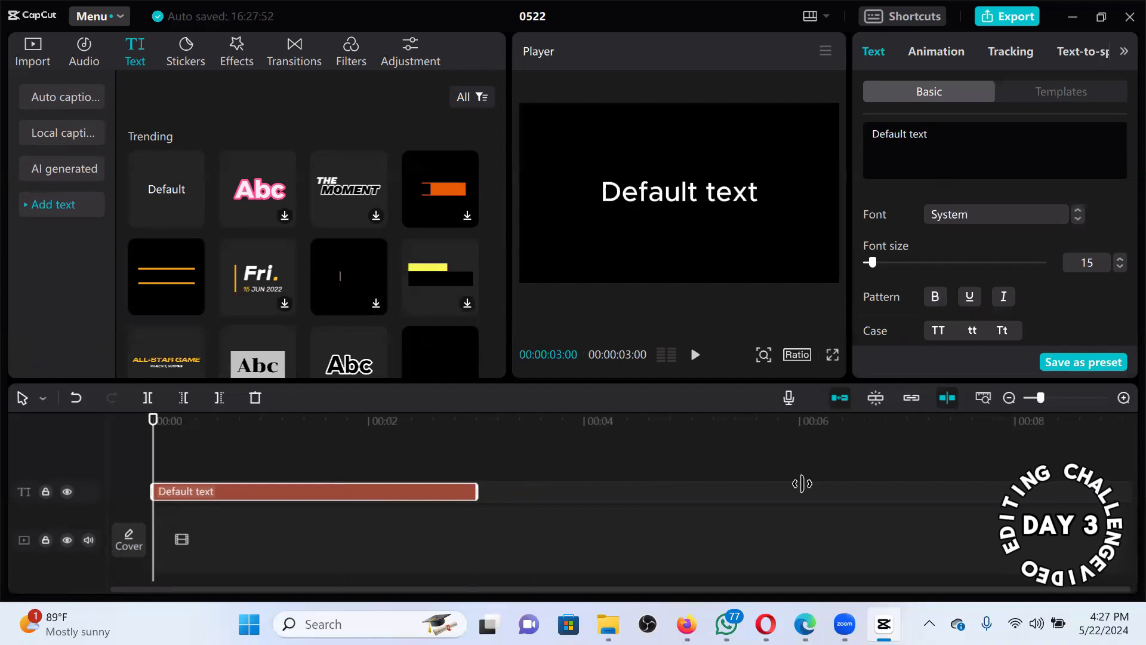
pyautogui.moveTo(478, 492); pyautogui.dragTo(671, 492)
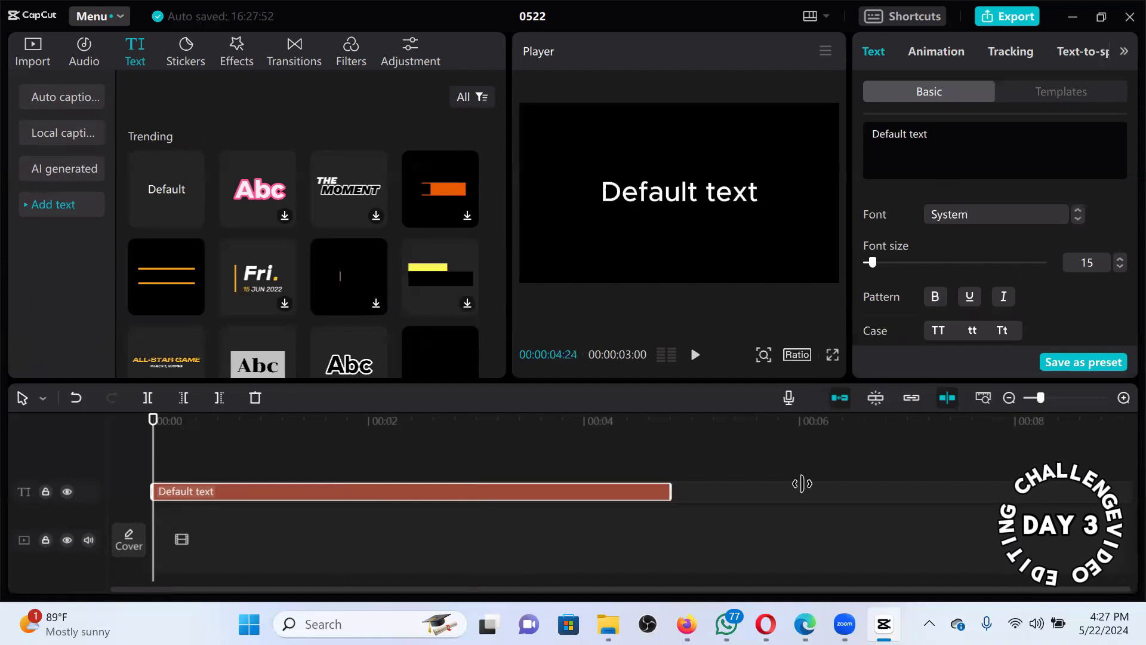
pyautogui.moveTo(802, 484); pyautogui.dragTo(586, 476)
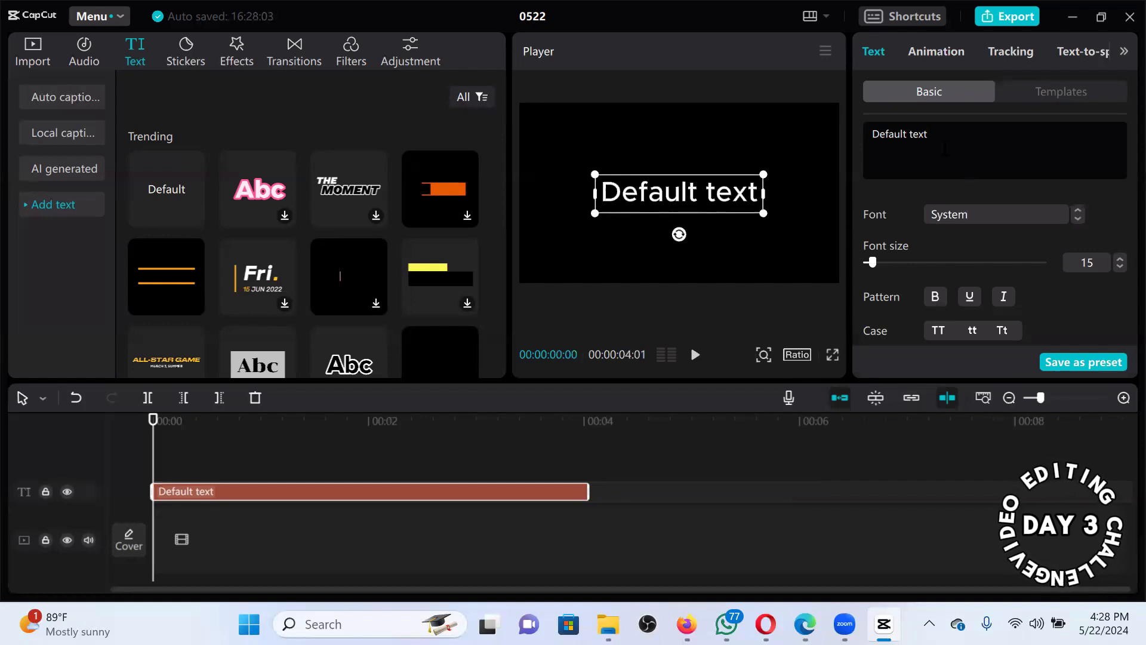
# Replace the clip's text with 'challenge' and '30 days' on a second line.
pyautogui.hotkey('ctrl', 'a')
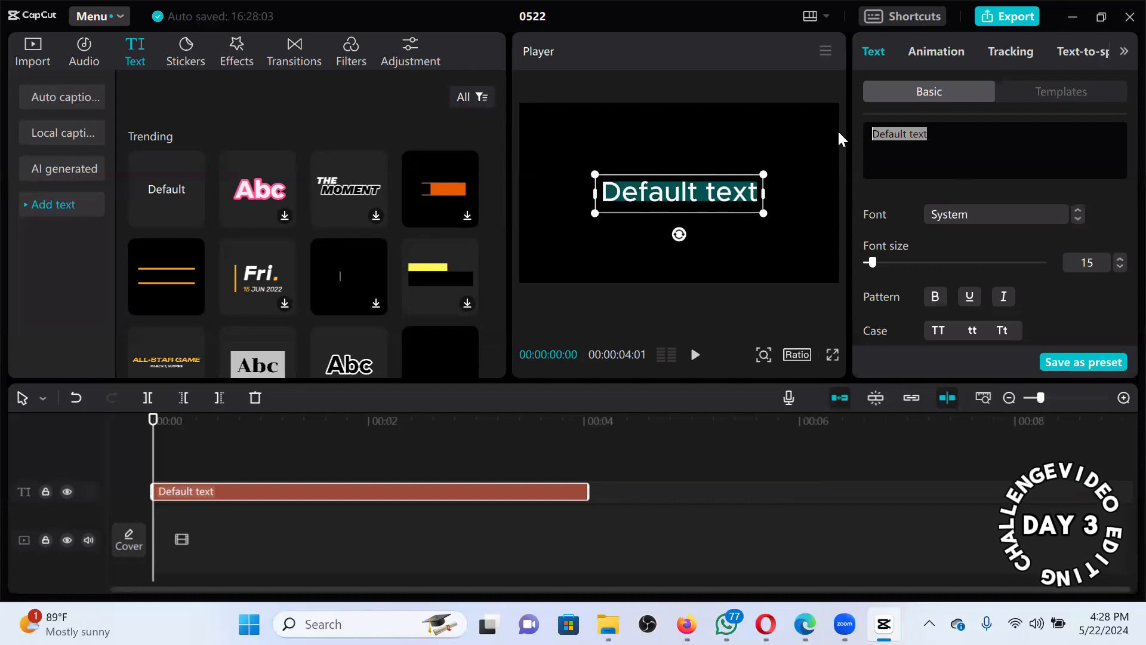
pyautogui.write('challenge')
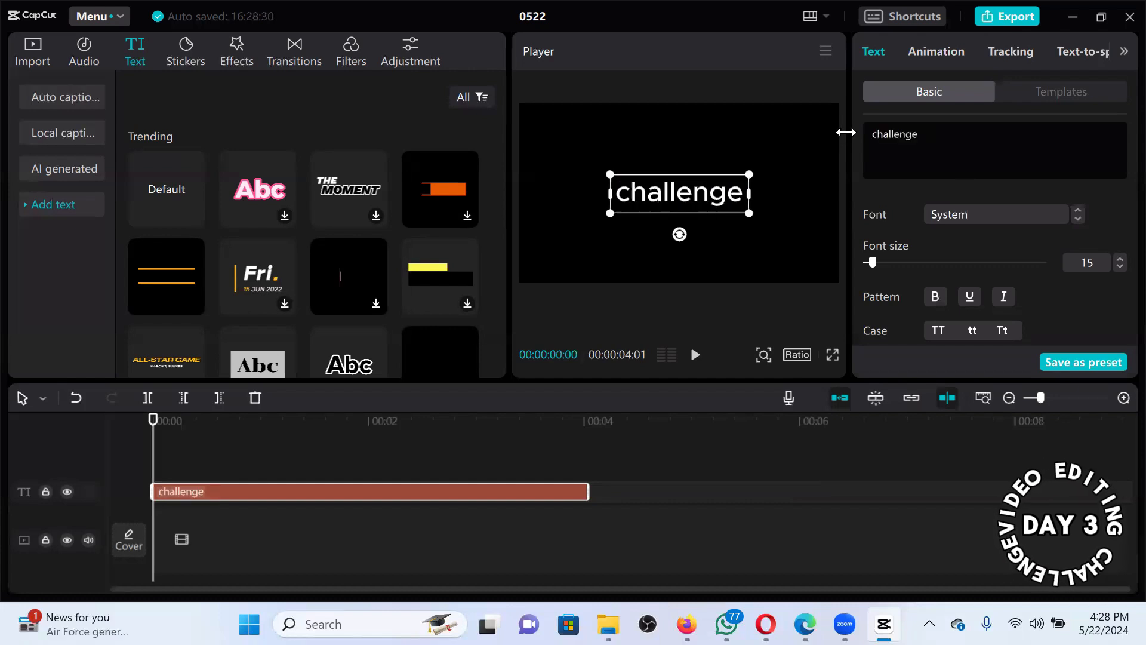
pyautogui.press('Return')
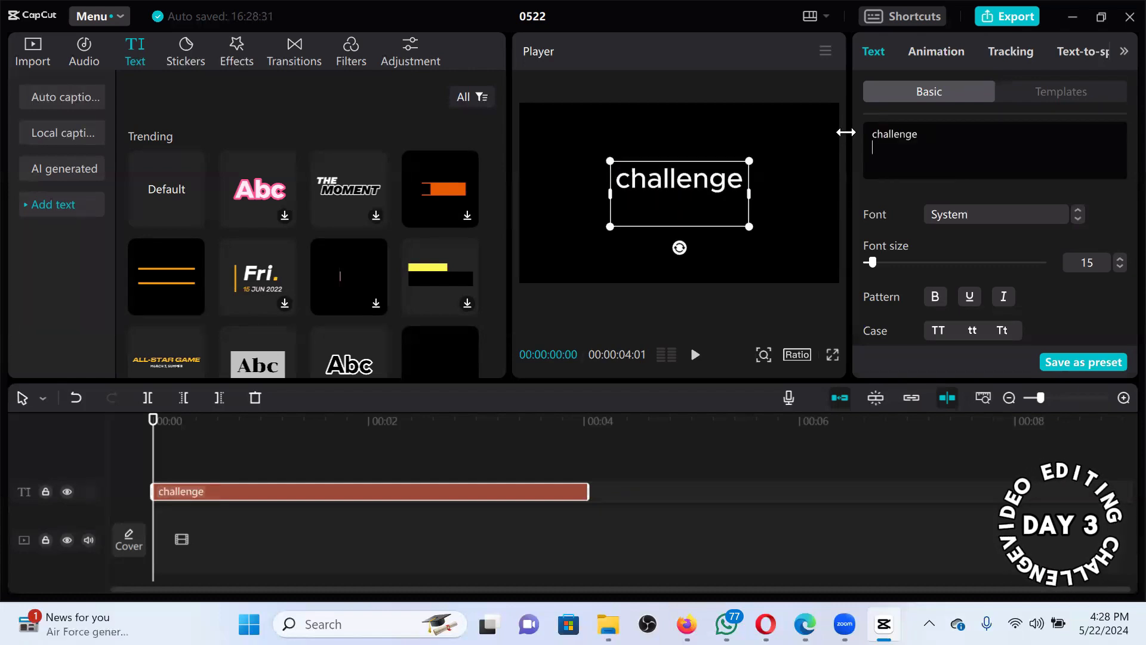
pyautogui.write('30 days')
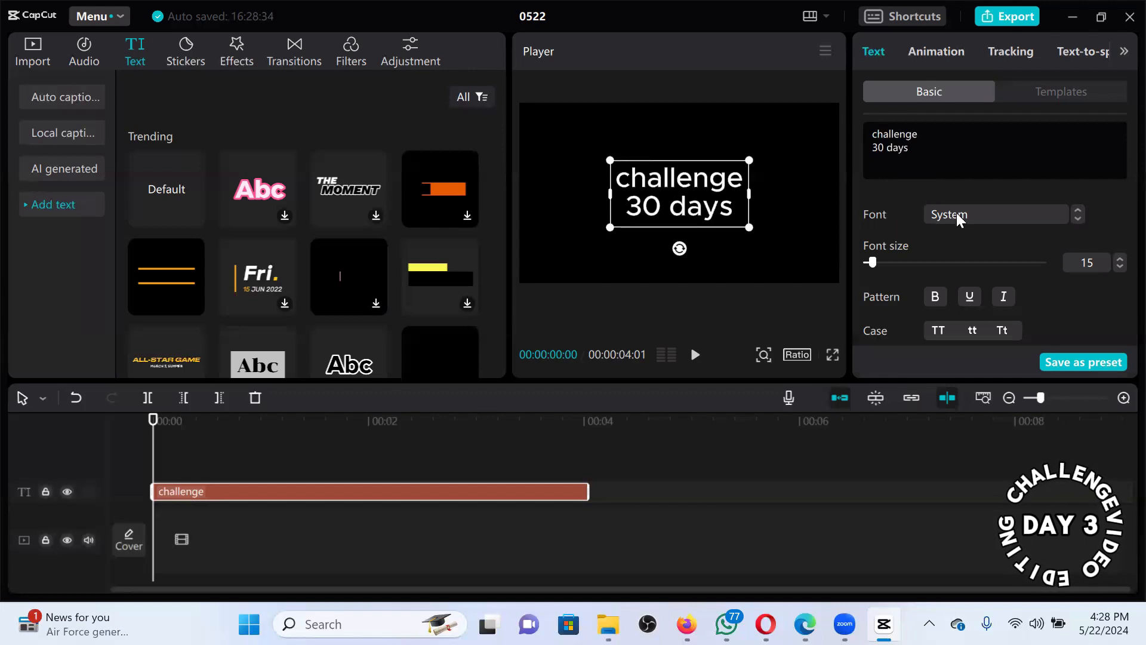
# Try the Daisy and Constane script fonts, then settle on ZY Resolve for the title.
pyautogui.click(956, 215)
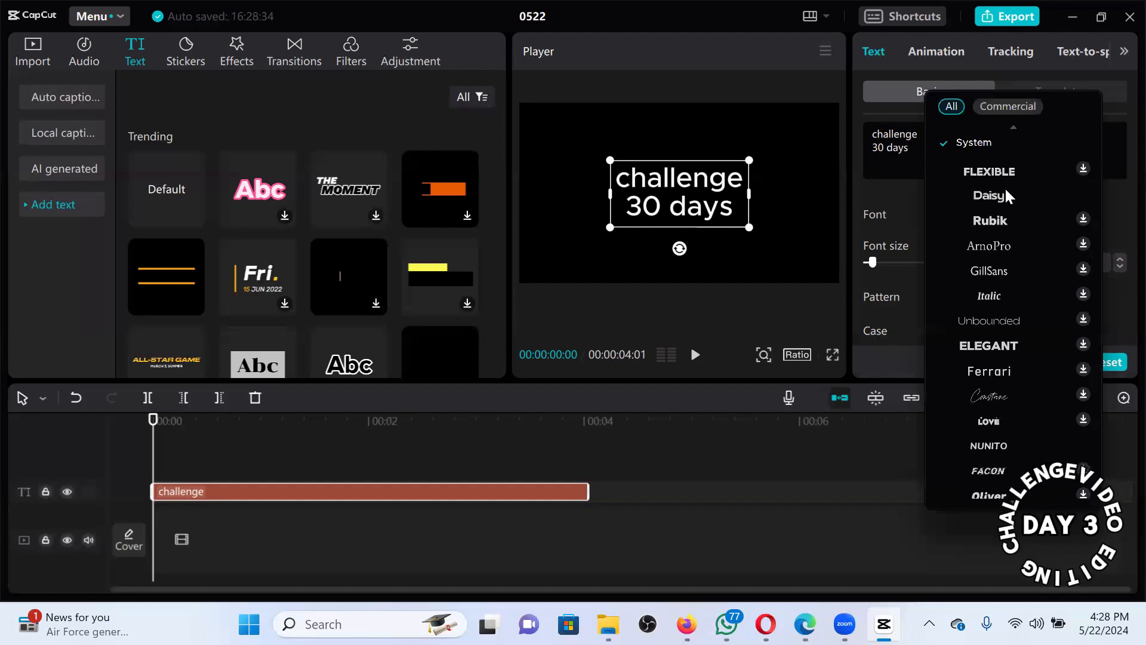
pyautogui.click(1005, 190)
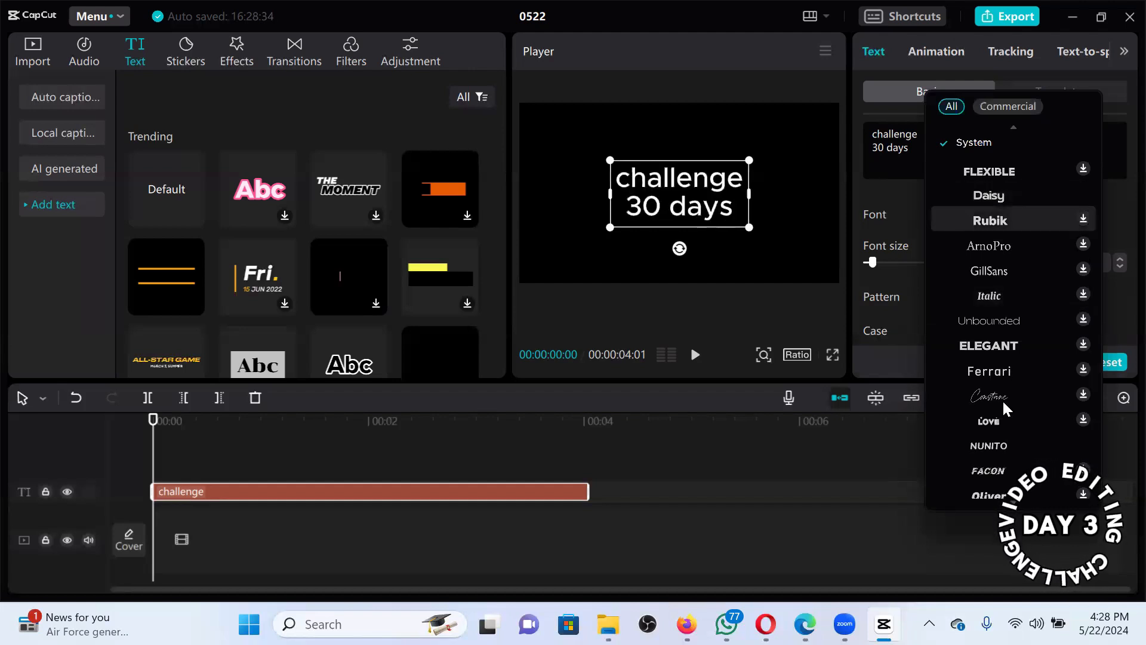
pyautogui.click(1082, 395)
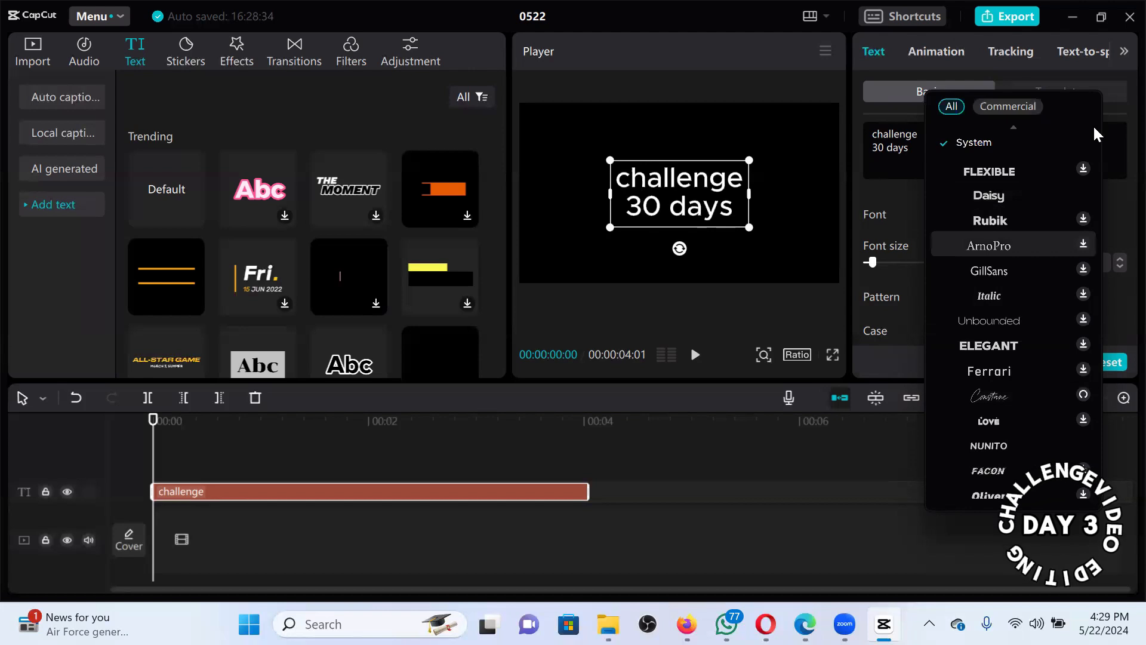
pyautogui.scroll(2, 1093, 125)
pyautogui.scroll(-3, 990, 435)
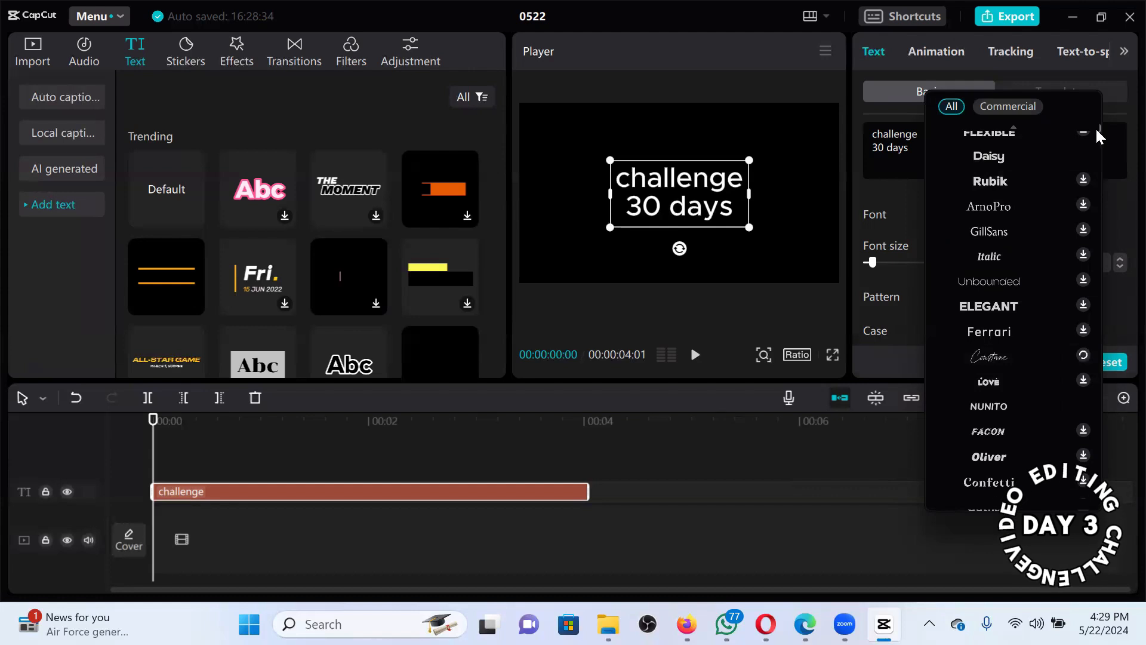
pyautogui.scroll(3, 1098, 113)
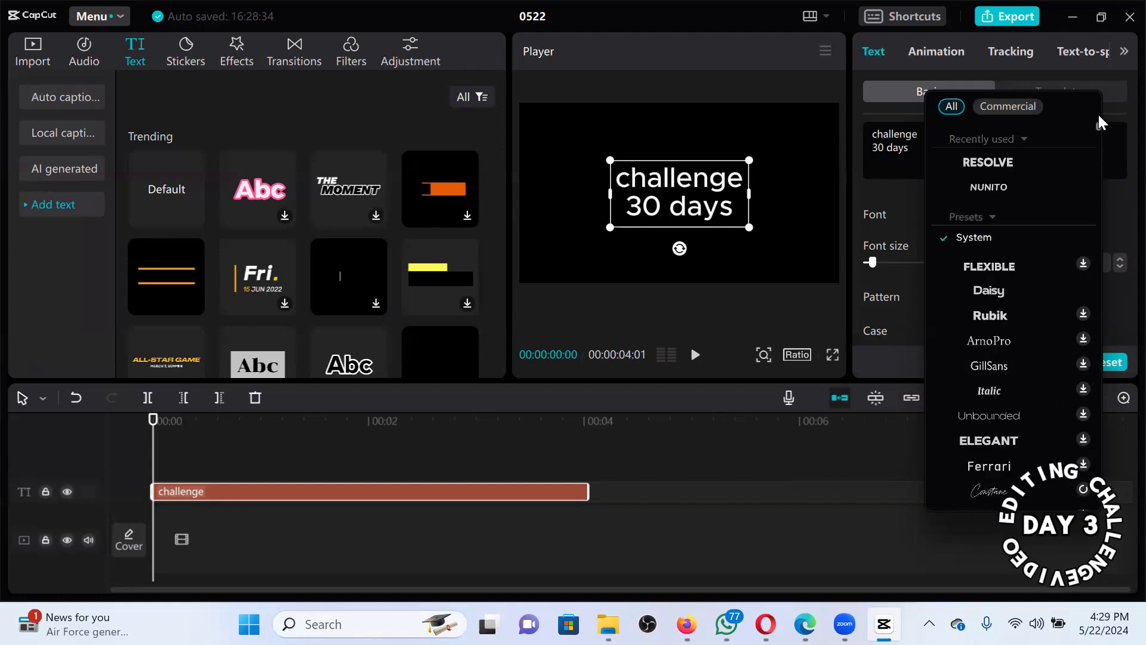
pyautogui.click(997, 159)
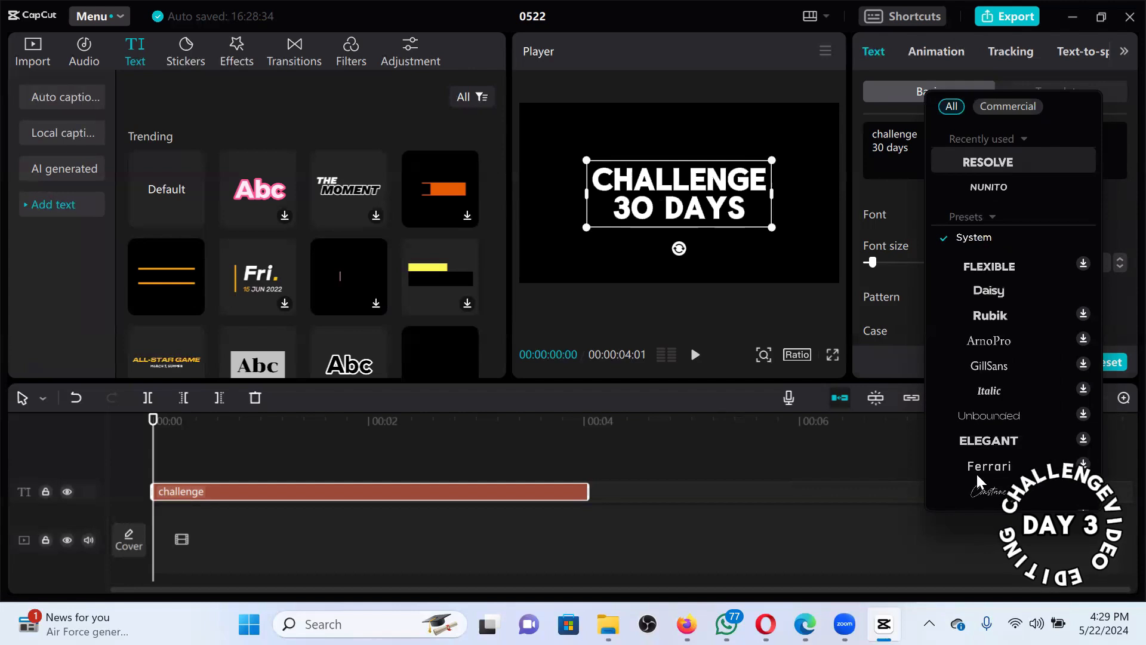
pyautogui.click(984, 489)
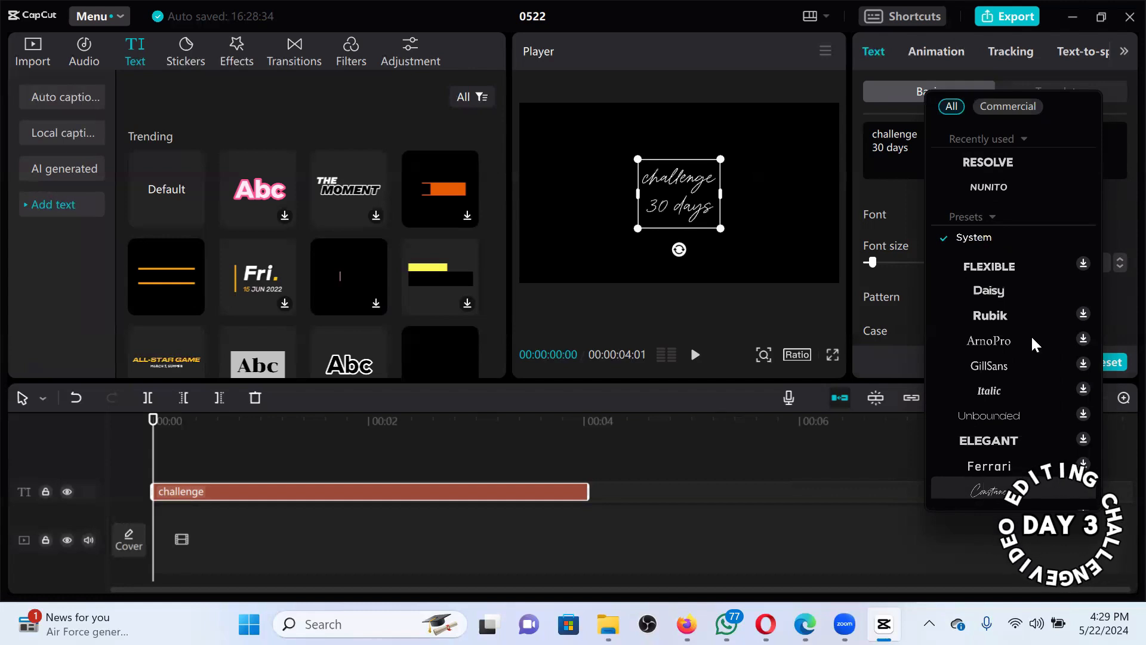
pyautogui.click(1003, 160)
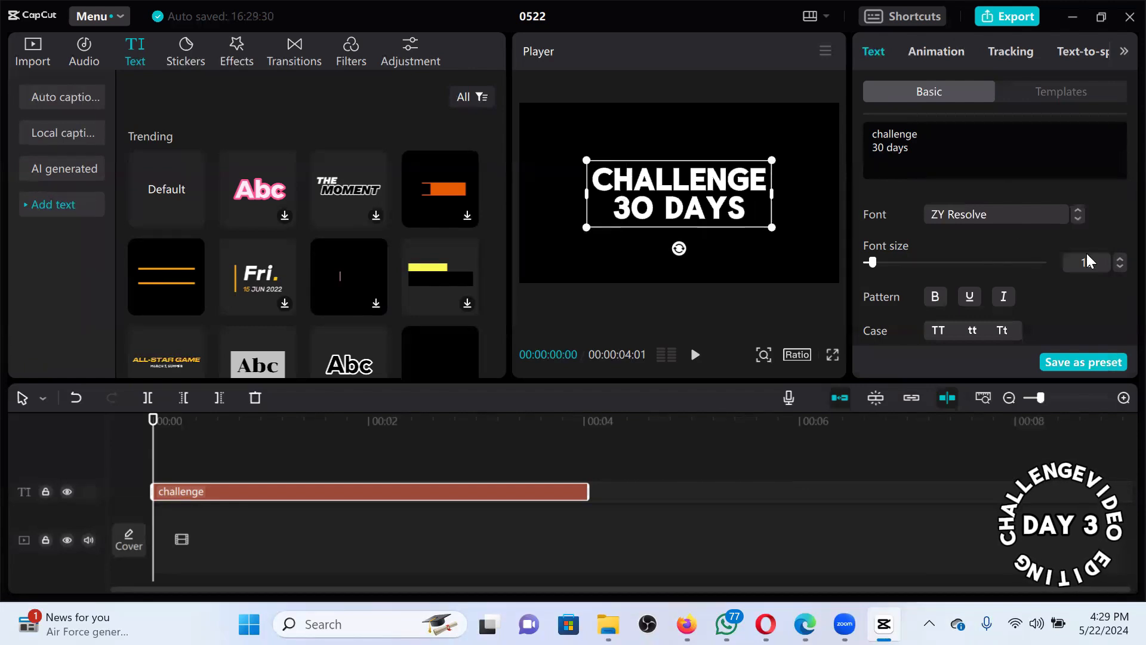
# Raise the font size to 22 and back to 16, and toggle italic on then off.
pyautogui.click(1118, 257)
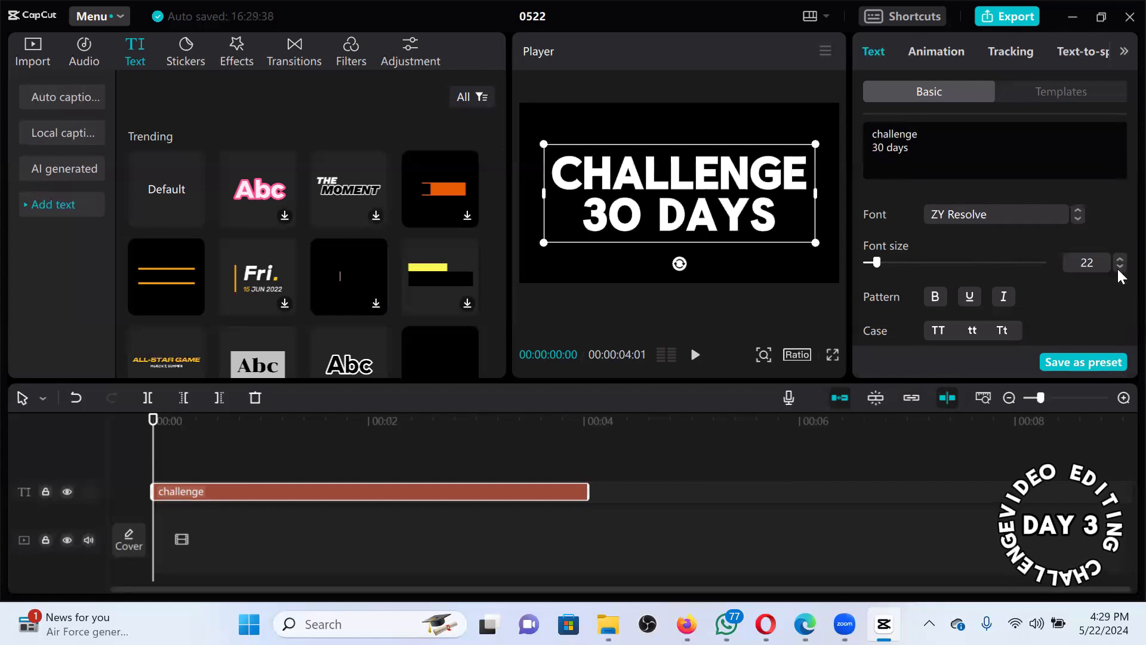
pyautogui.click(1121, 267)
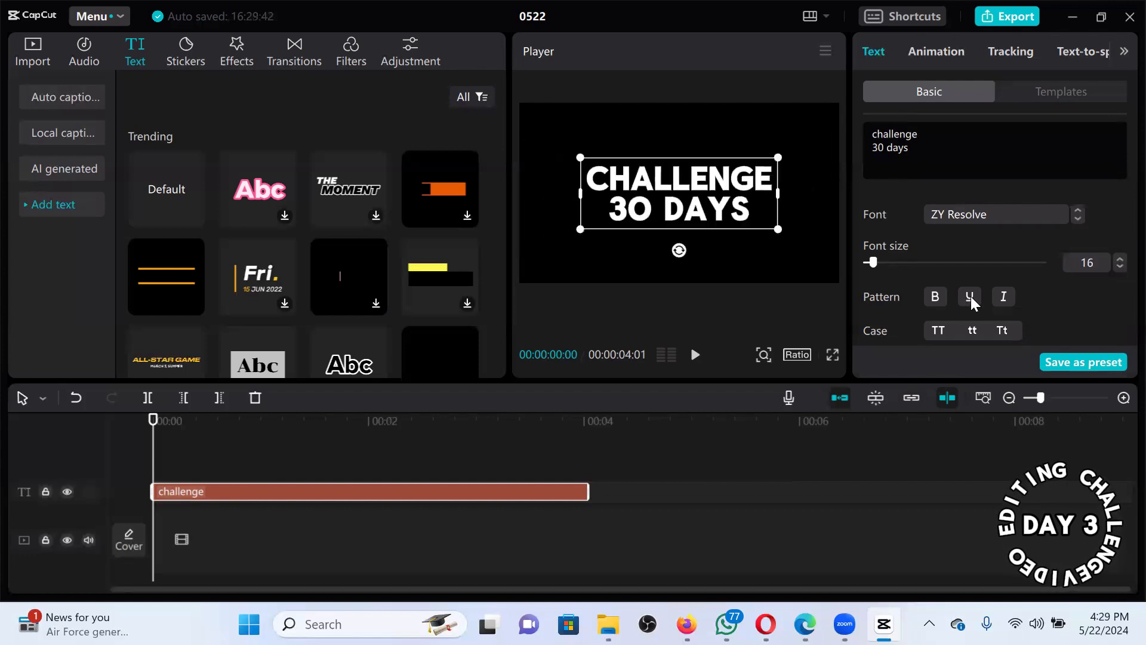
pyautogui.click(1006, 301)
pyautogui.click(1006, 301)
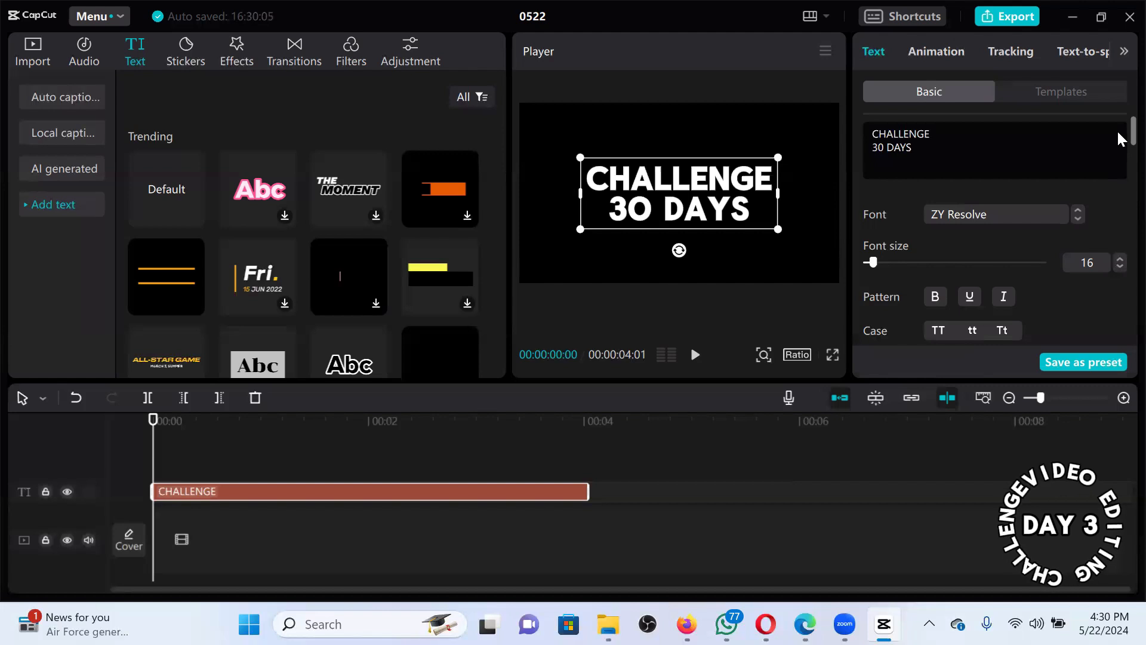
# Colour the title text orange with hex value BF6804.
pyautogui.scroll(-3, 979, 224)
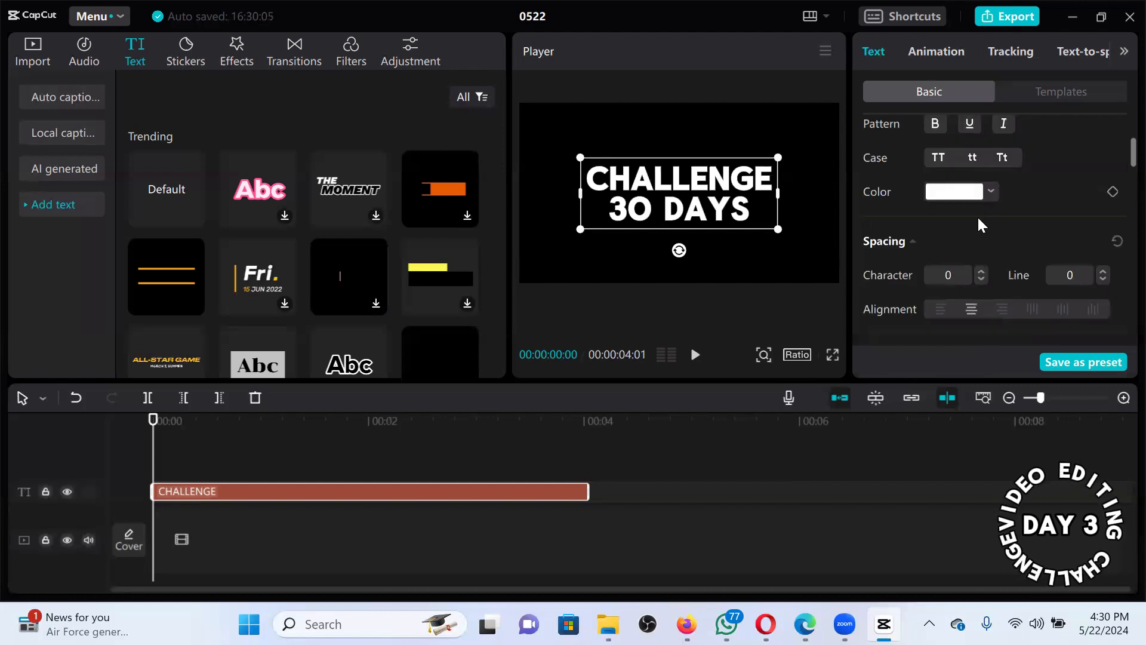
pyautogui.click(989, 191)
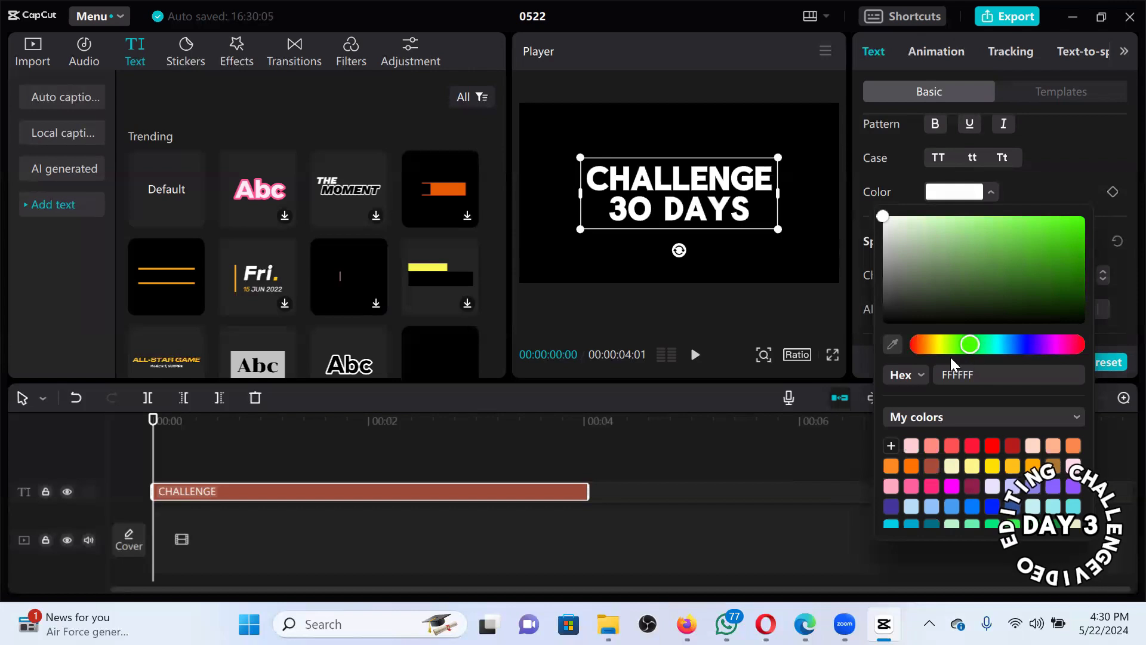
pyautogui.click(934, 351)
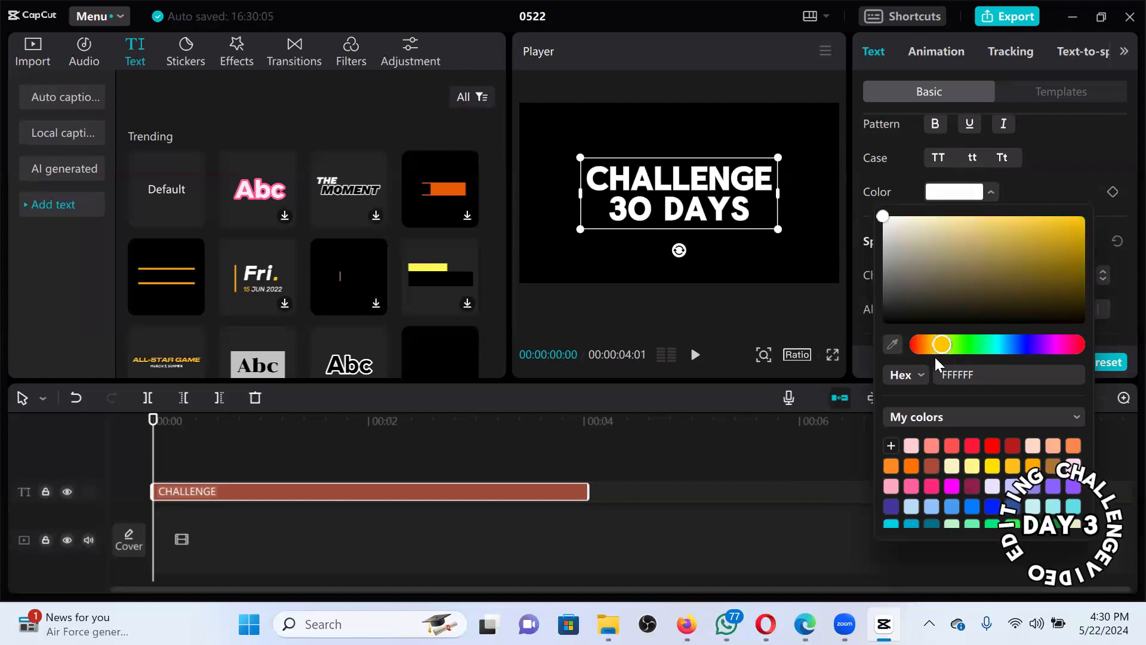
pyautogui.click(1077, 282)
pyautogui.click(1076, 251)
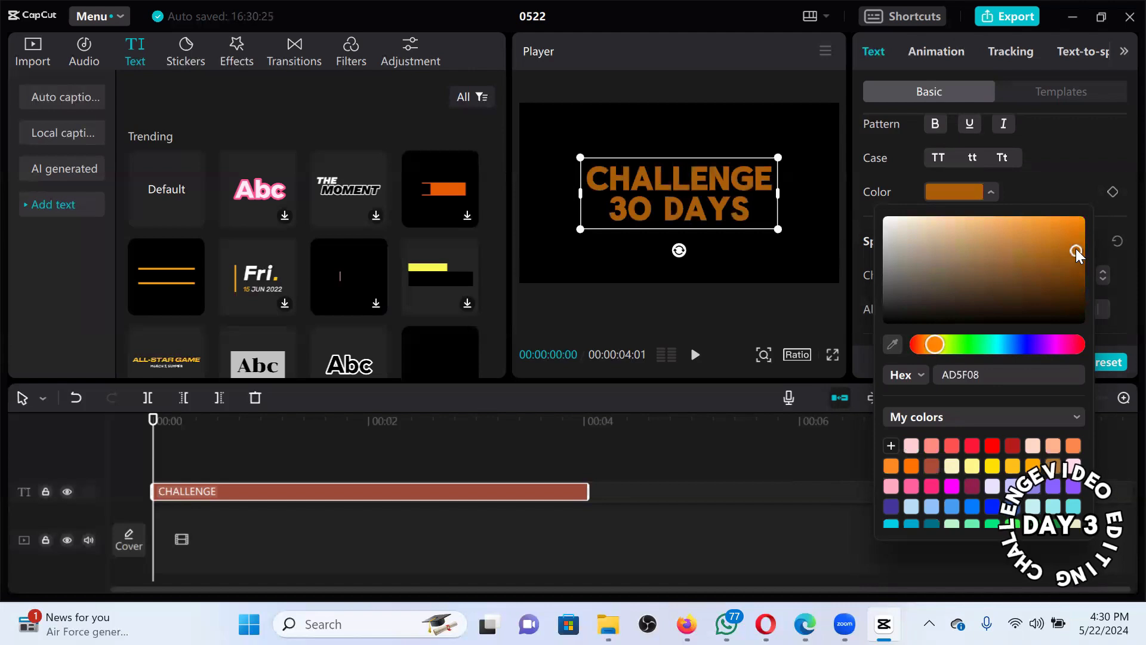
pyautogui.click(1081, 242)
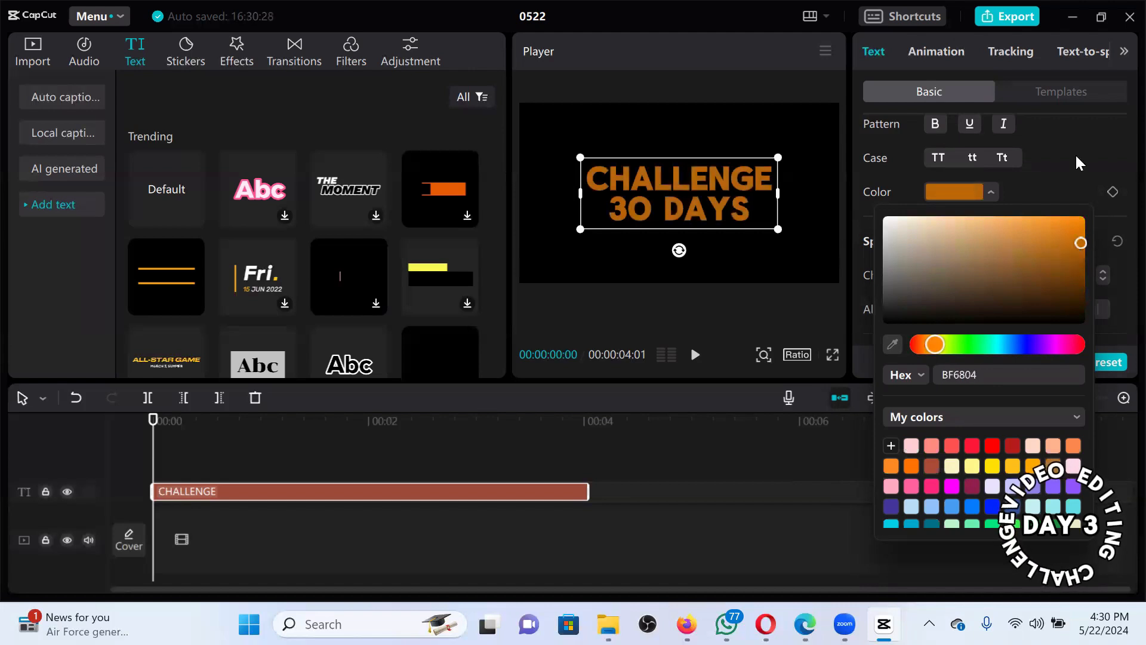
pyautogui.click(1119, 167)
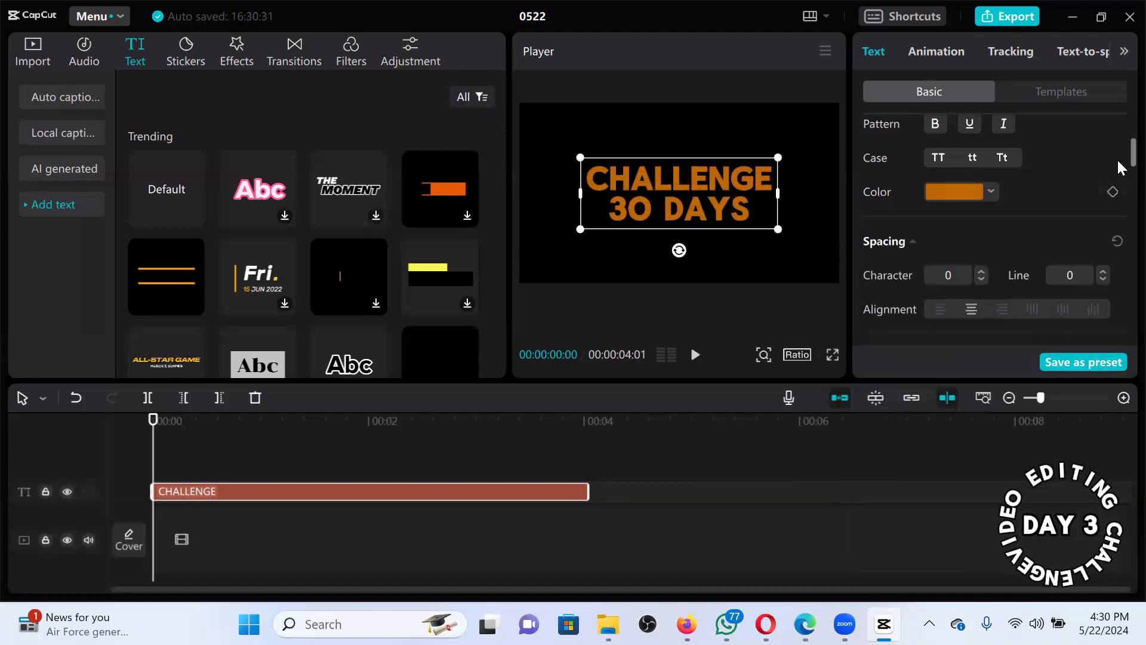
# Set the title's character spacing to 8 and line spacing to 11.
pyautogui.scroll(-2, 1123, 174)
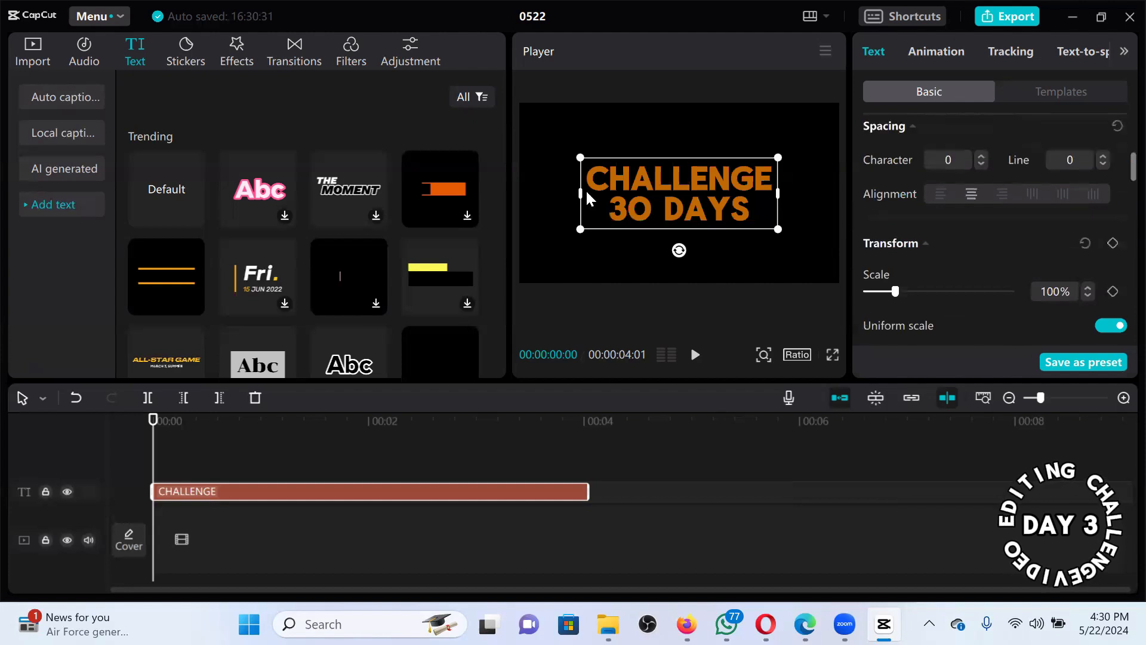
pyautogui.scroll(1, 980, 155)
pyautogui.click(982, 170)
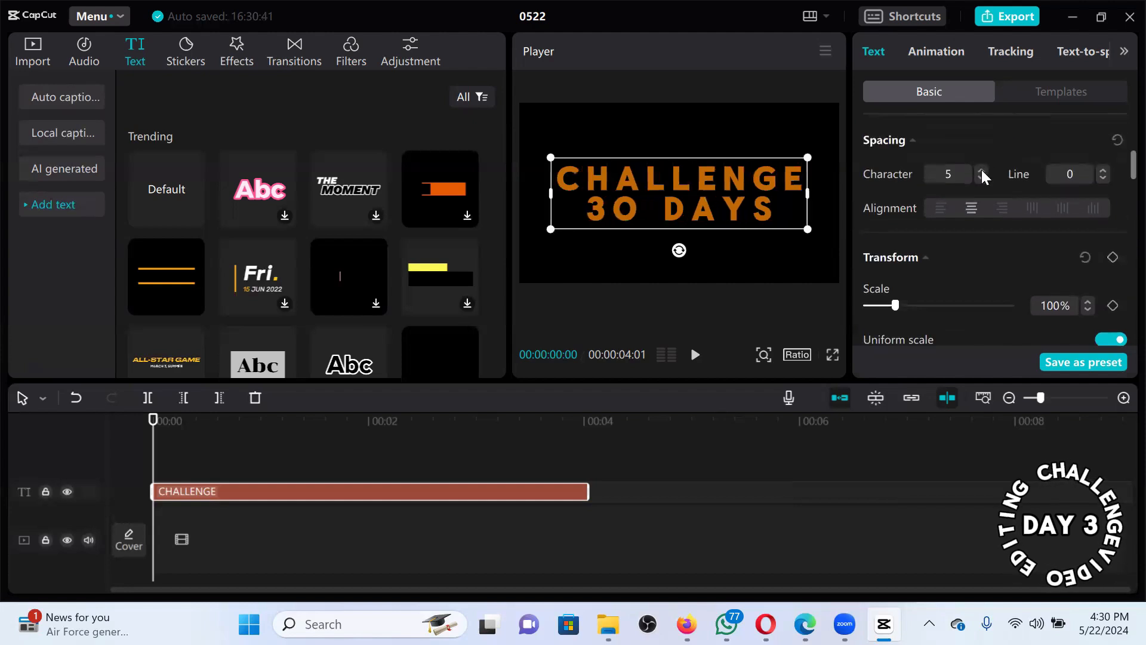
pyautogui.click(982, 170)
pyautogui.click(982, 171)
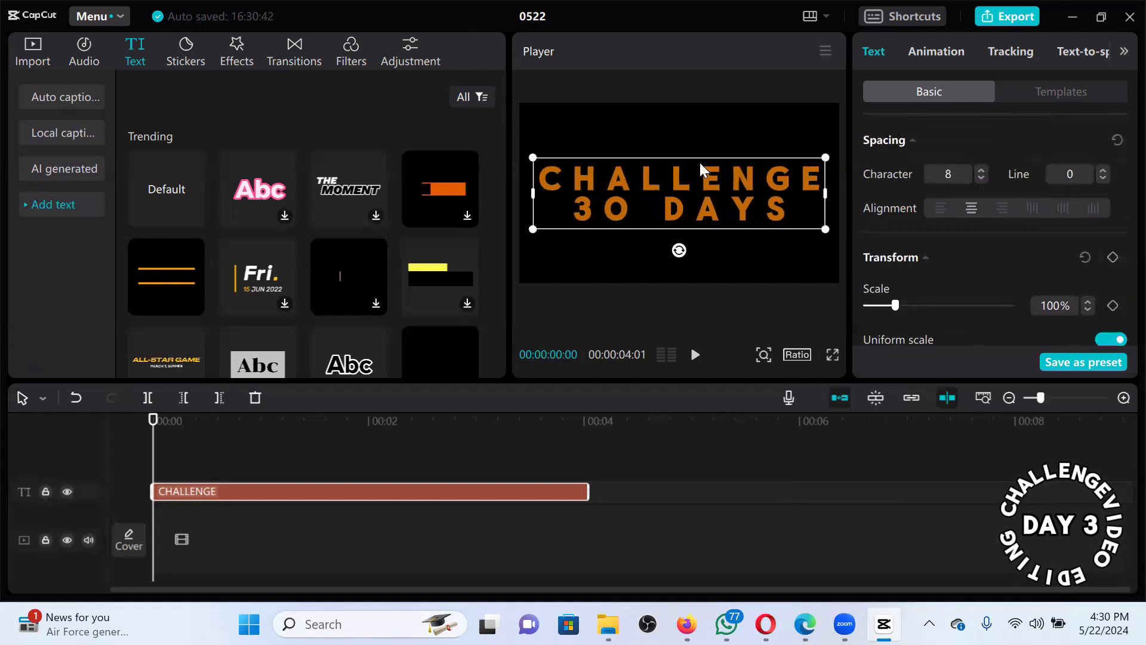
pyautogui.click(1104, 170)
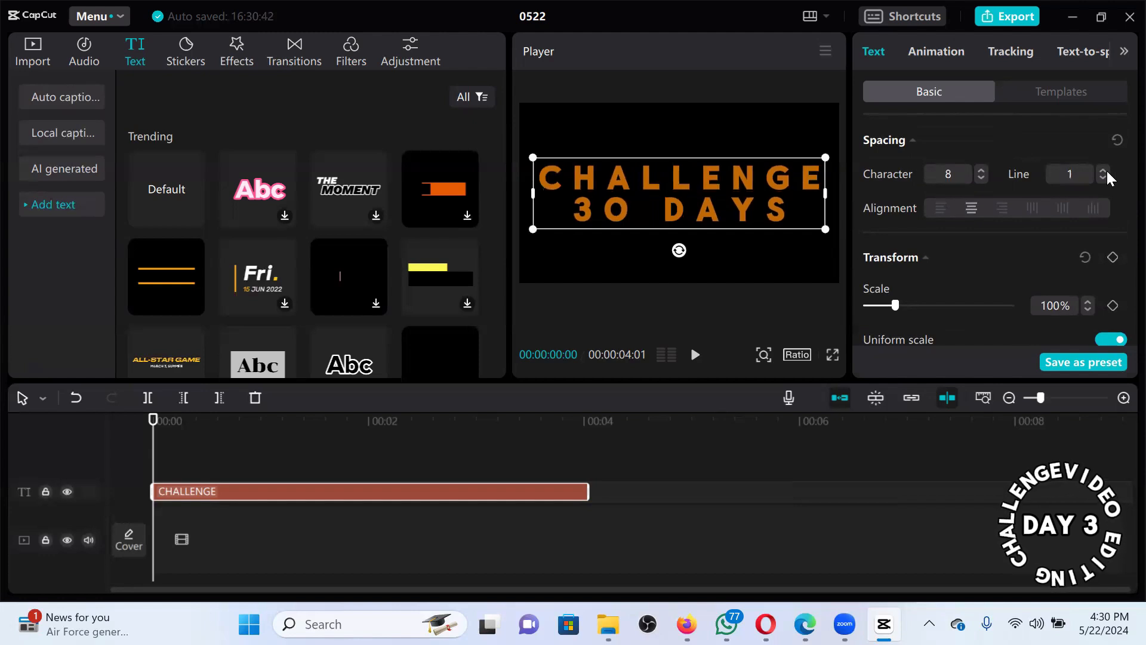
pyautogui.click(1105, 170)
pyautogui.click(1105, 170)
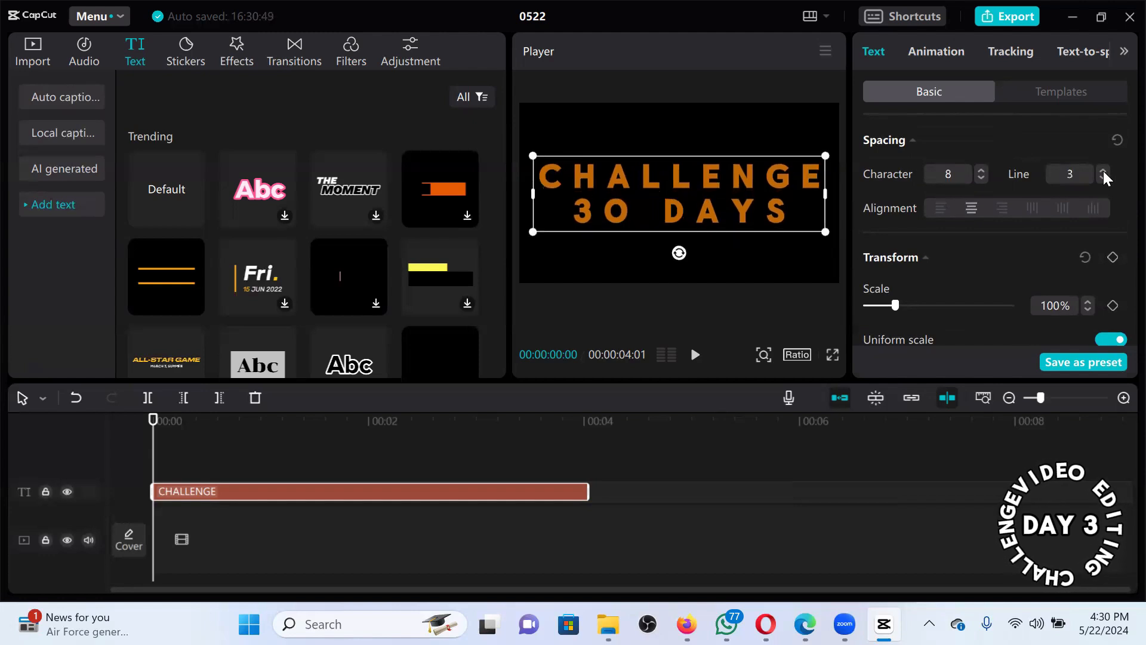
pyautogui.click(1104, 171)
pyautogui.click(1104, 170)
pyautogui.click(1103, 171)
pyautogui.click(1104, 171)
pyautogui.click(1104, 171)
pyautogui.click(1104, 170)
pyautogui.click(1104, 170)
pyautogui.click(1104, 170)
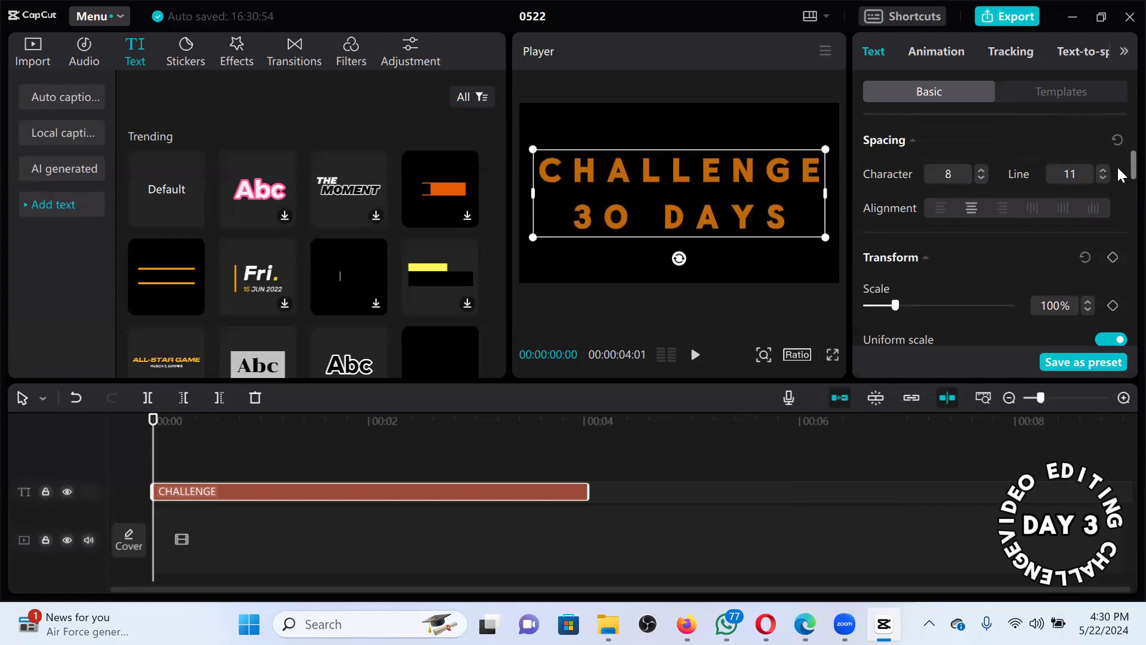
# Try the alignment options, shrink the title to 46% scale, and finish with horizontal left alignment.
pyautogui.scroll(-1, 1119, 172)
pyautogui.scroll(1, 889, 211)
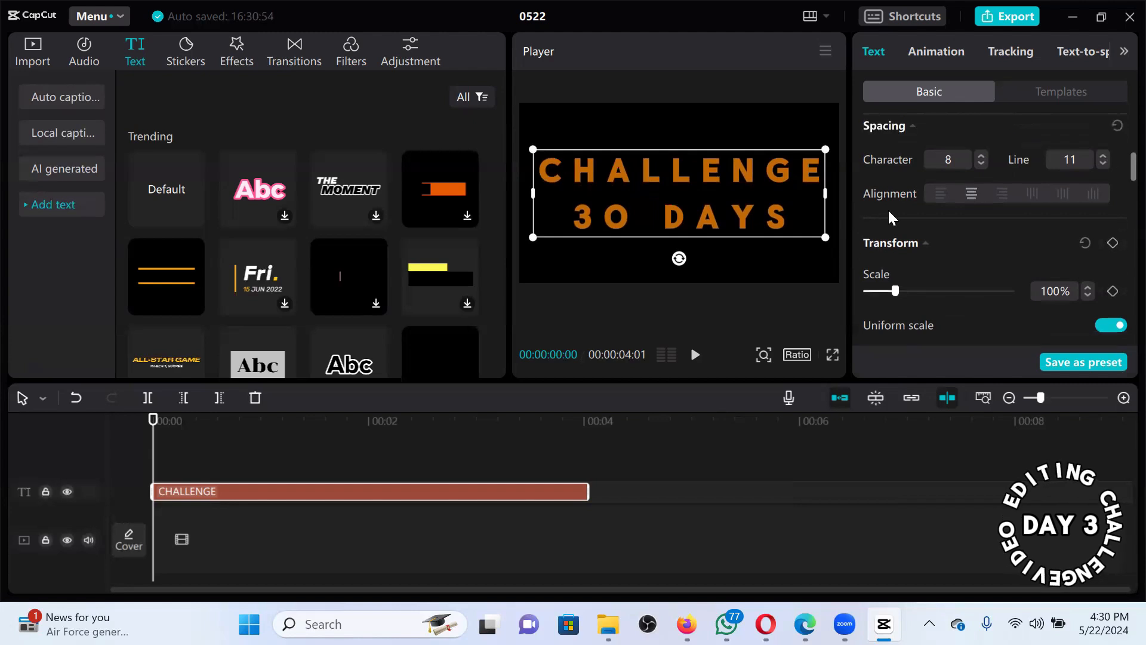
pyautogui.click(933, 194)
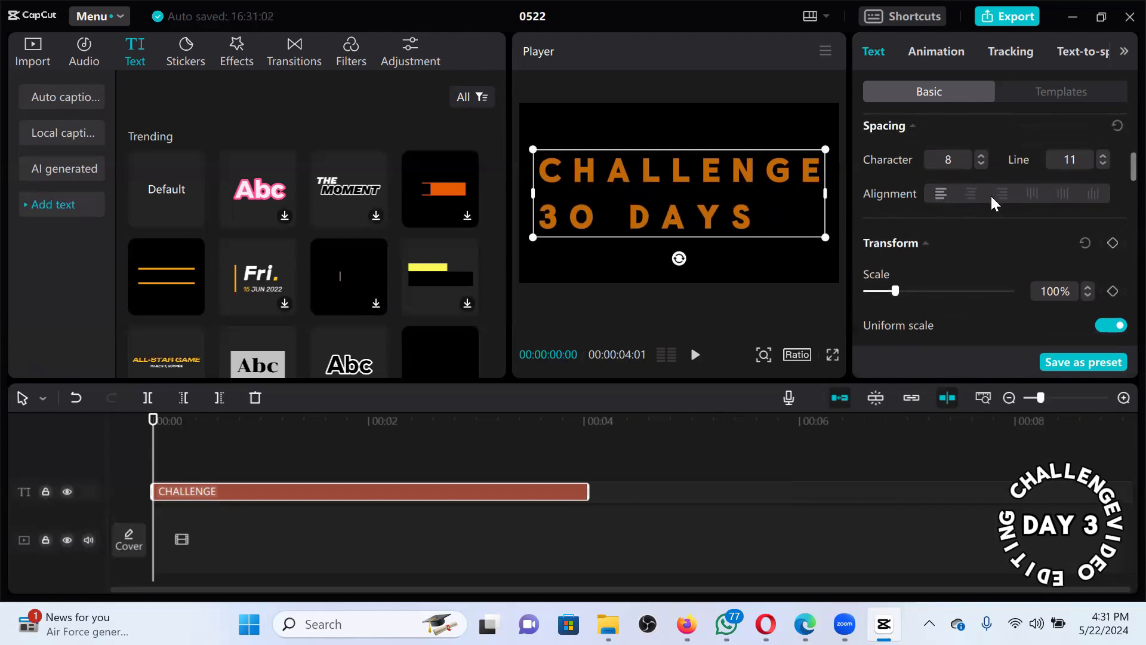
pyautogui.click(972, 195)
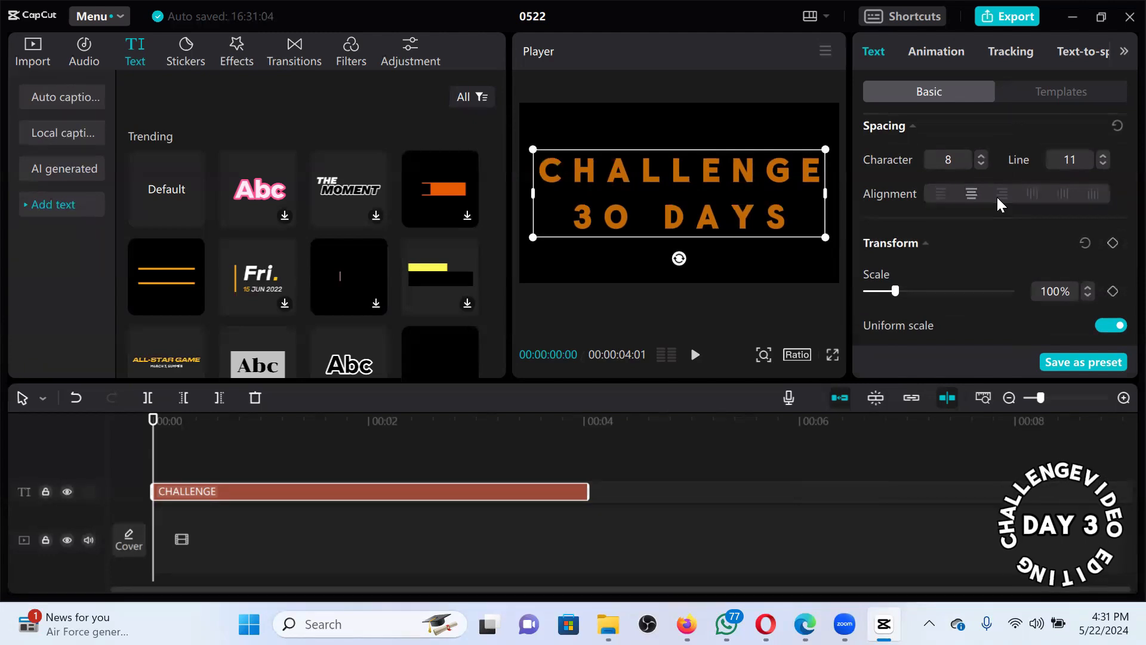
pyautogui.click(998, 195)
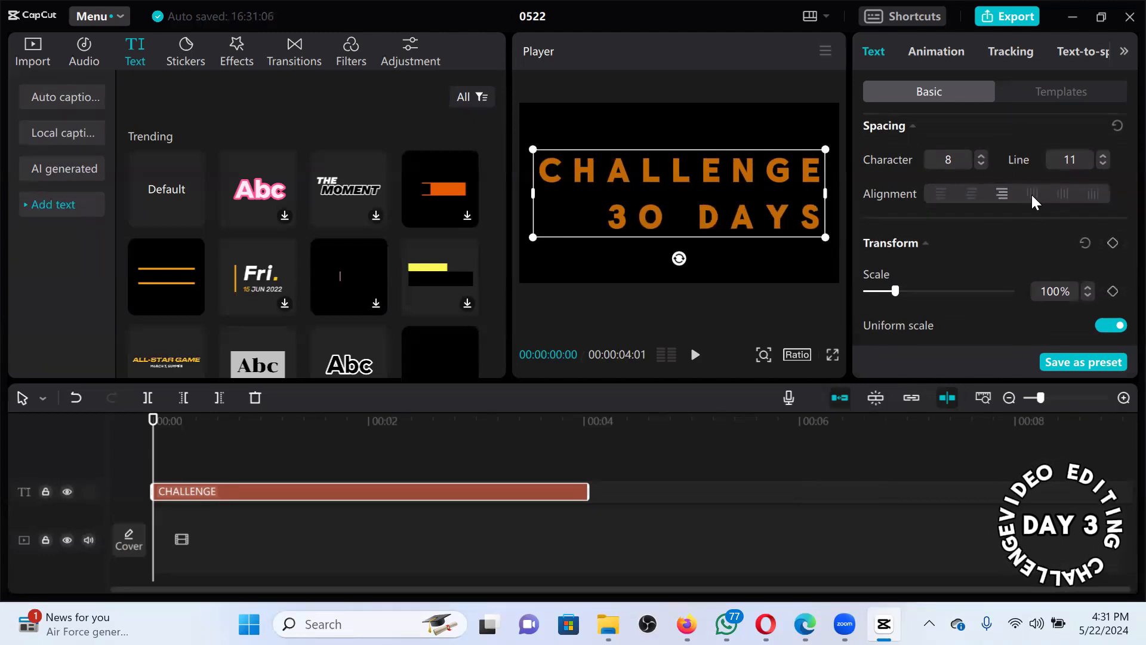
pyautogui.click(1033, 195)
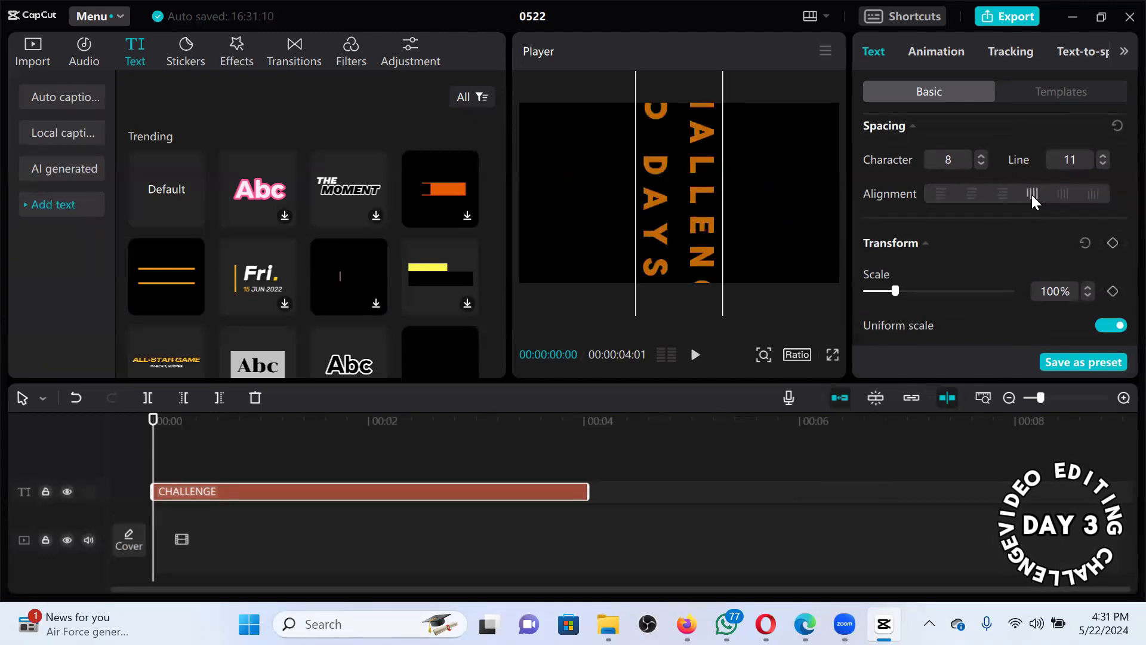
pyautogui.click(1063, 193)
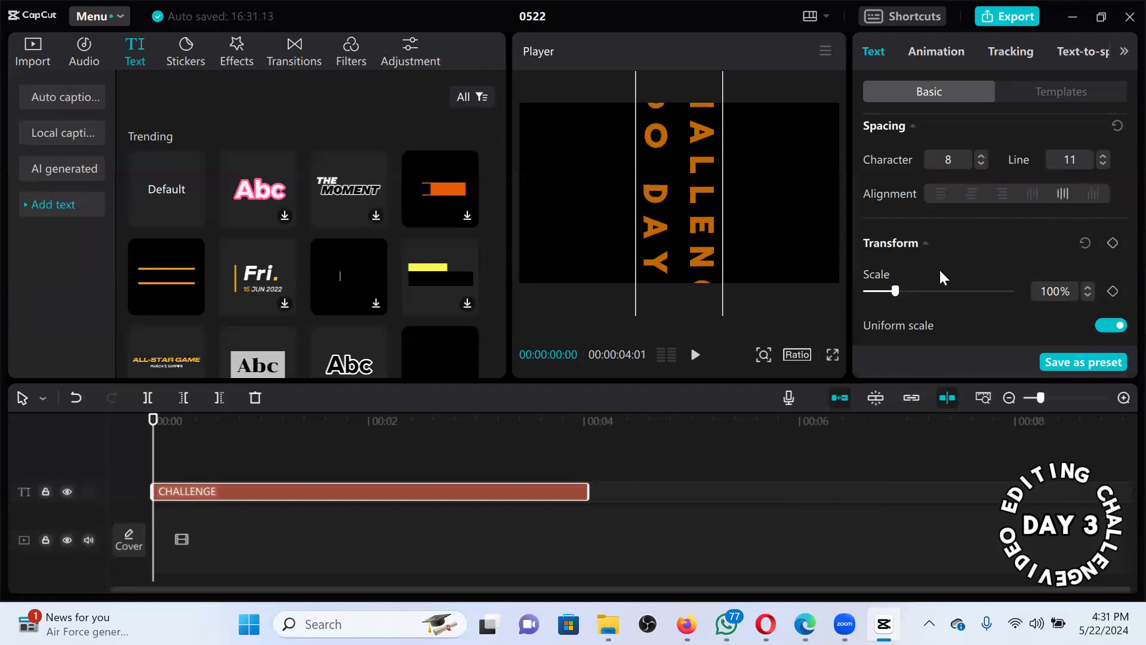
pyautogui.click(890, 296)
pyautogui.click(880, 295)
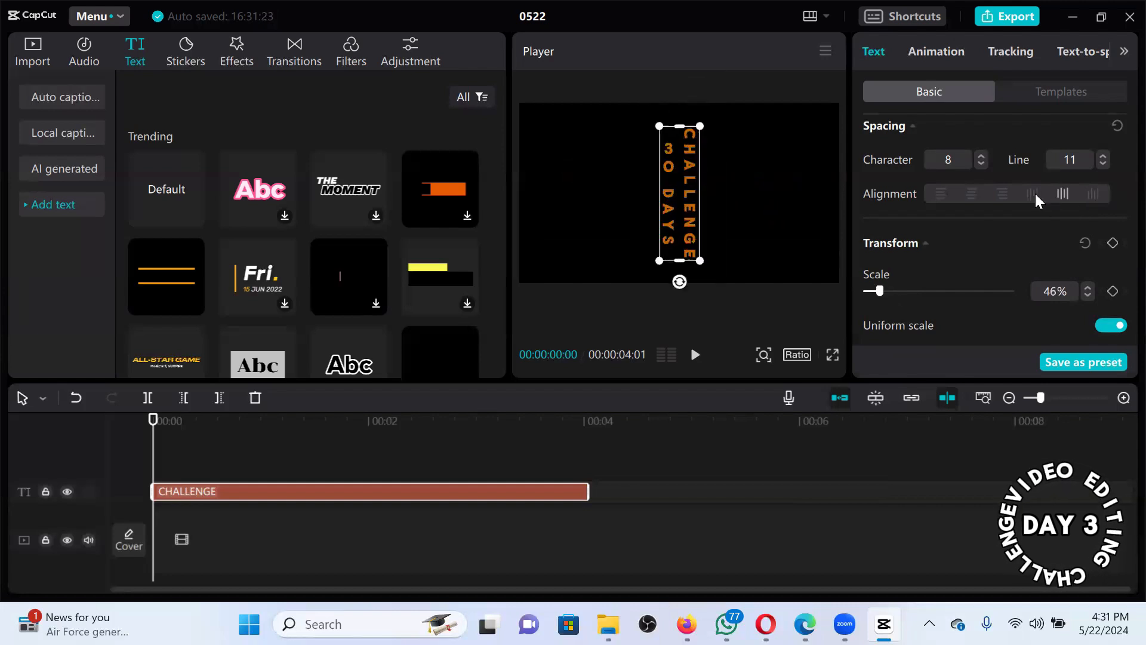
pyautogui.click(1101, 188)
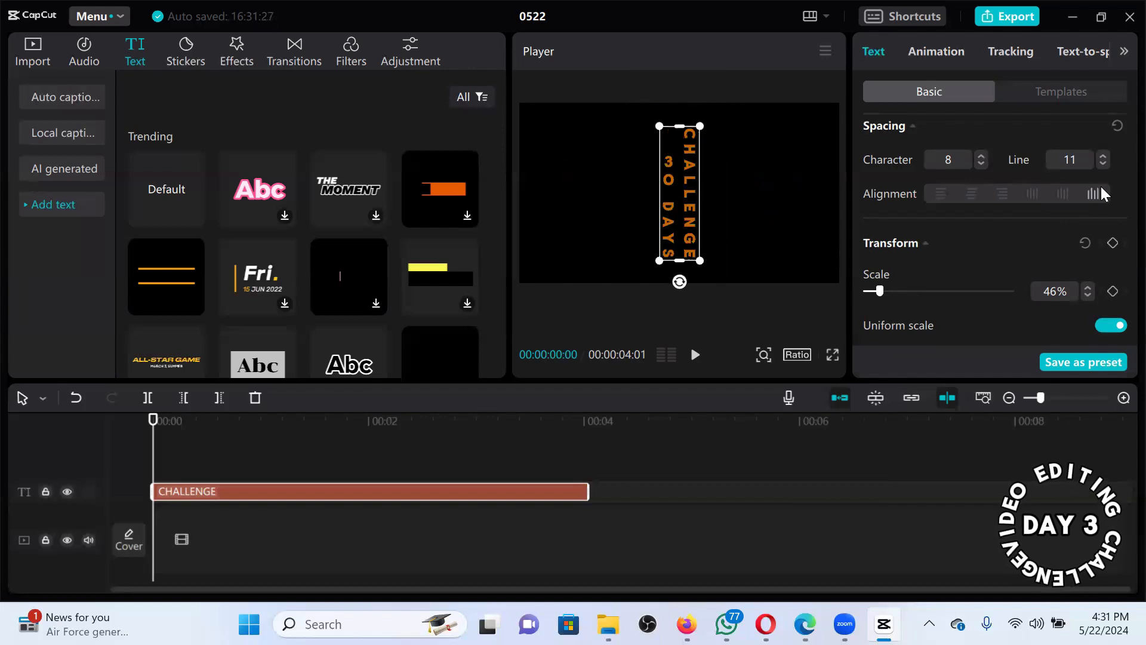
pyautogui.click(946, 189)
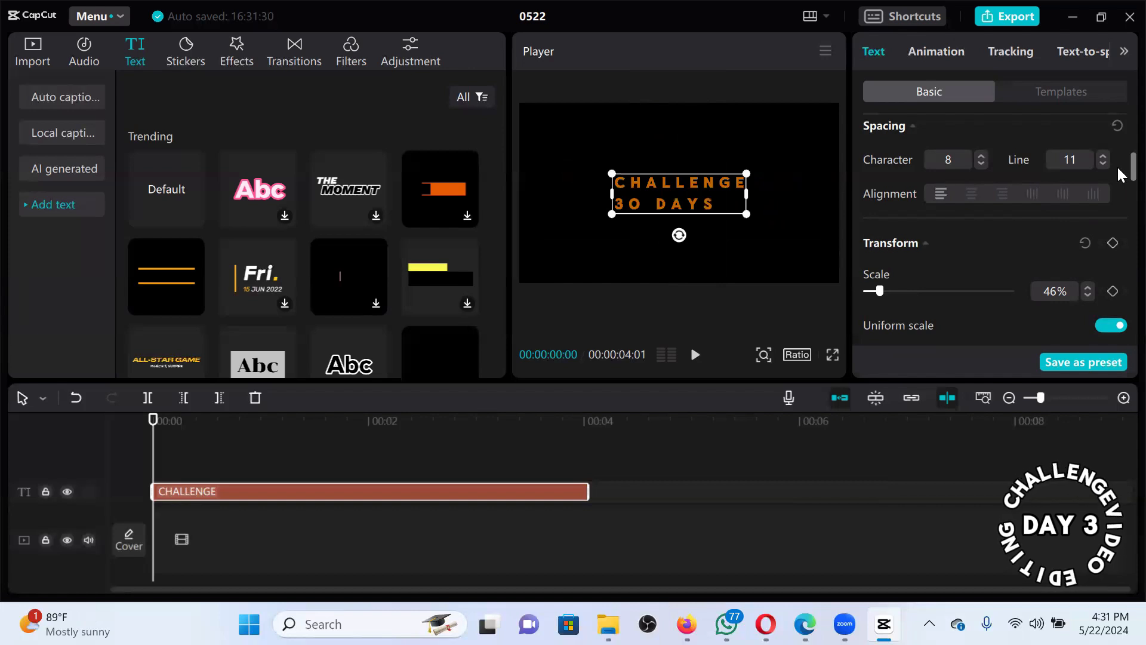
# Test non-uniform scaling at 137% height and 180% width, then relink and scale uniformly to 69%.
pyautogui.scroll(-2, 1116, 174)
pyautogui.scroll(-1, 1117, 180)
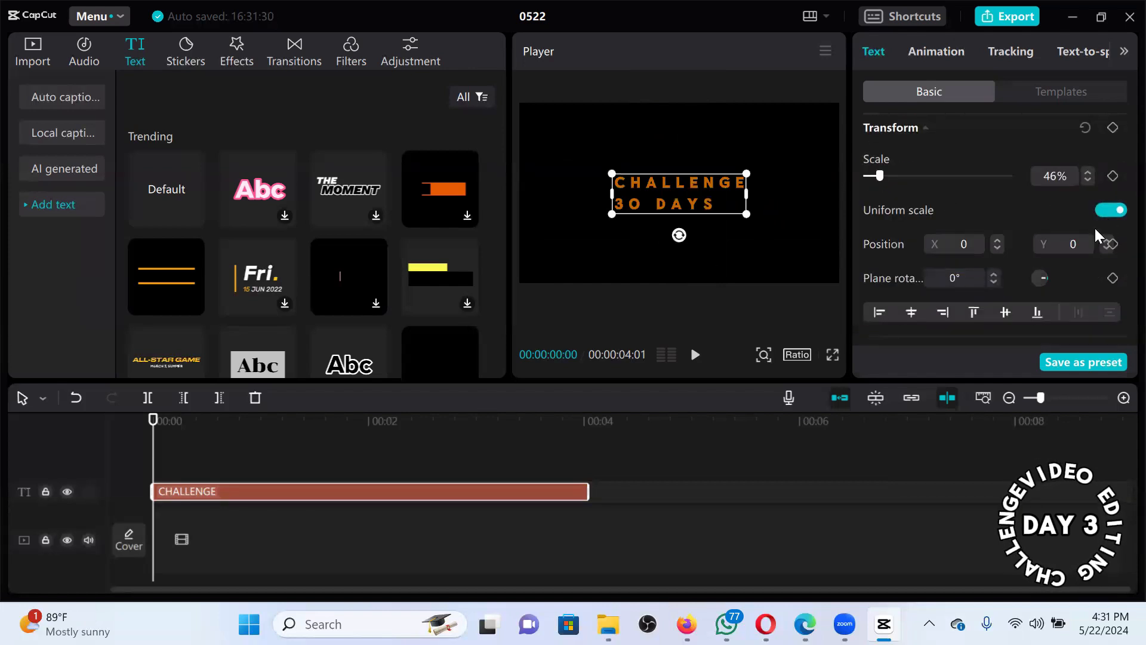
pyautogui.click(1105, 208)
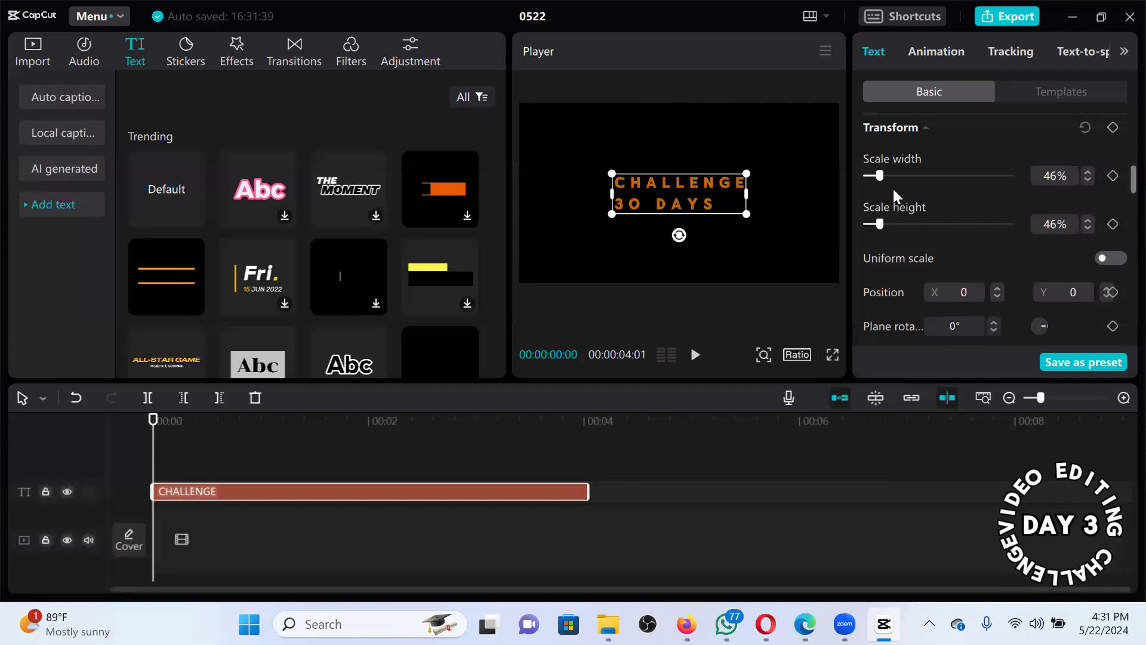
pyautogui.moveTo(886, 219); pyautogui.dragTo(909, 222)
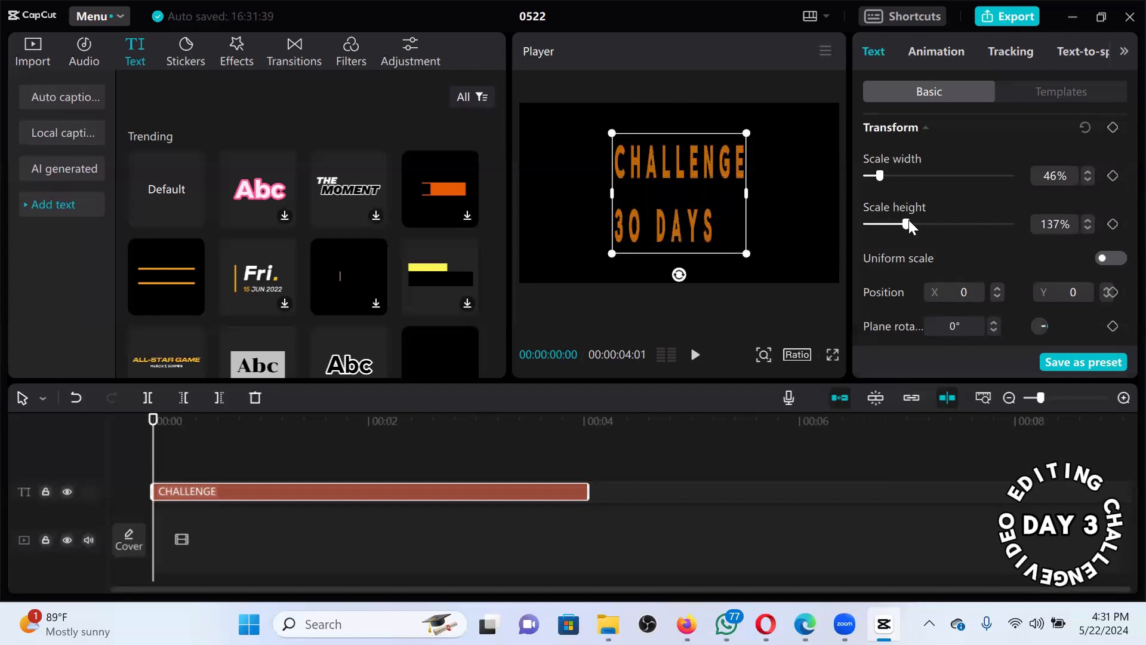
pyautogui.moveTo(881, 178); pyautogui.dragTo(920, 178)
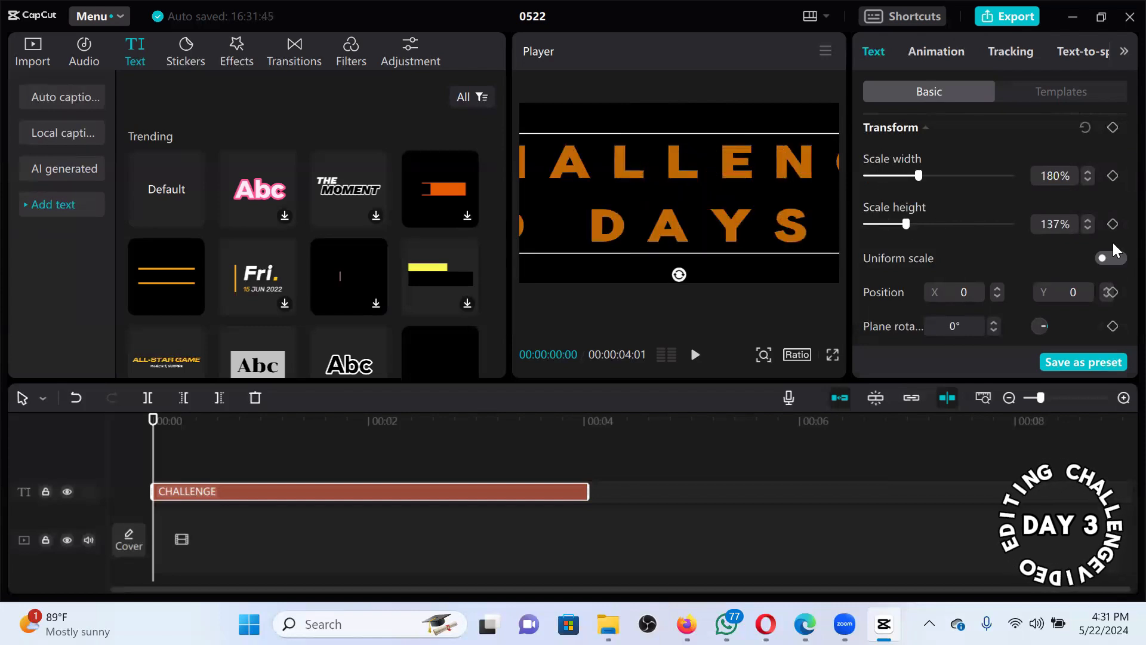
pyautogui.click(1113, 258)
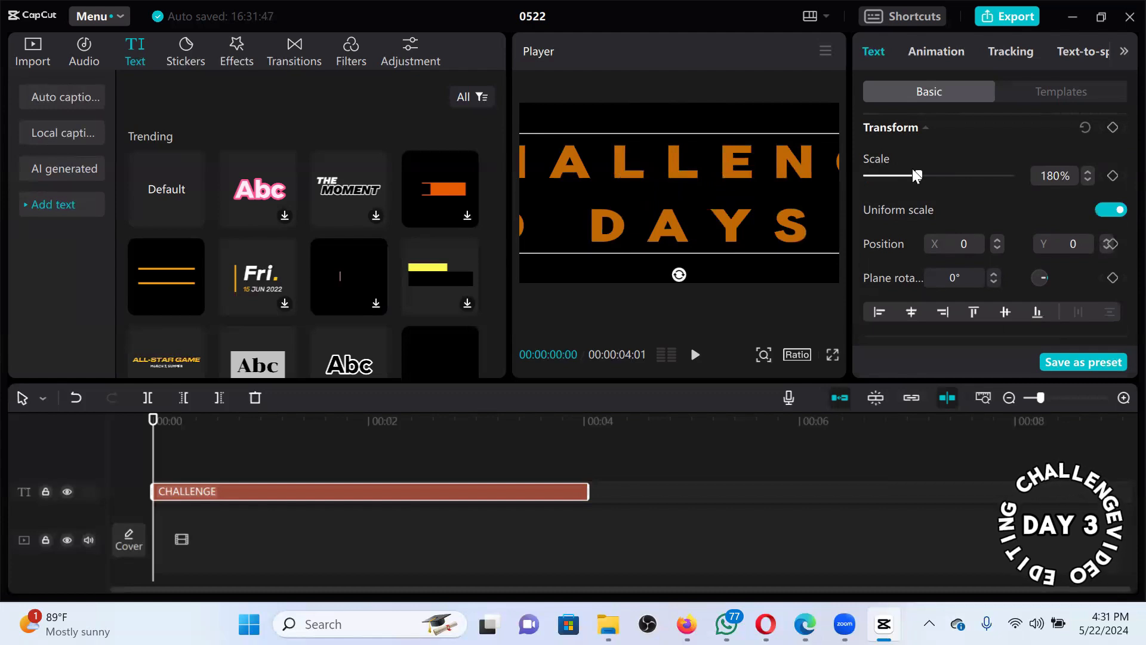
pyautogui.moveTo(893, 171); pyautogui.dragTo(885, 174)
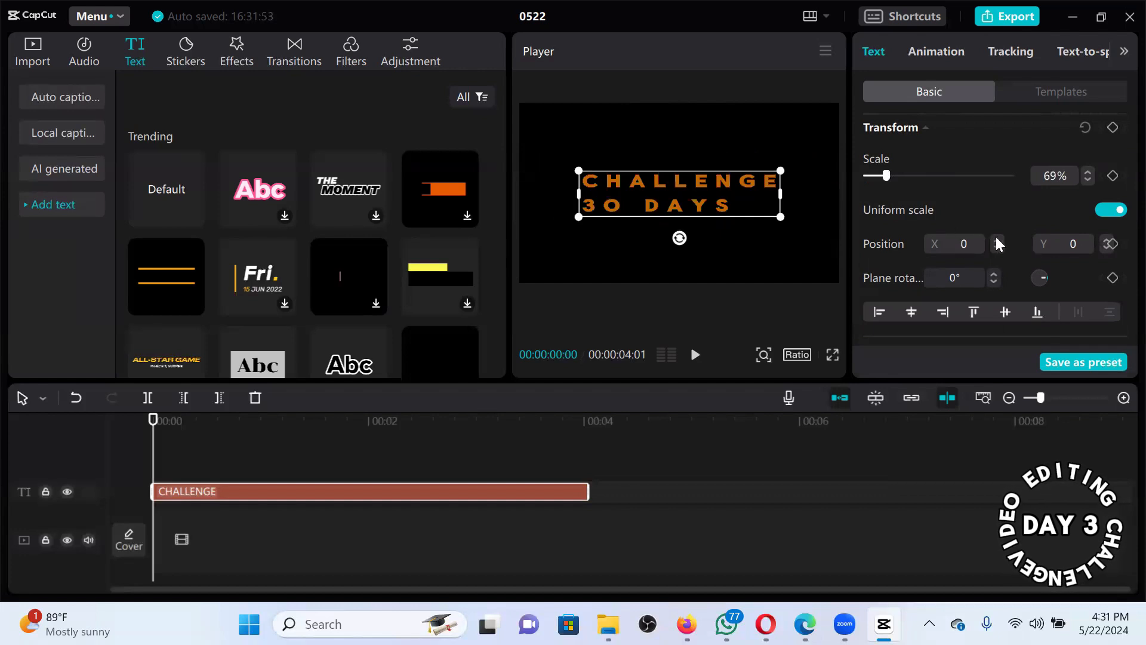
# Drag the title box to the canvas's upper-left and tilt it a few degrees.
pyautogui.moveTo(695, 176); pyautogui.dragTo(661, 181)
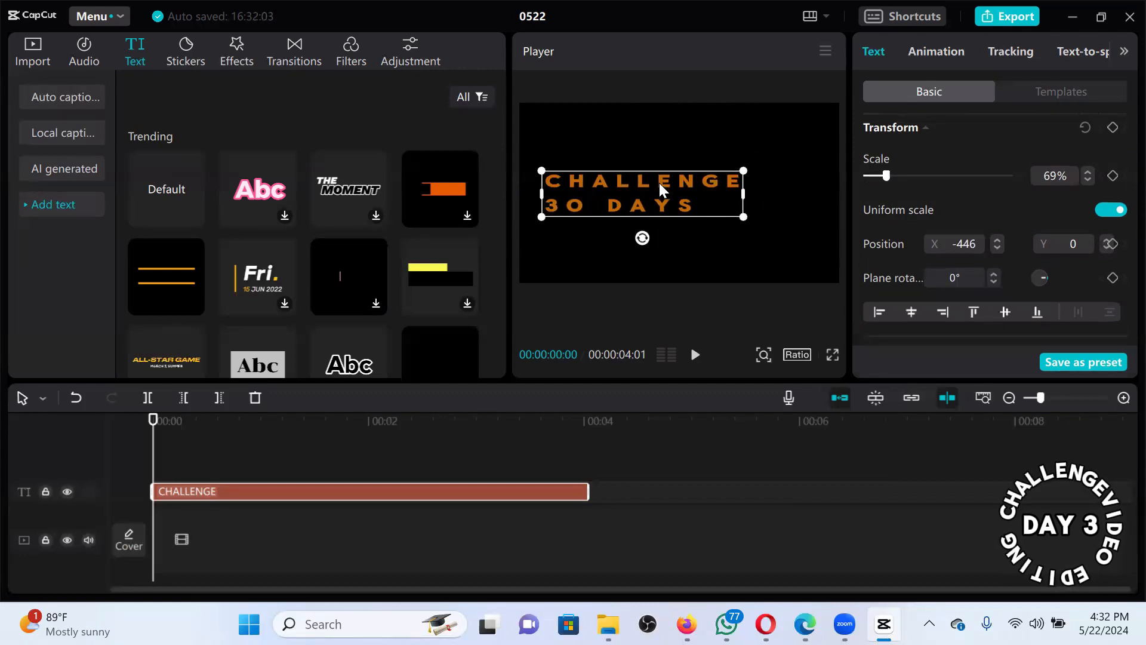
pyautogui.moveTo(664, 183); pyautogui.dragTo(656, 134)
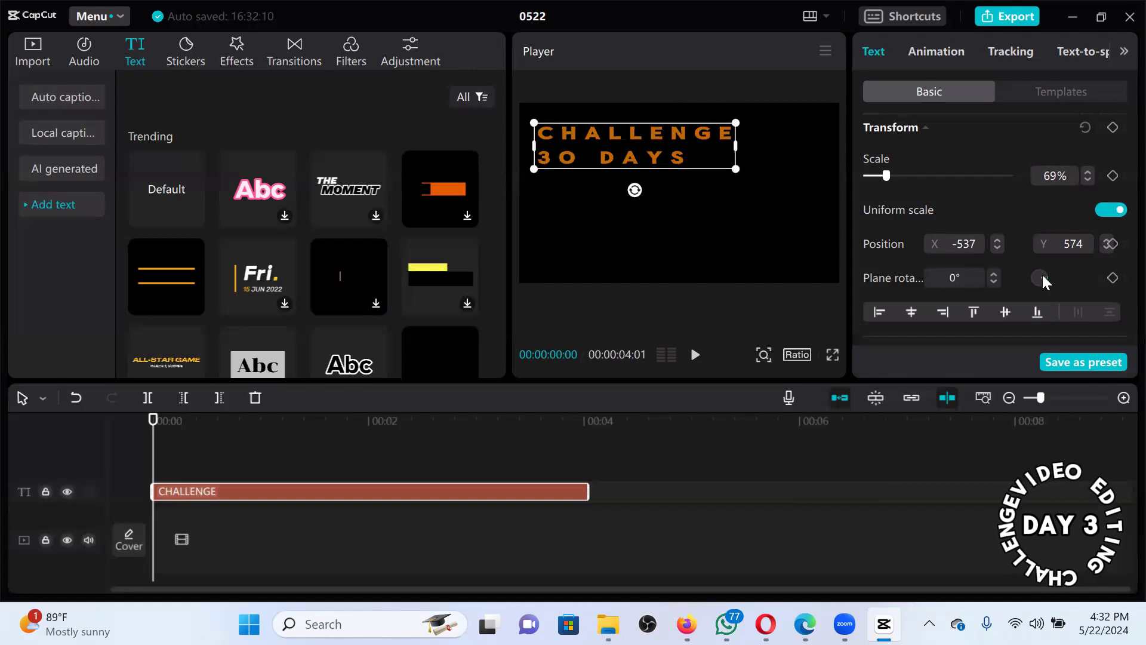
pyautogui.moveTo(635, 190); pyautogui.dragTo(684, 188)
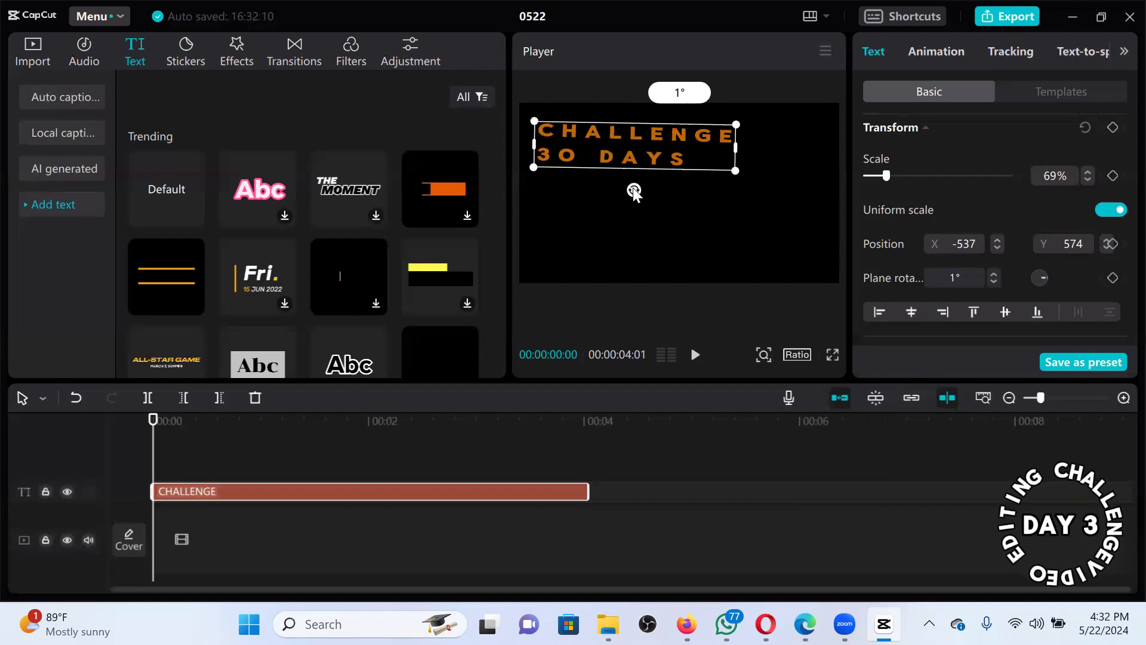
pyautogui.moveTo(634, 190); pyautogui.dragTo(635, 169)
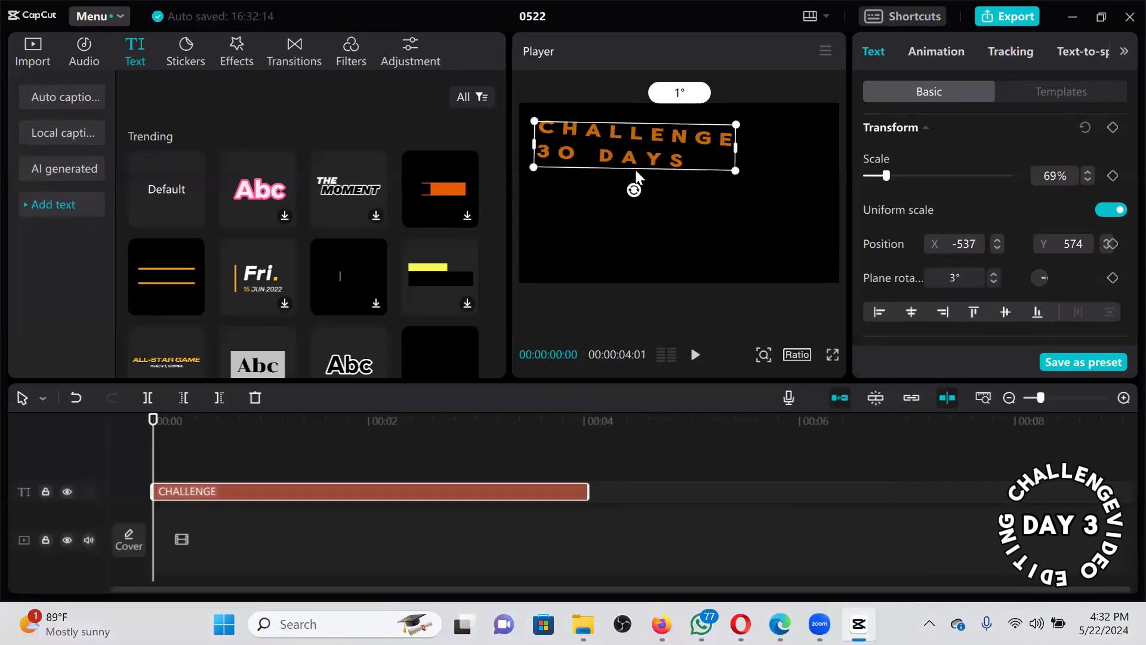
pyautogui.click(636, 170)
pyautogui.click(628, 145)
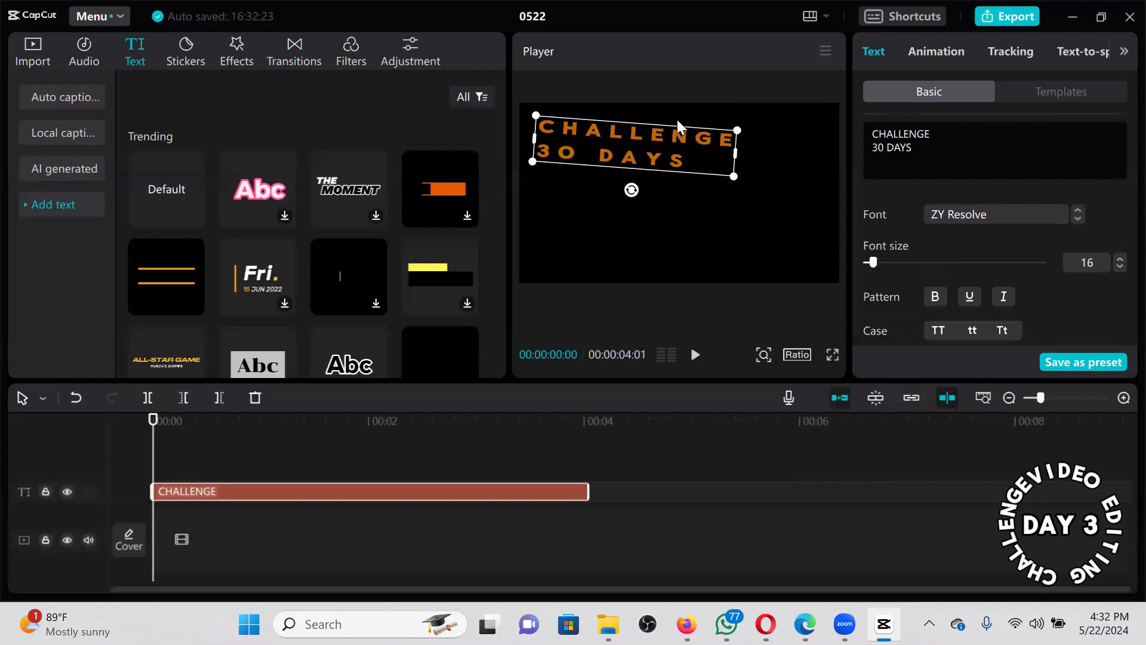
pyautogui.moveTo(632, 190); pyautogui.dragTo(705, 147)
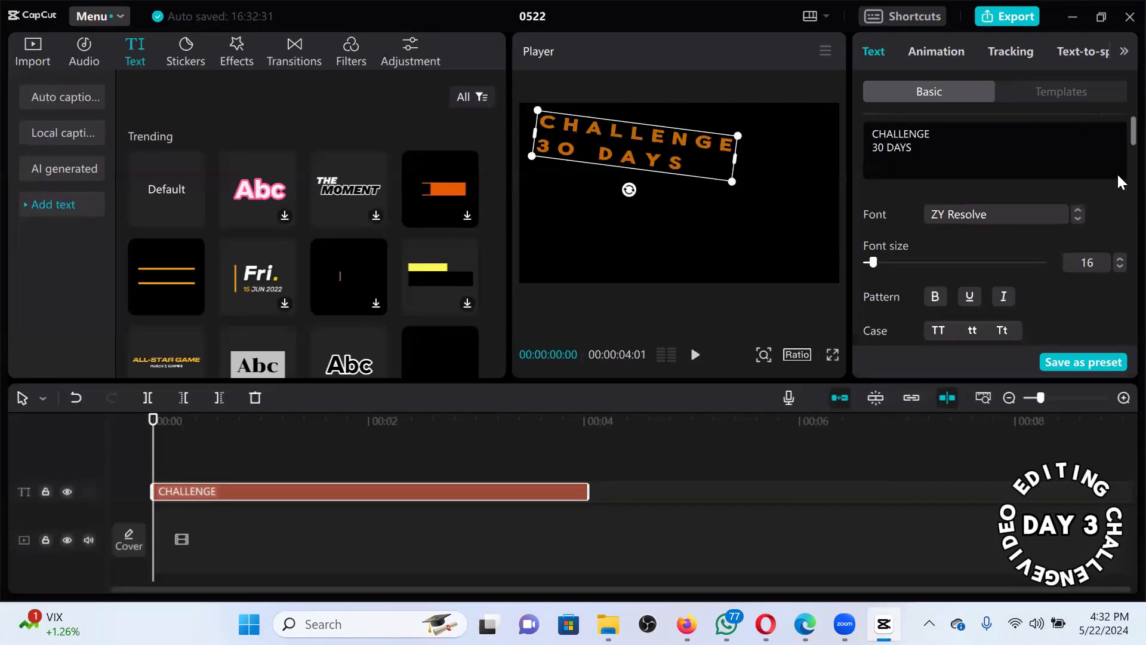
pyautogui.scroll(-5, 1116, 178)
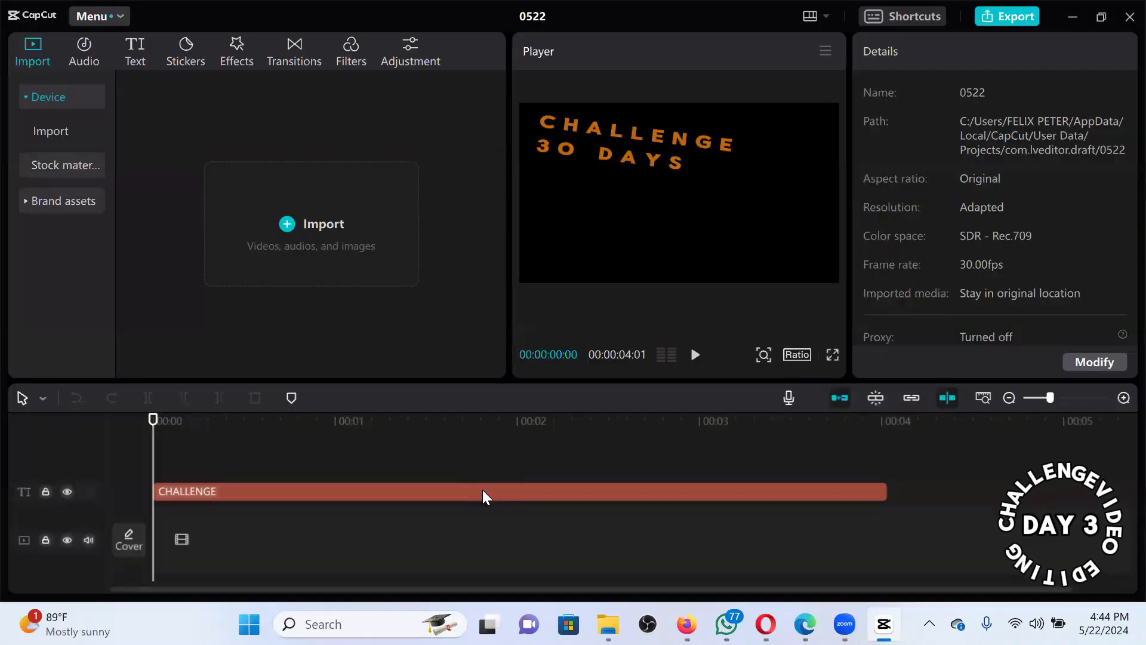
# Reset the title's plane rotation from 367° to 0 and drag it back near the centre.
pyautogui.click(483, 491)
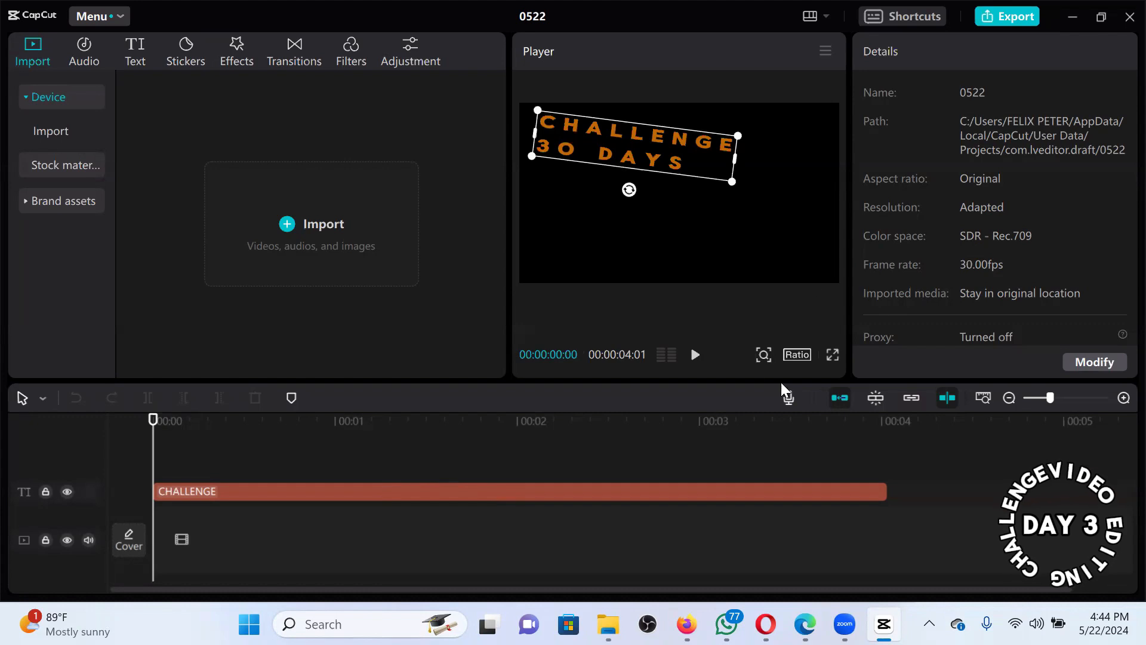
pyautogui.click(452, 493)
pyautogui.scroll(-4, 1116, 185)
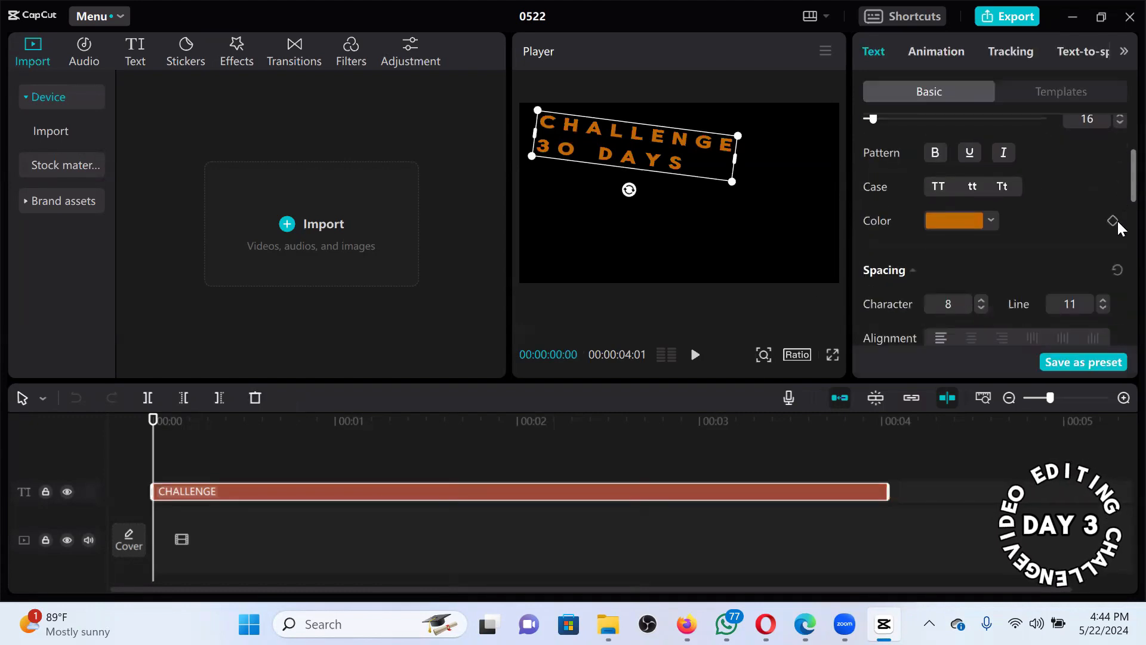
pyautogui.scroll(-5, 1117, 232)
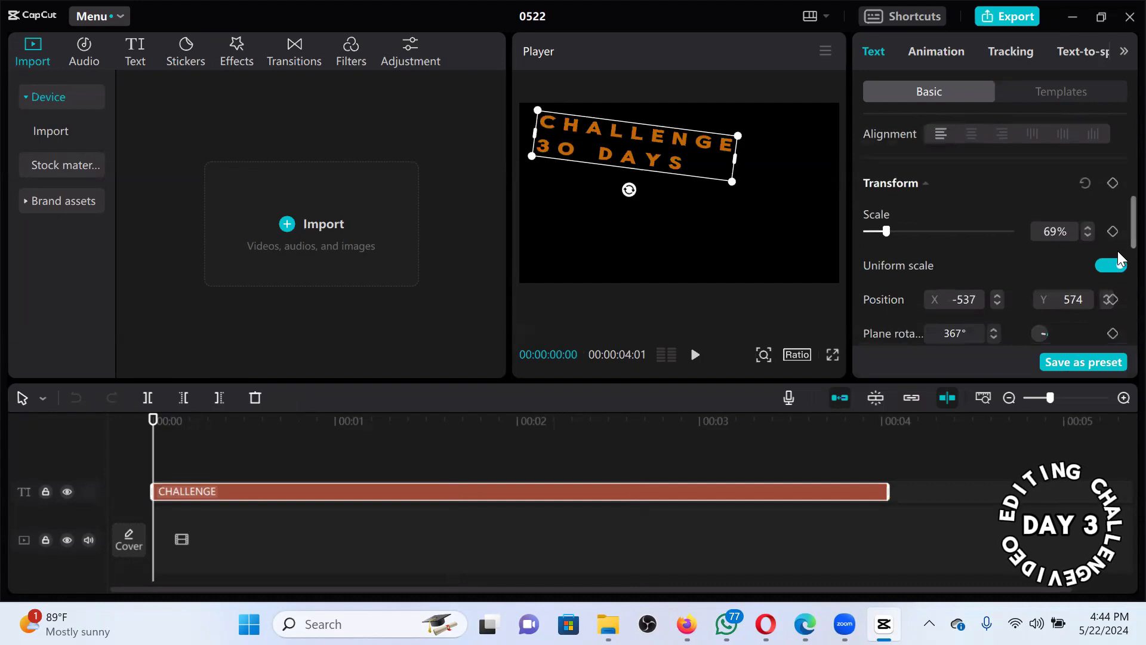
pyautogui.scroll(-2, 1118, 251)
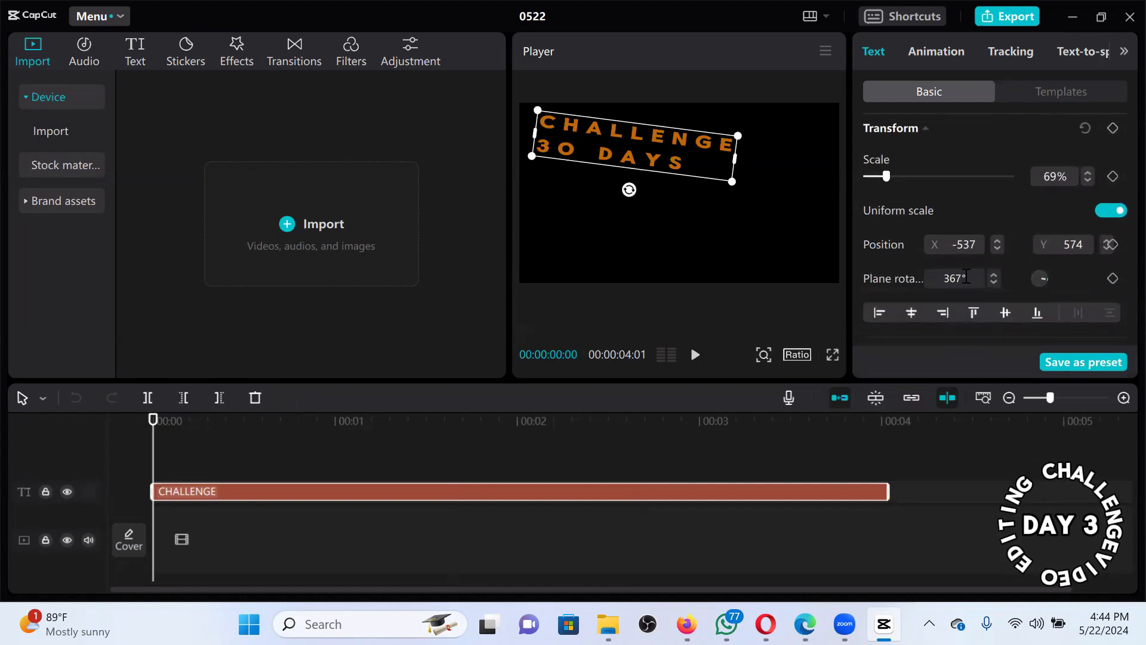
pyautogui.click(966, 276)
pyautogui.write('0')
pyautogui.press('Return')
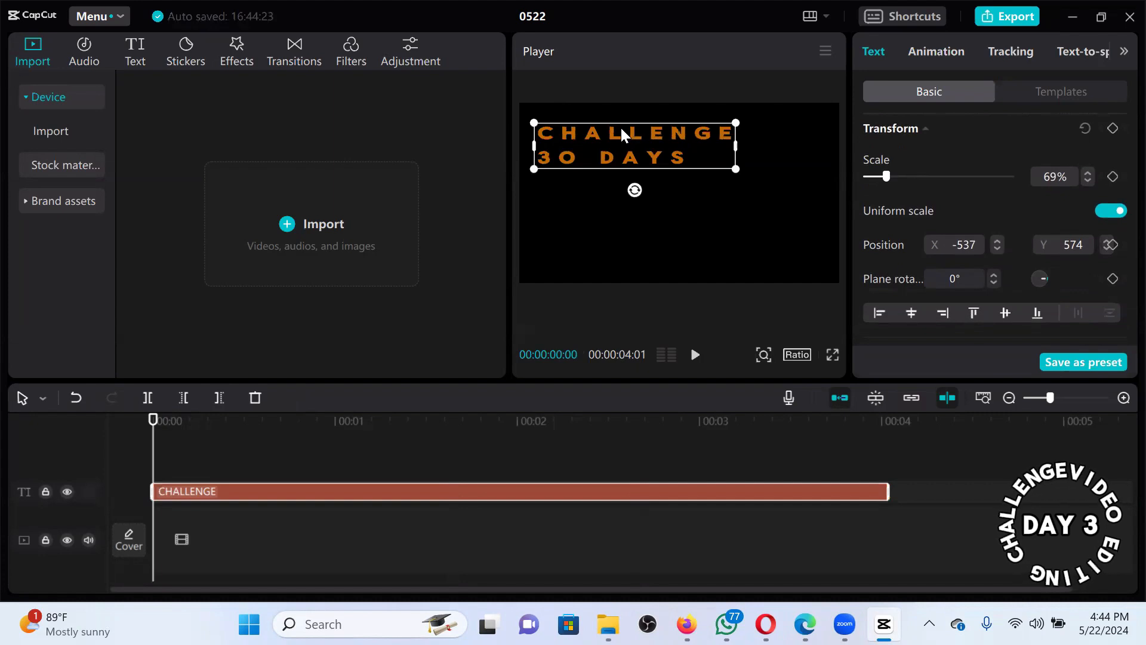
pyautogui.moveTo(621, 127); pyautogui.dragTo(657, 170)
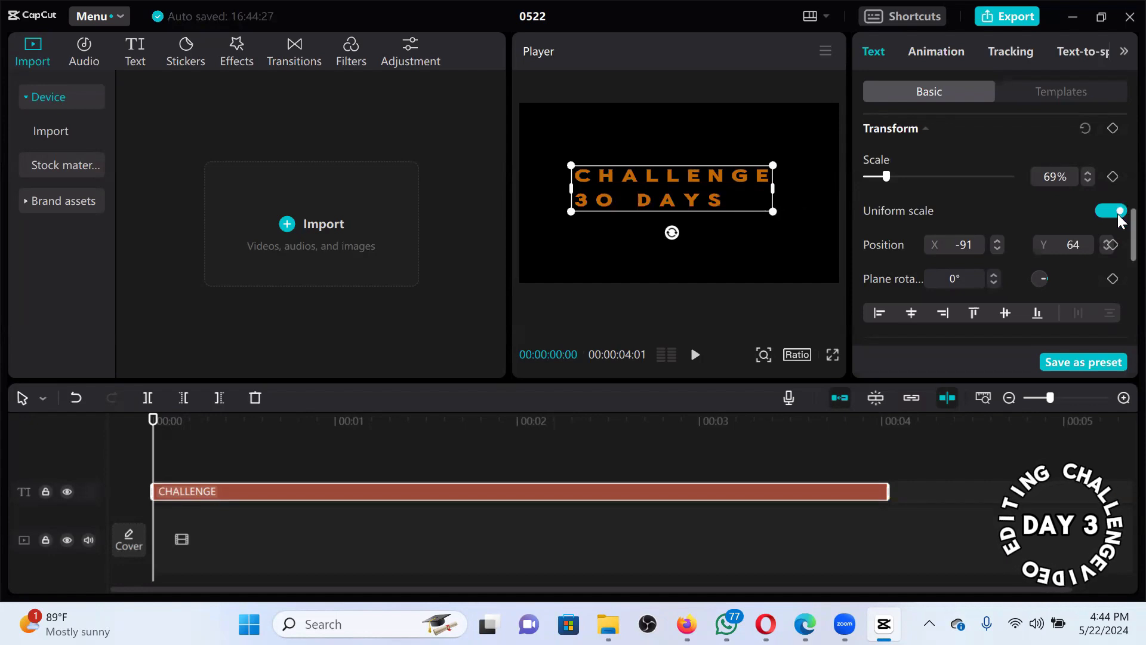
# Test the left, right, top and bottom align buttons, finishing with horizontal and vertical centre.
pyautogui.scroll(-1, 1116, 239)
pyautogui.scroll(-2, 1118, 246)
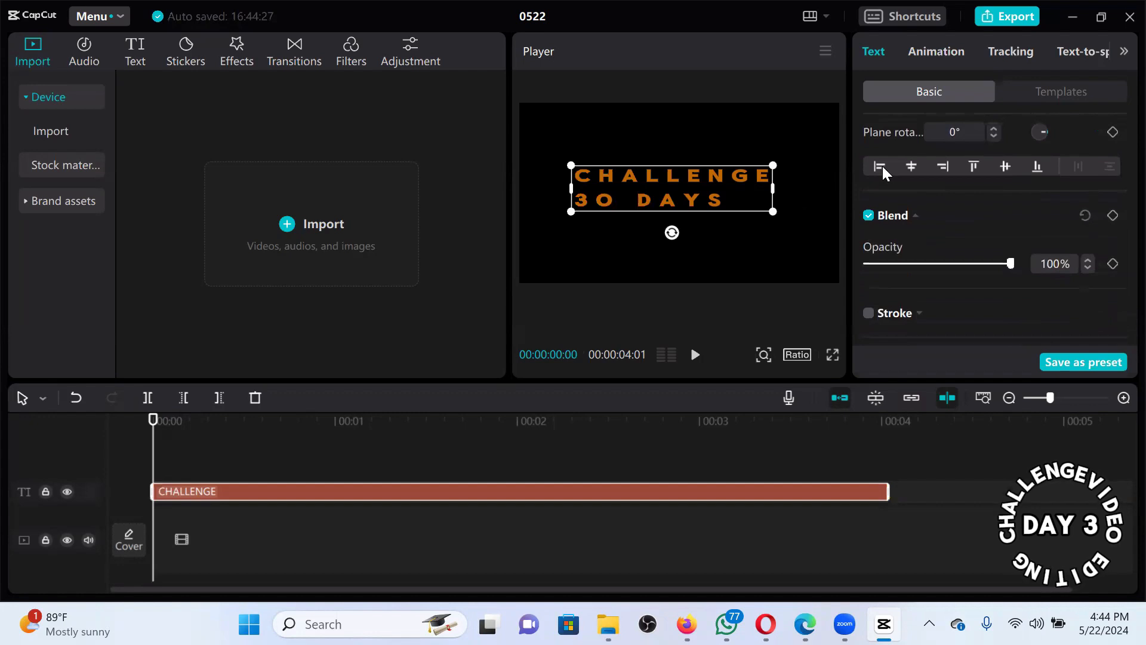
pyautogui.click(883, 166)
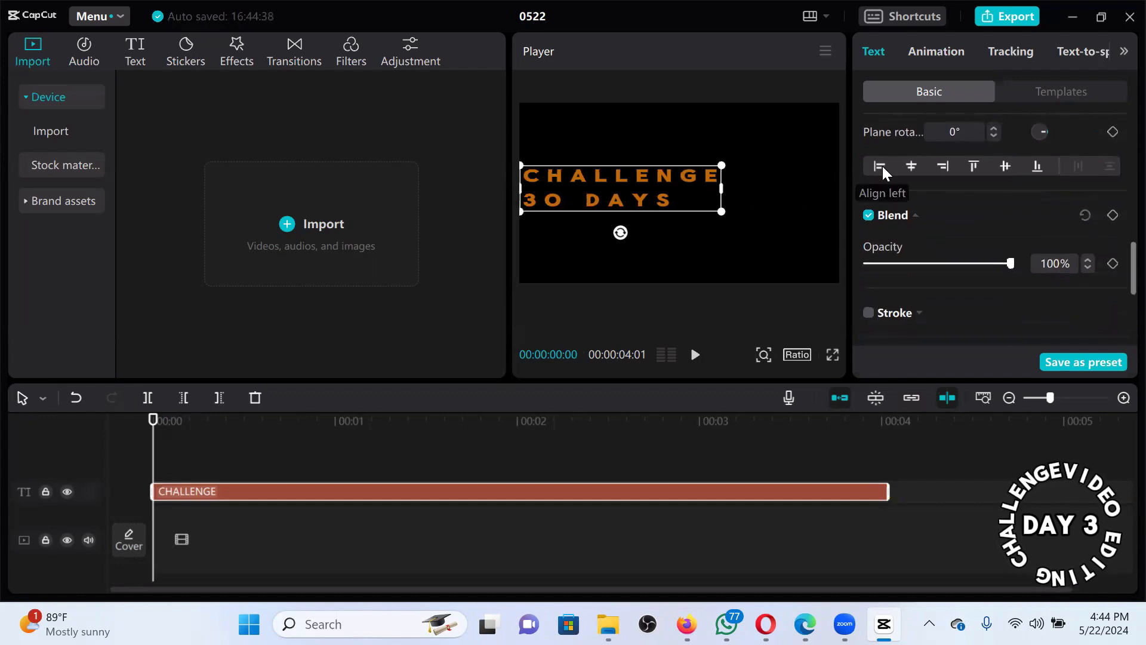
pyautogui.click(919, 164)
pyautogui.click(951, 166)
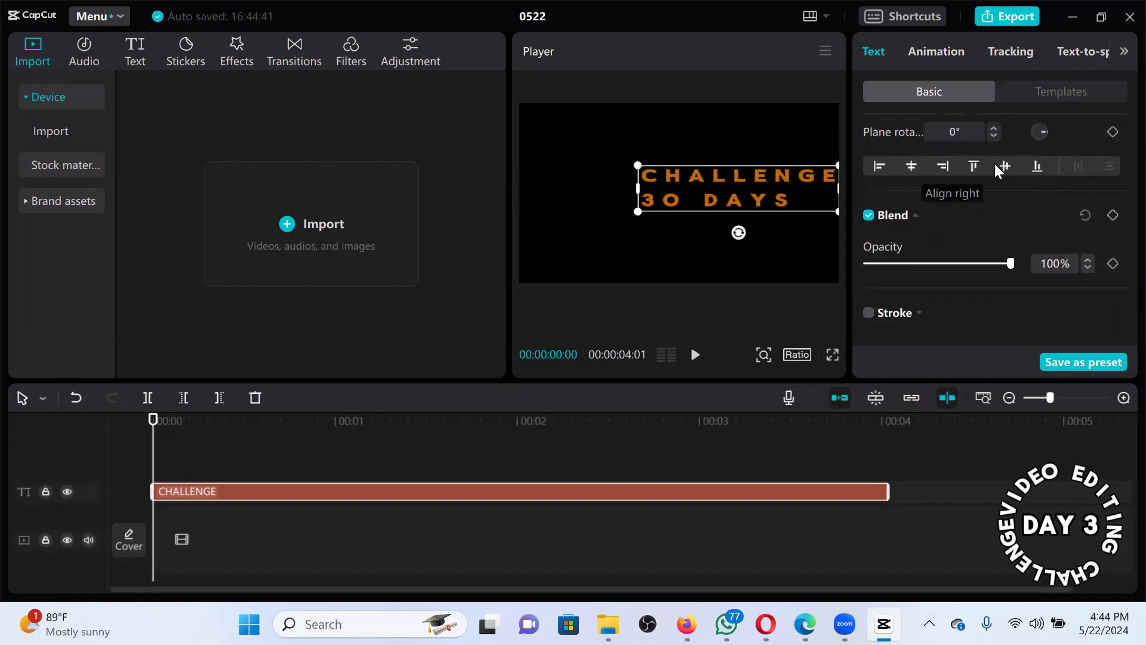
pyautogui.click(982, 166)
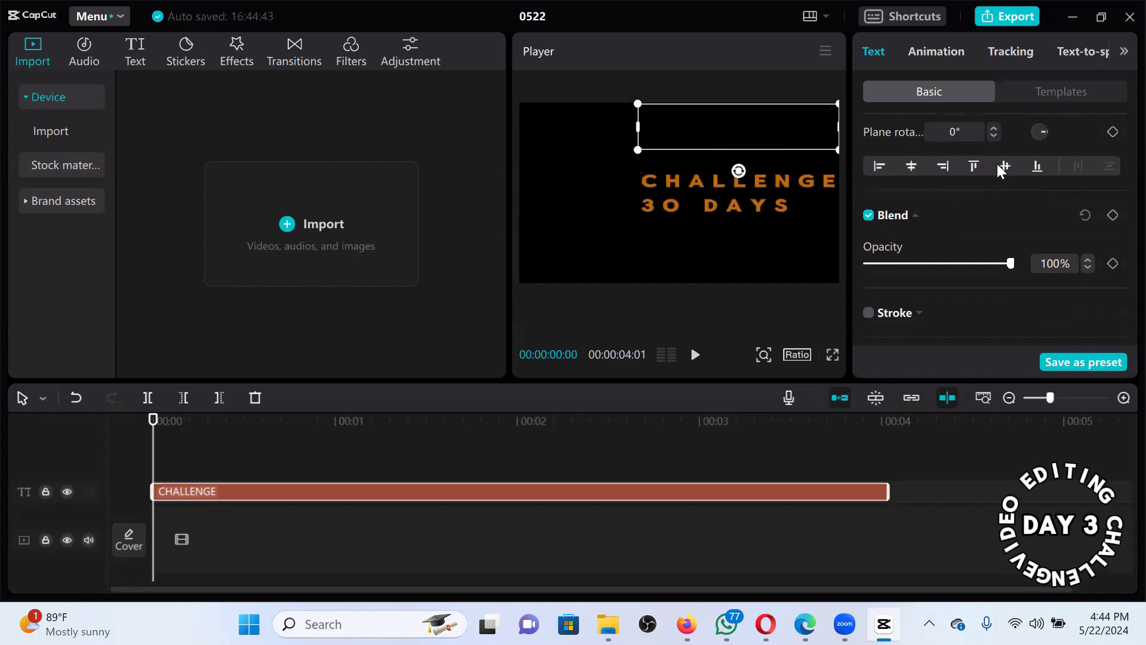
pyautogui.click(1038, 168)
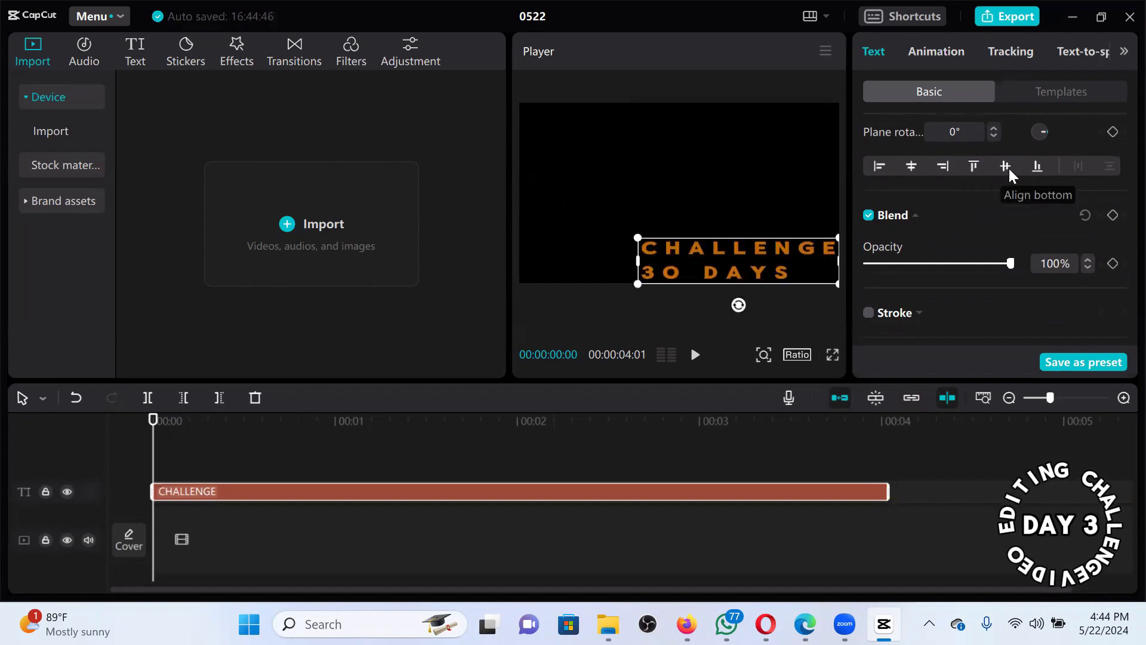
pyautogui.click(910, 167)
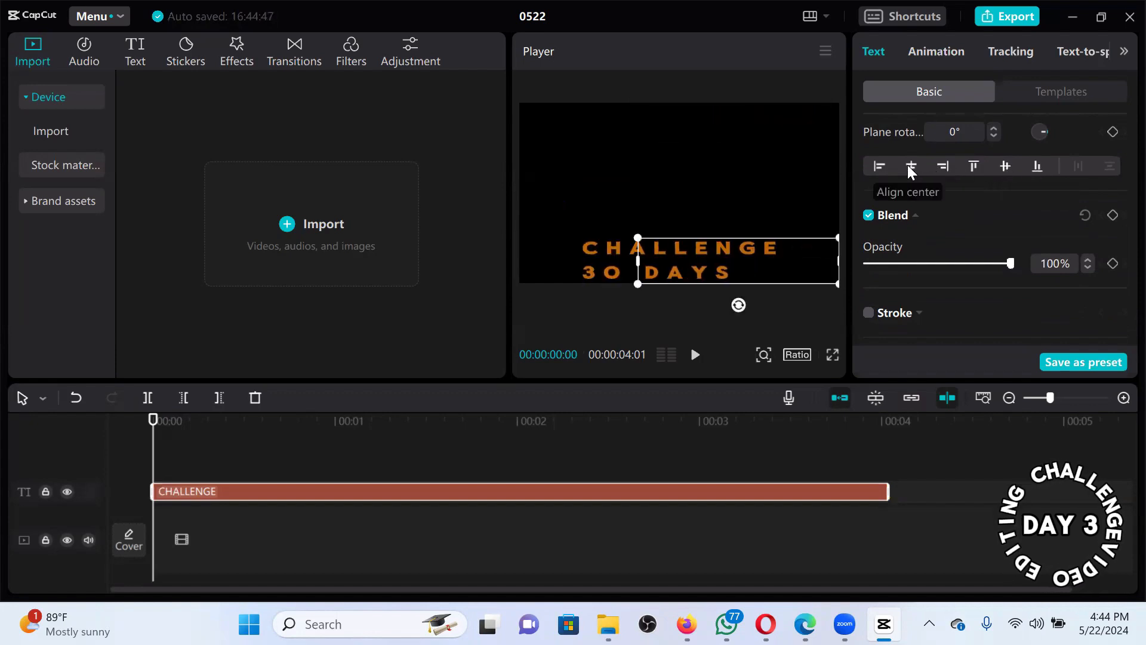
pyautogui.click(1005, 168)
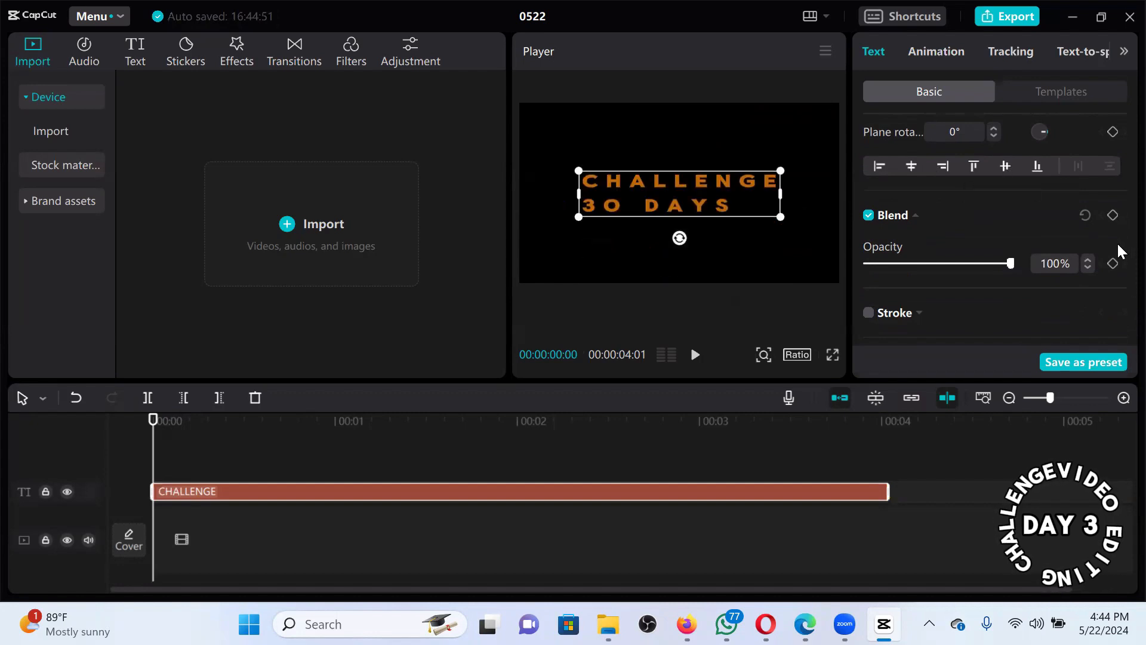
# Test the opacity slider, then give the title a white FFFFFF outline stroke at thickness 30.
pyautogui.scroll(-2, 1116, 270)
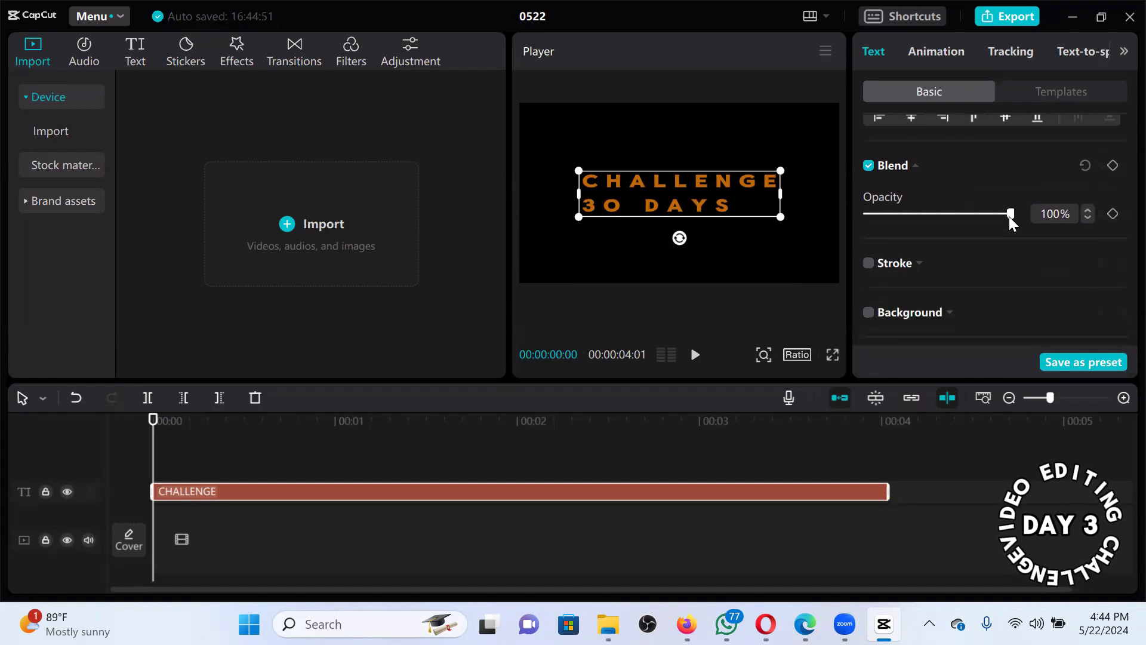
pyautogui.moveTo(1009, 216); pyautogui.dragTo(1064, 218)
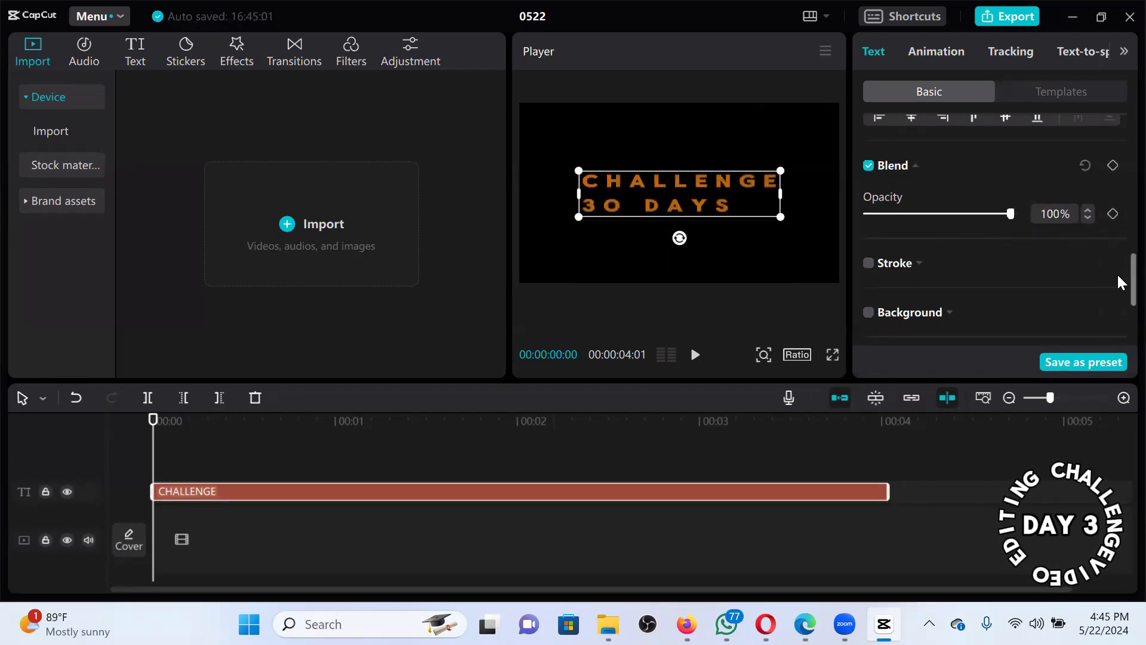
pyautogui.scroll(-2, 1117, 288)
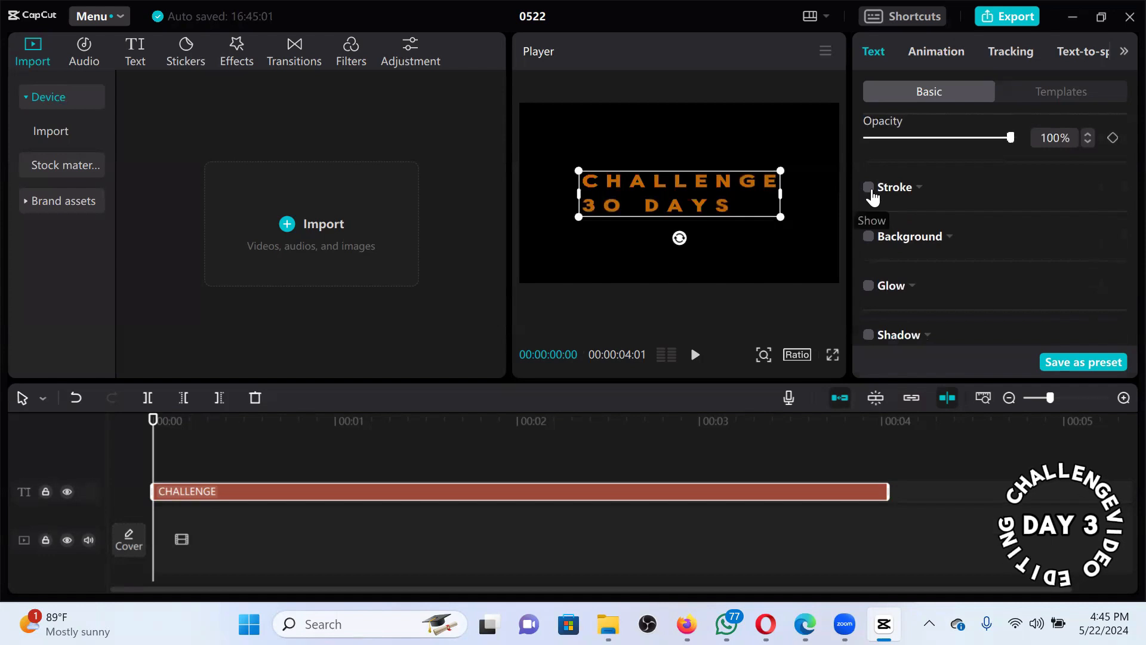
pyautogui.click(869, 188)
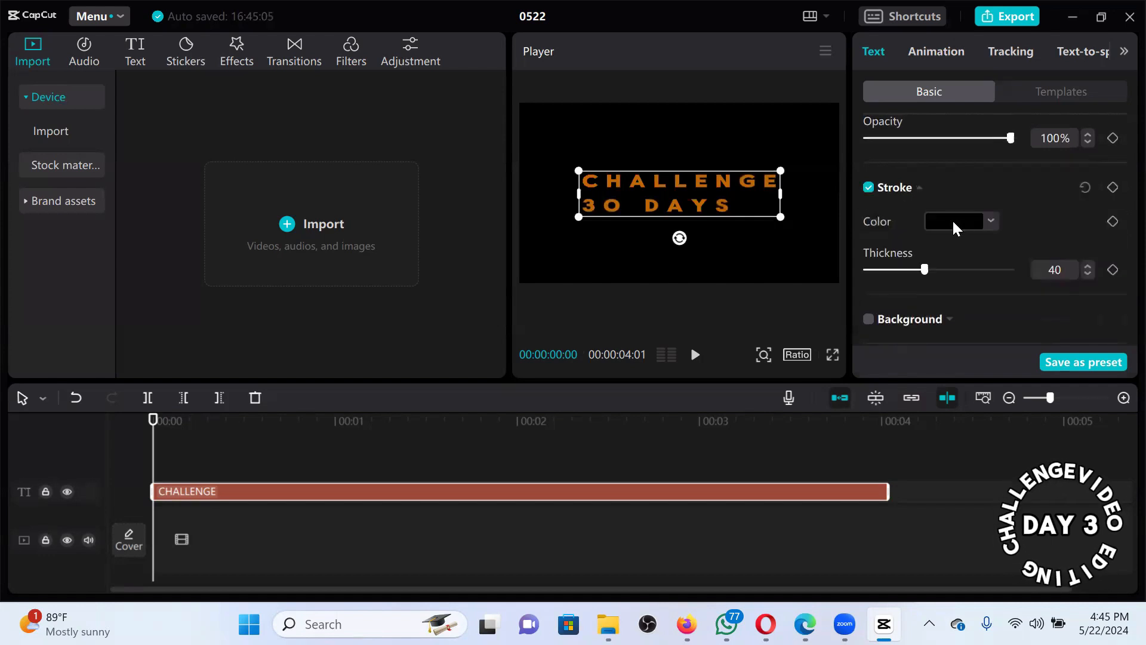
pyautogui.click(931, 232)
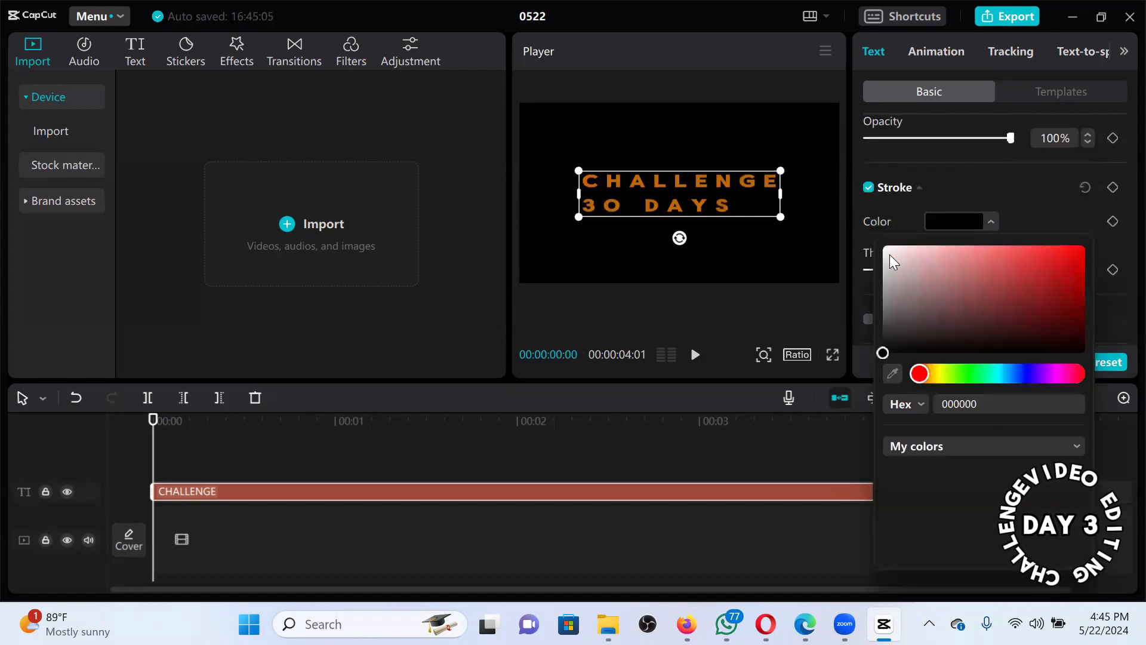
pyautogui.moveTo(873, 232); pyautogui.dragTo(877, 234)
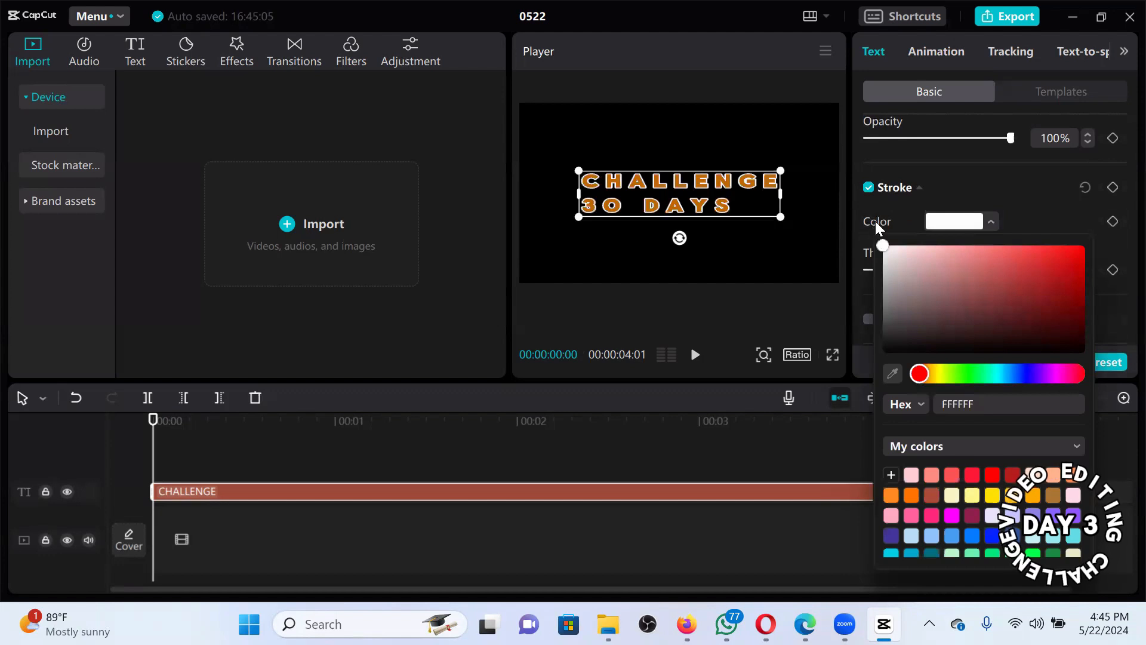
pyautogui.click(958, 179)
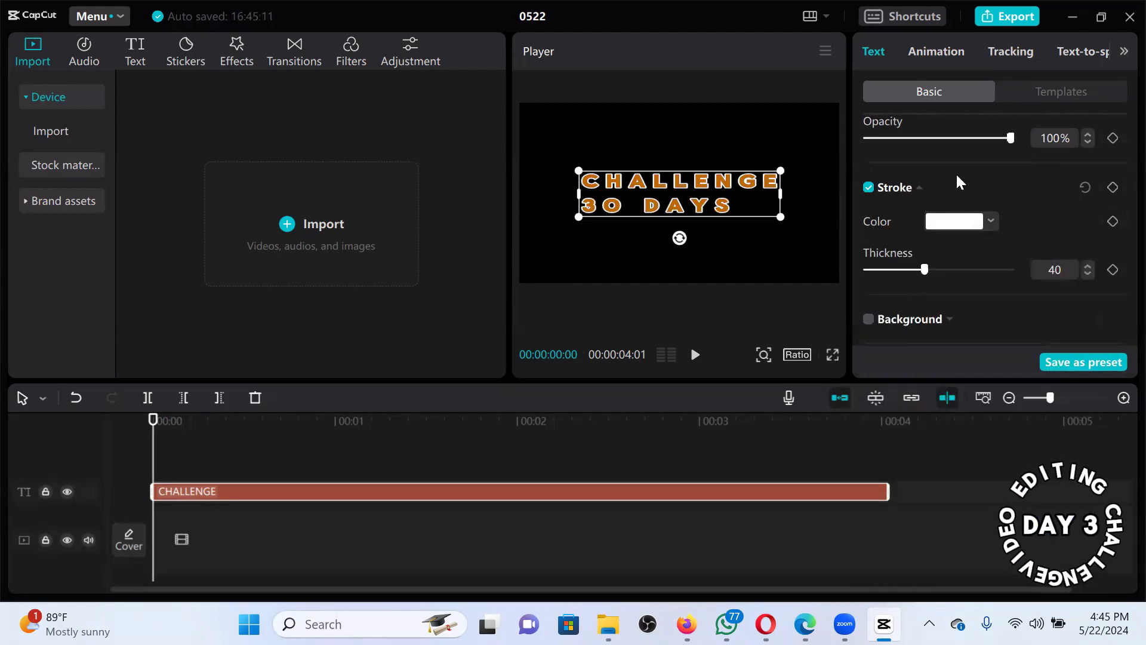
pyautogui.moveTo(924, 267)
pyautogui.mouseDown()
pyautogui.moveTo(1035, 258)
pyautogui.moveTo(910, 273)
pyautogui.mouseUp()
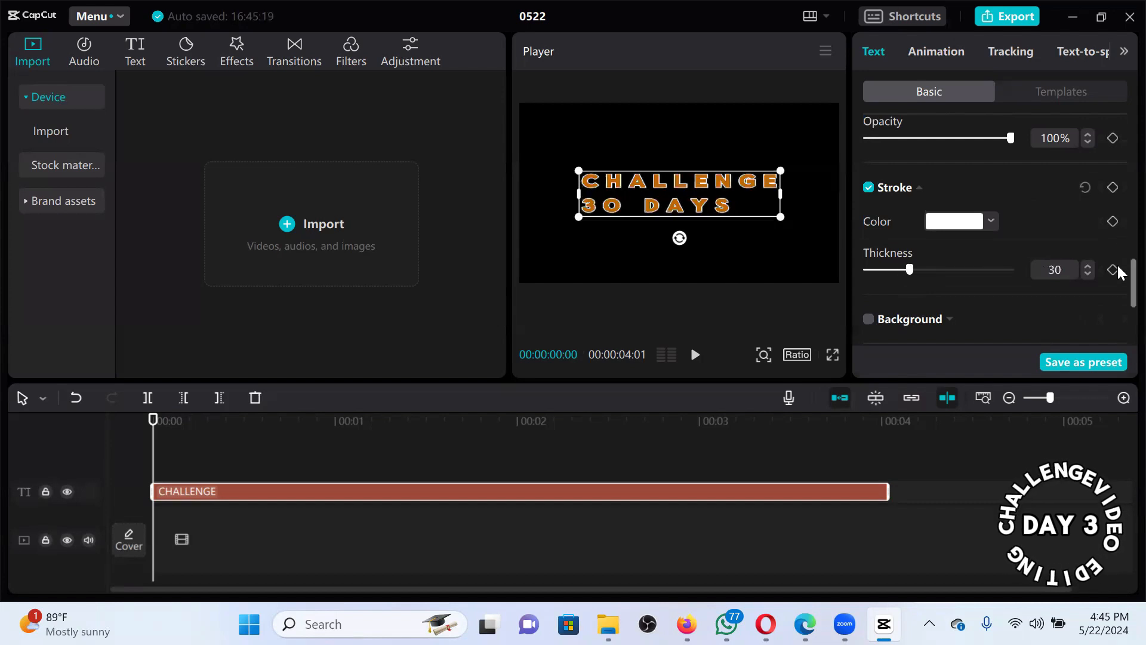
pyautogui.scroll(-2, 1117, 270)
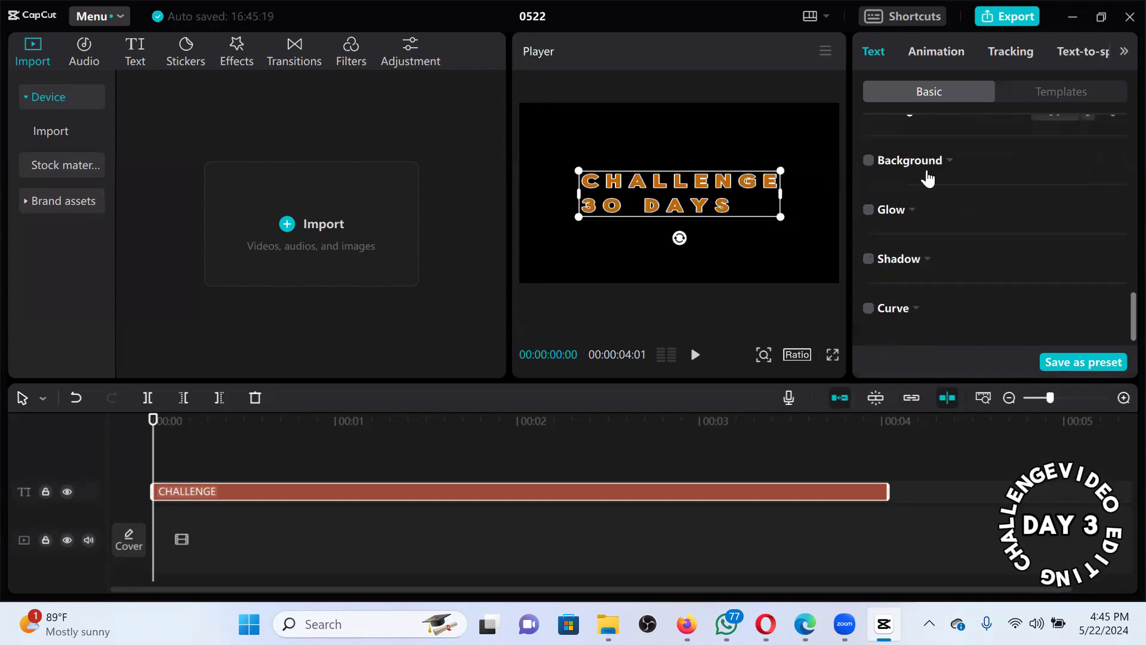
# Turn on a background behind the title and make it red (FF0000).
pyautogui.click(869, 161)
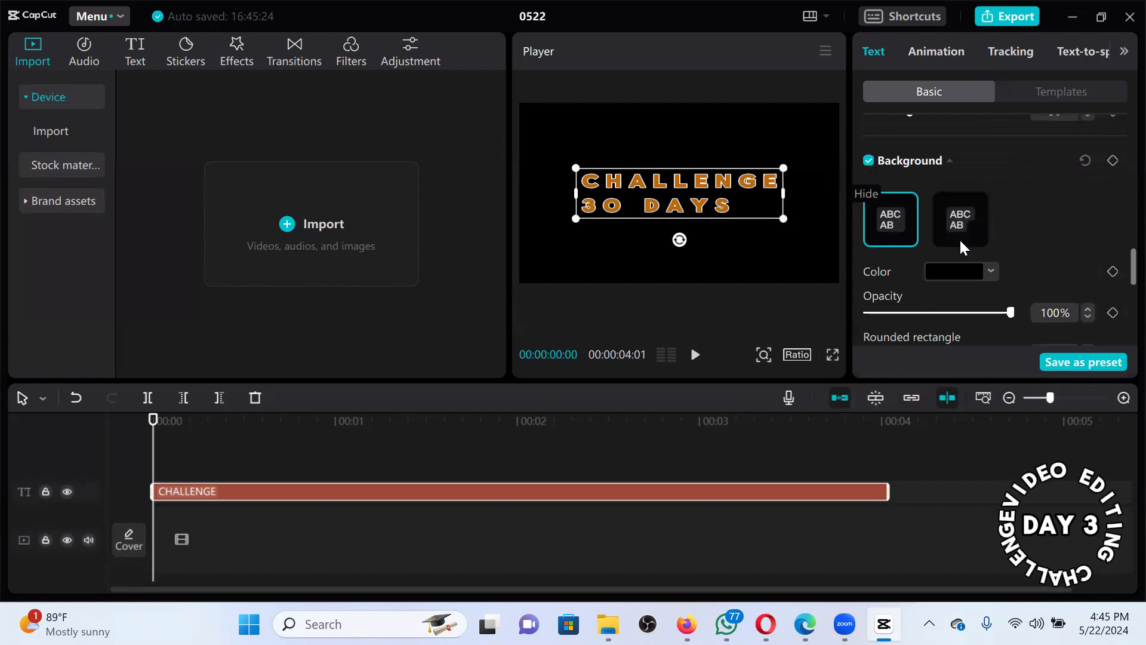
pyautogui.click(991, 272)
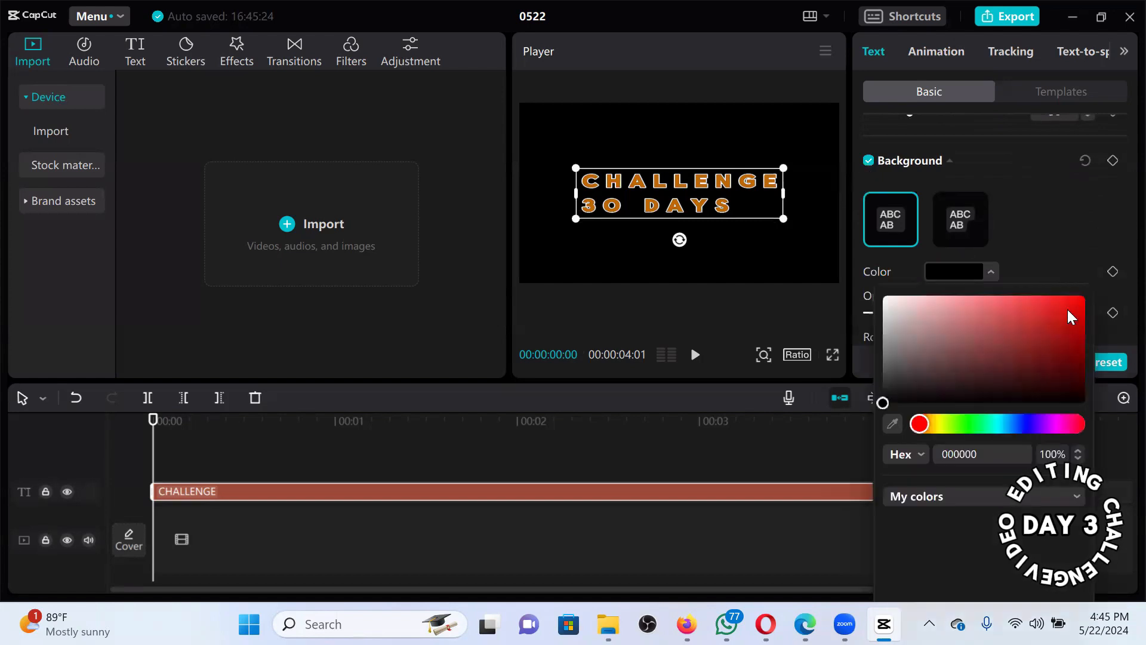
pyautogui.click(1098, 277)
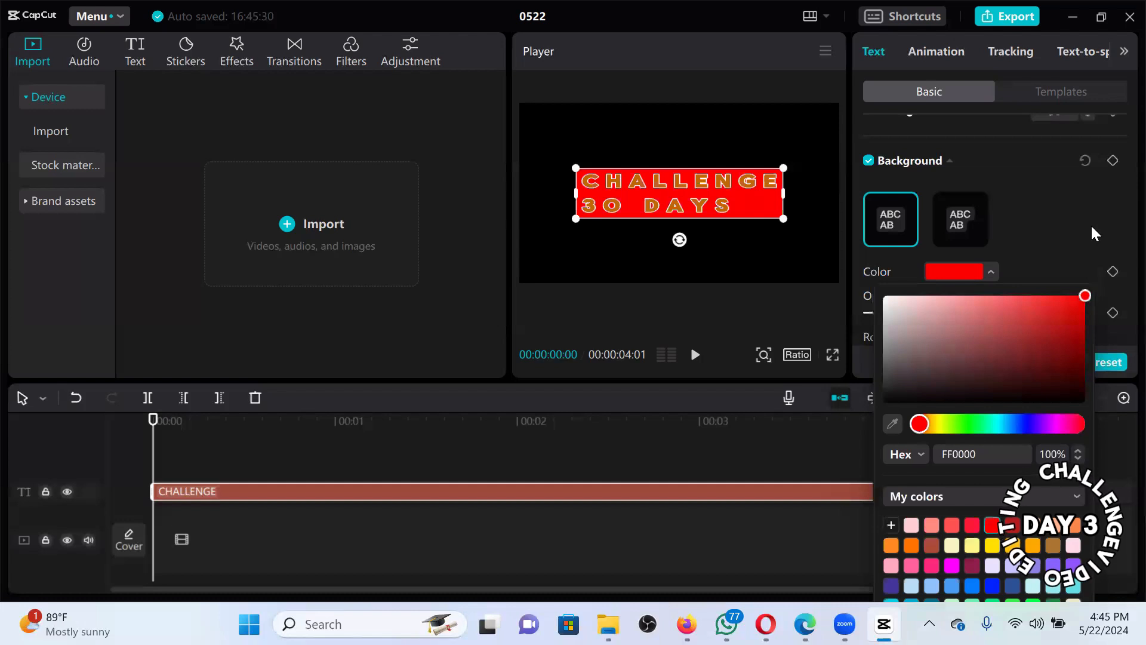
pyautogui.click(1119, 250)
# Lower the background opacity to 56% and fully round its corners to 100%.
pyautogui.scroll(-1, 1118, 269)
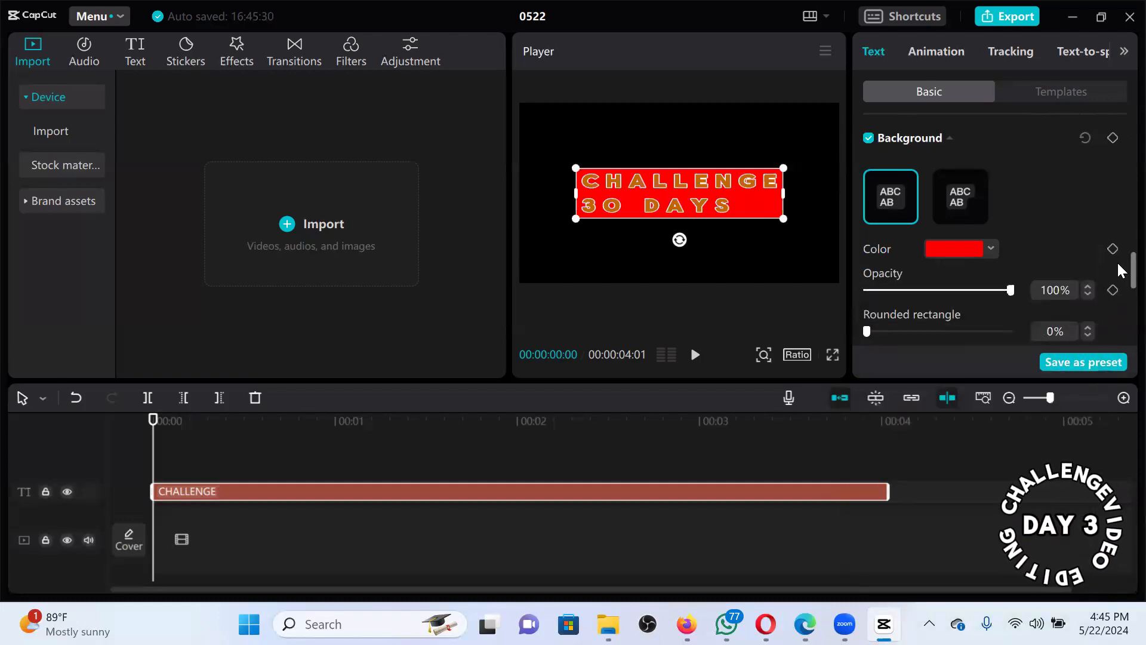
pyautogui.scroll(-3, 1013, 214)
pyautogui.moveTo(1009, 222); pyautogui.dragTo(996, 222)
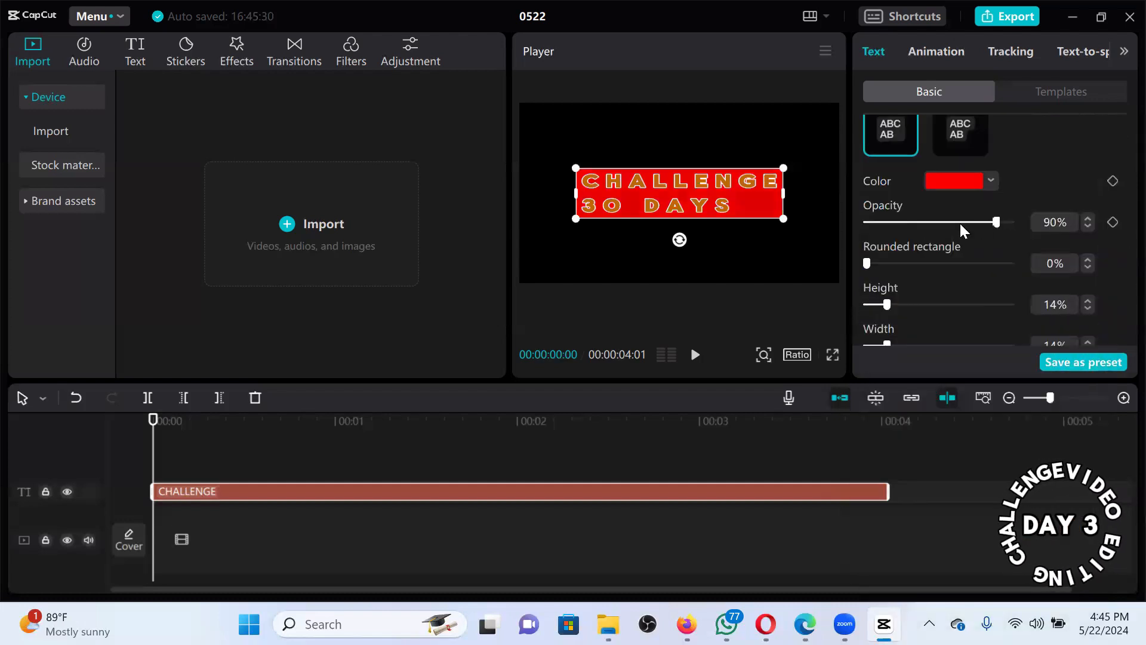
pyautogui.click(947, 225)
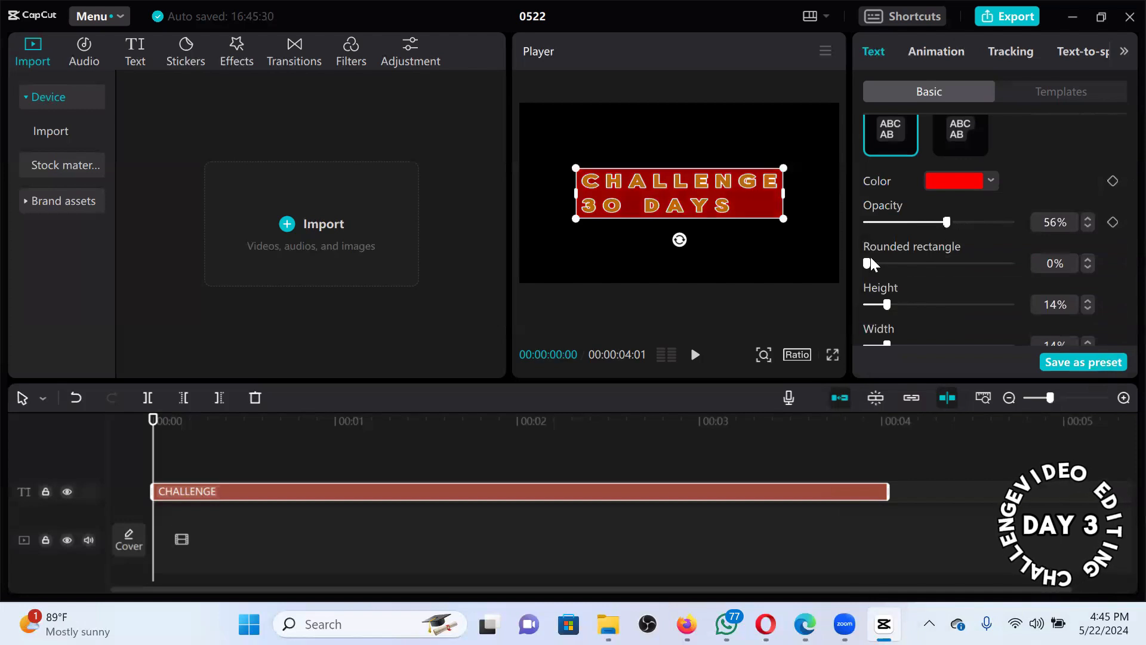
pyautogui.moveTo(865, 261); pyautogui.dragTo(1050, 253)
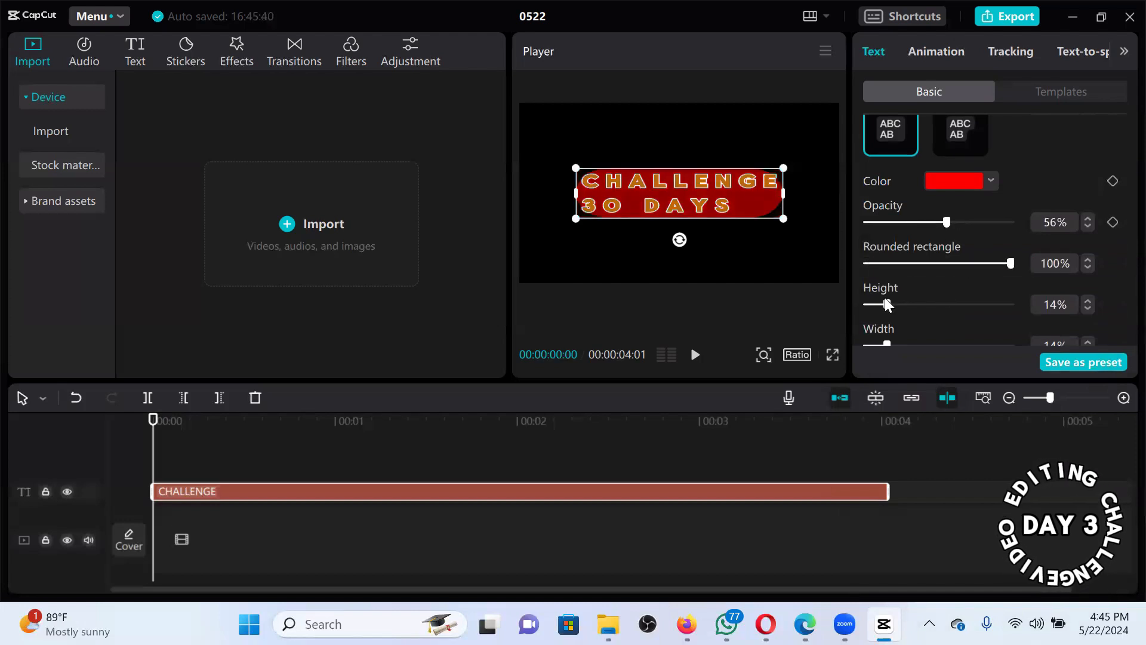
# Stretch the background to 100% height and width and adjust its vertical offset.
pyautogui.moveTo(886, 303); pyautogui.dragTo(915, 304)
pyautogui.moveTo(1069, 281); pyautogui.dragTo(1116, 242)
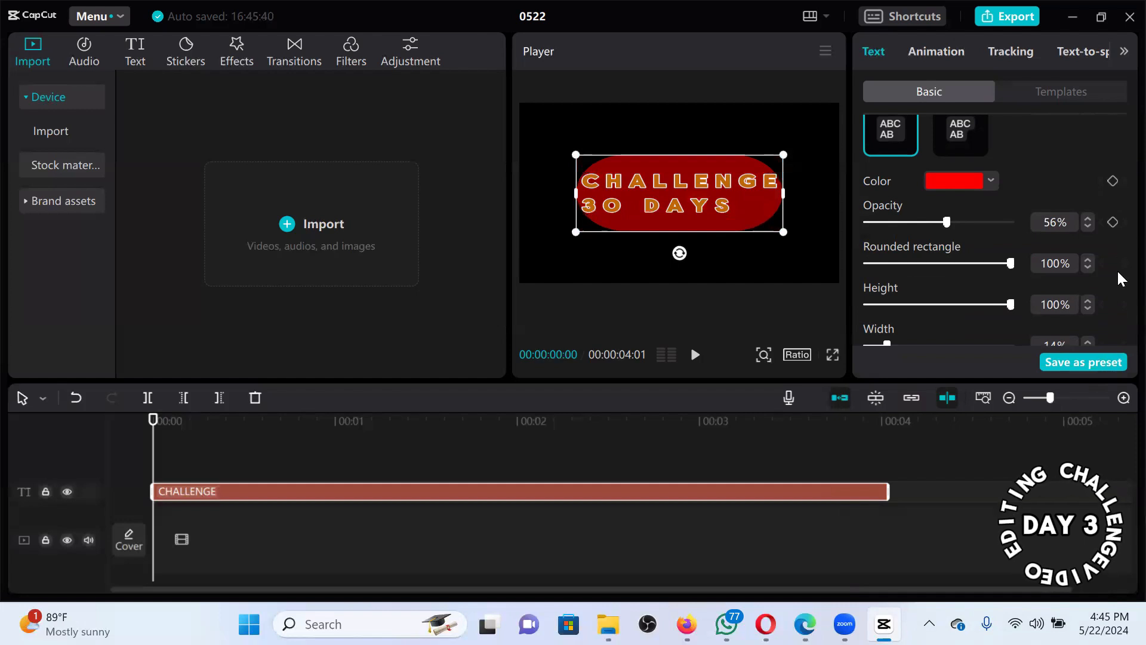
pyautogui.scroll(-3, 934, 216)
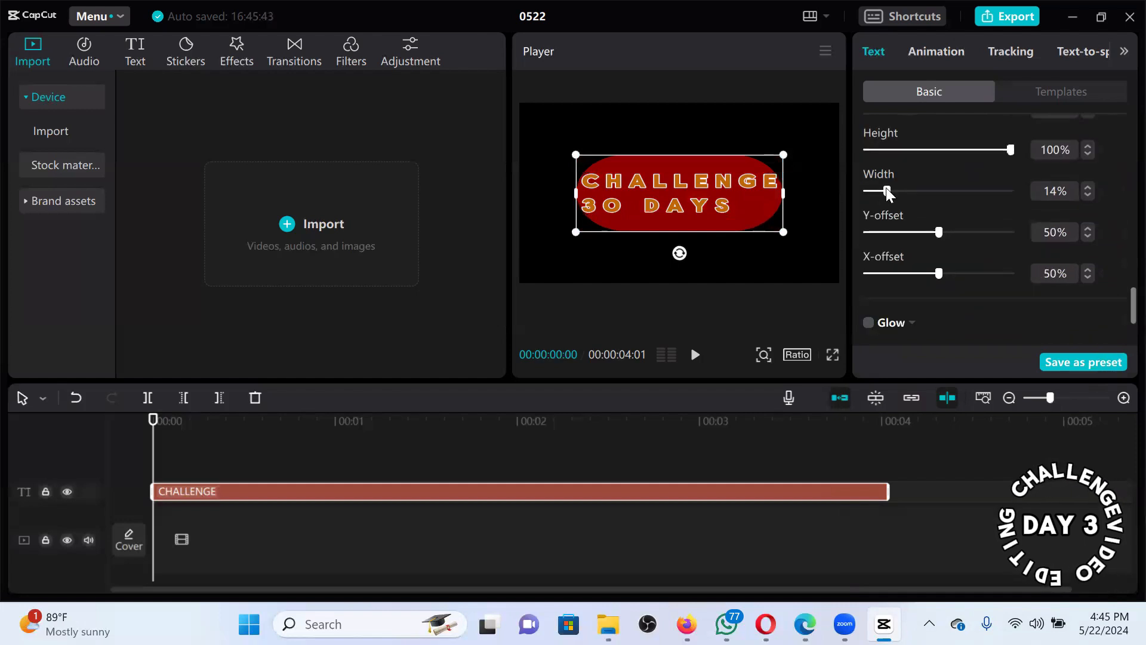
pyautogui.moveTo(970, 190); pyautogui.dragTo(1051, 194)
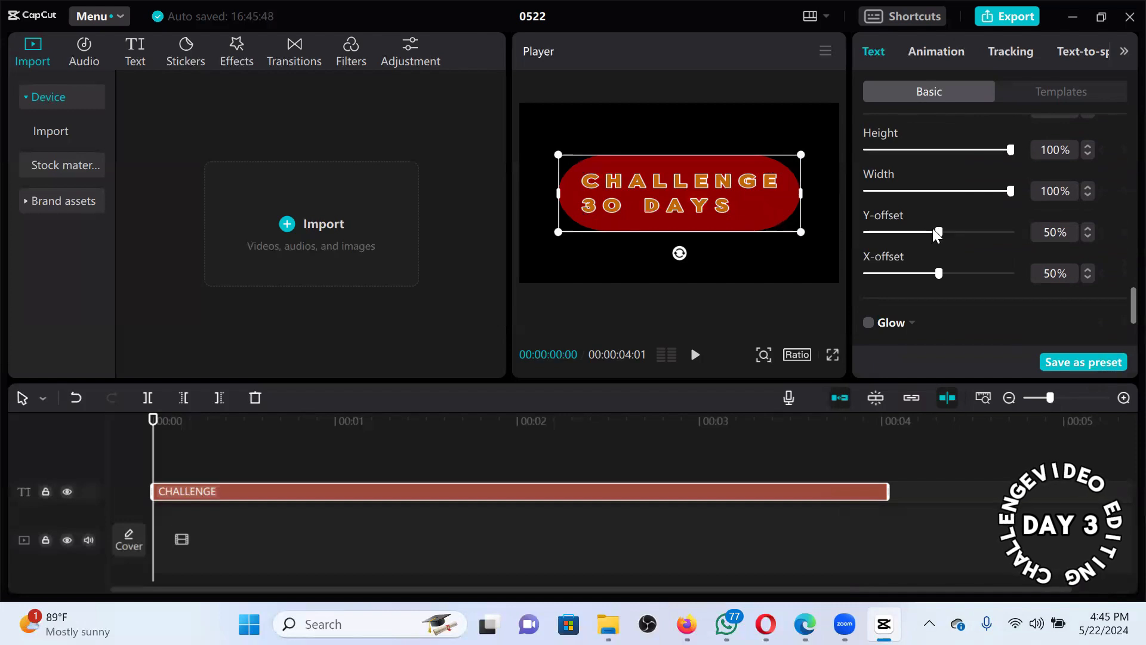
pyautogui.moveTo(937, 234); pyautogui.dragTo(934, 274)
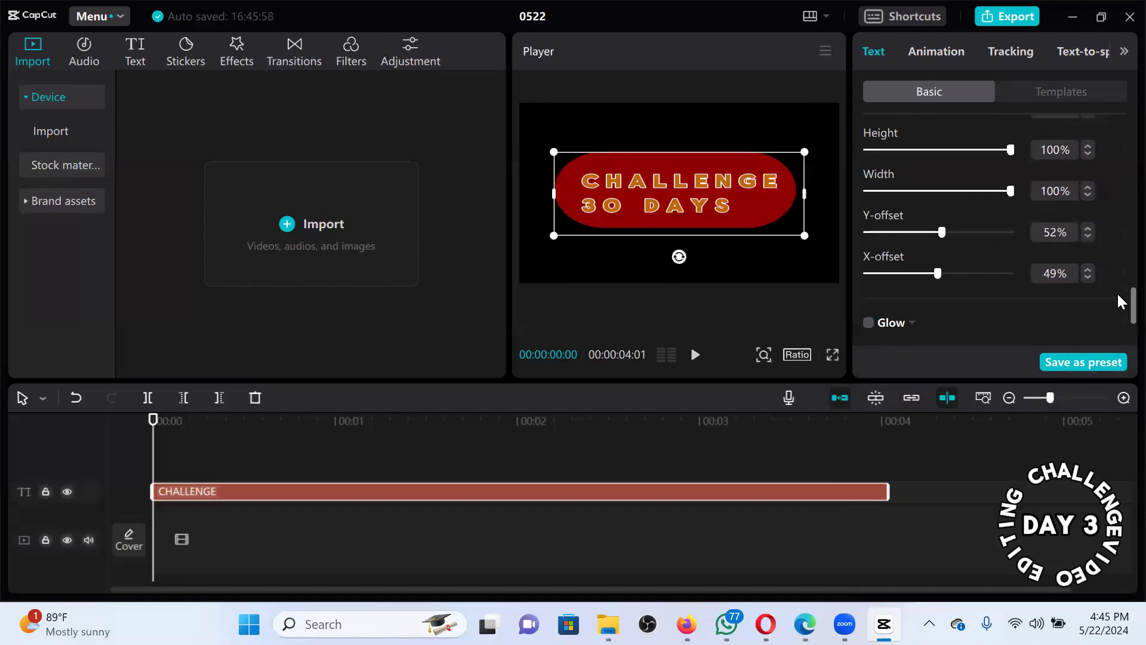
pyautogui.scroll(-2, 1117, 318)
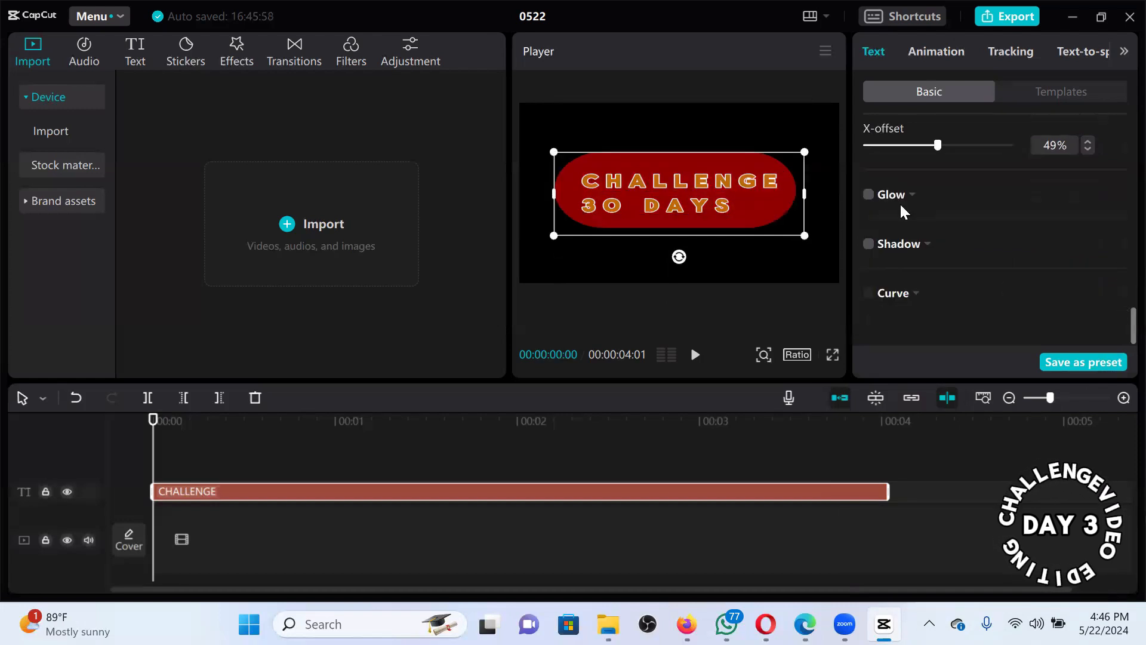
pyautogui.click(869, 194)
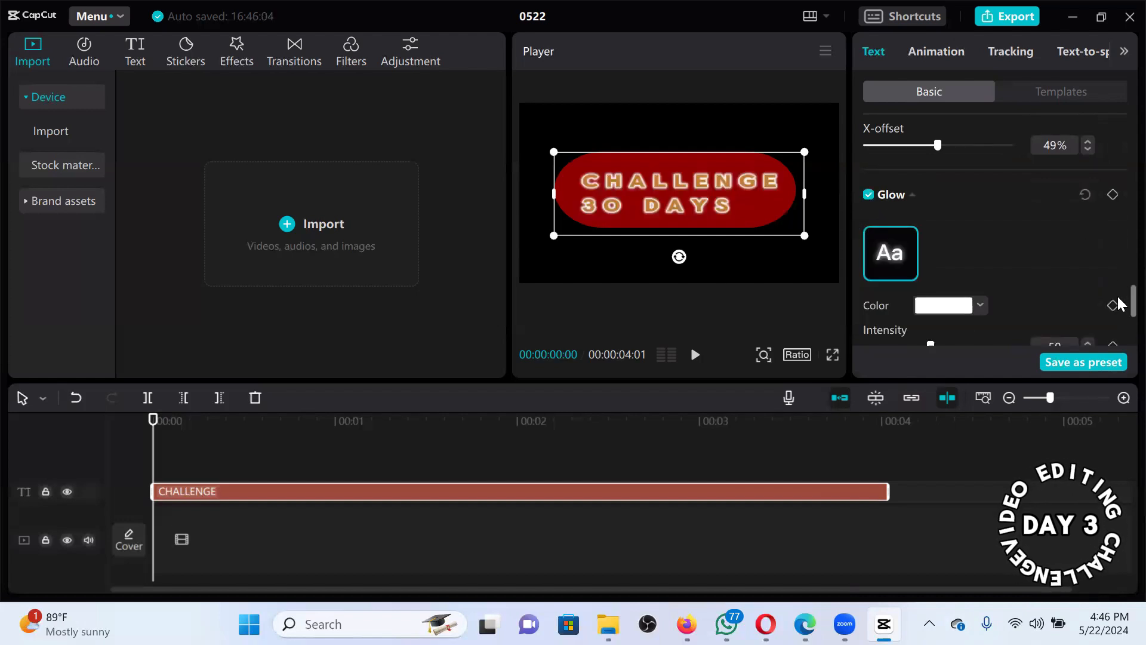
pyautogui.scroll(-2, 1119, 308)
pyautogui.scroll(-2, 1117, 309)
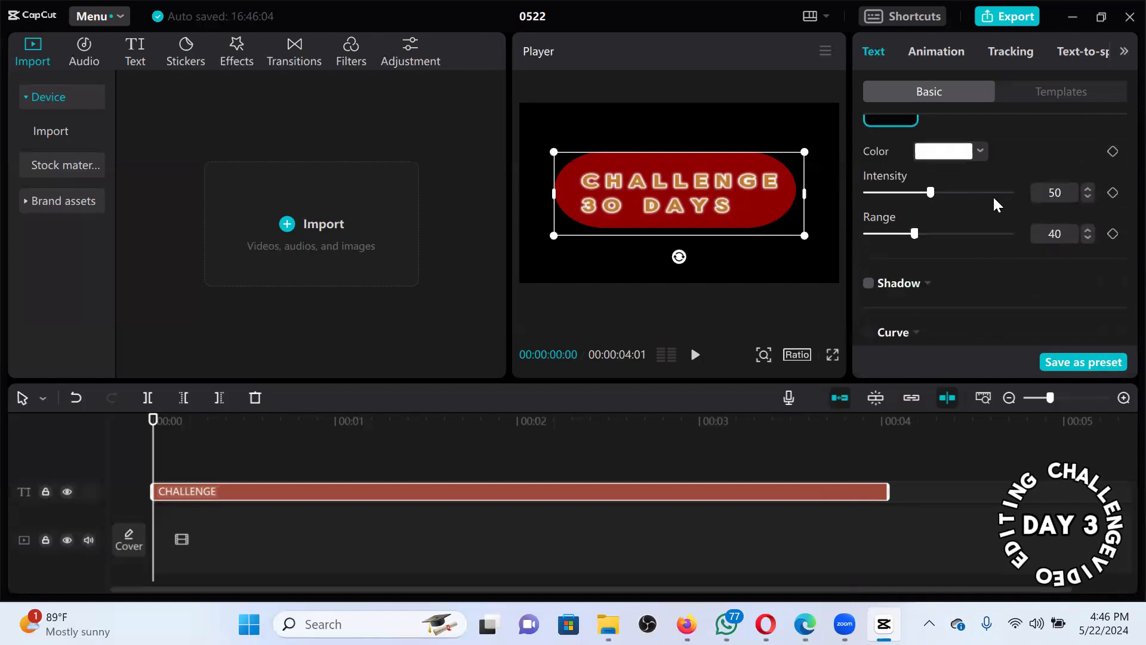
pyautogui.moveTo(994, 195); pyautogui.dragTo(985, 233)
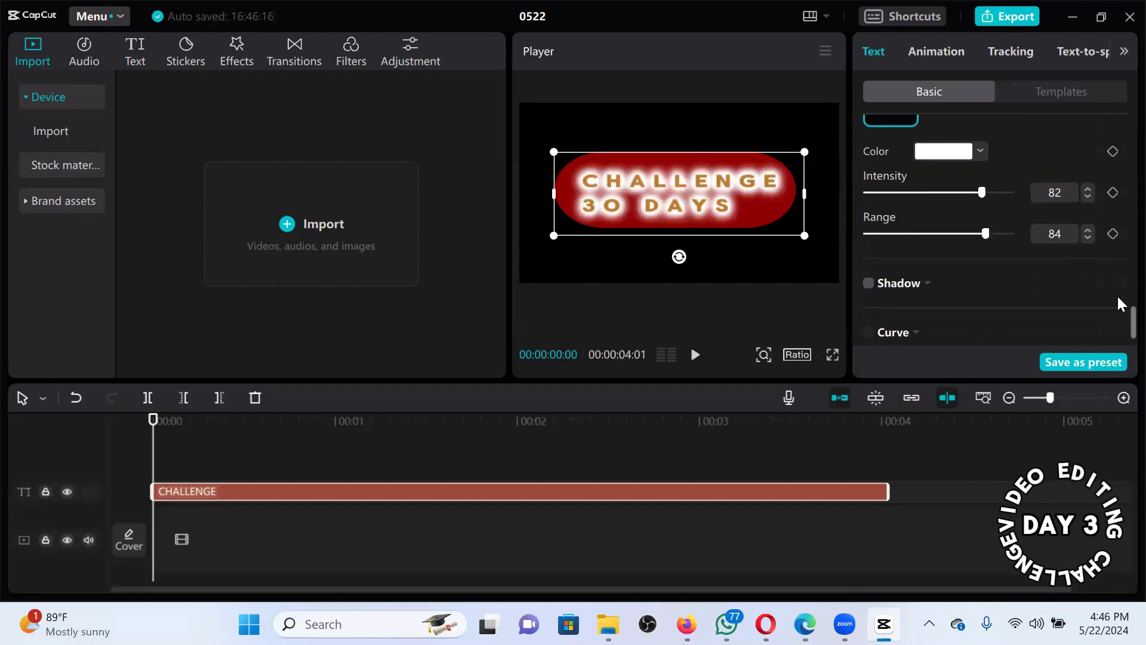
pyautogui.scroll(2, 1116, 288)
pyautogui.scroll(2, 871, 277)
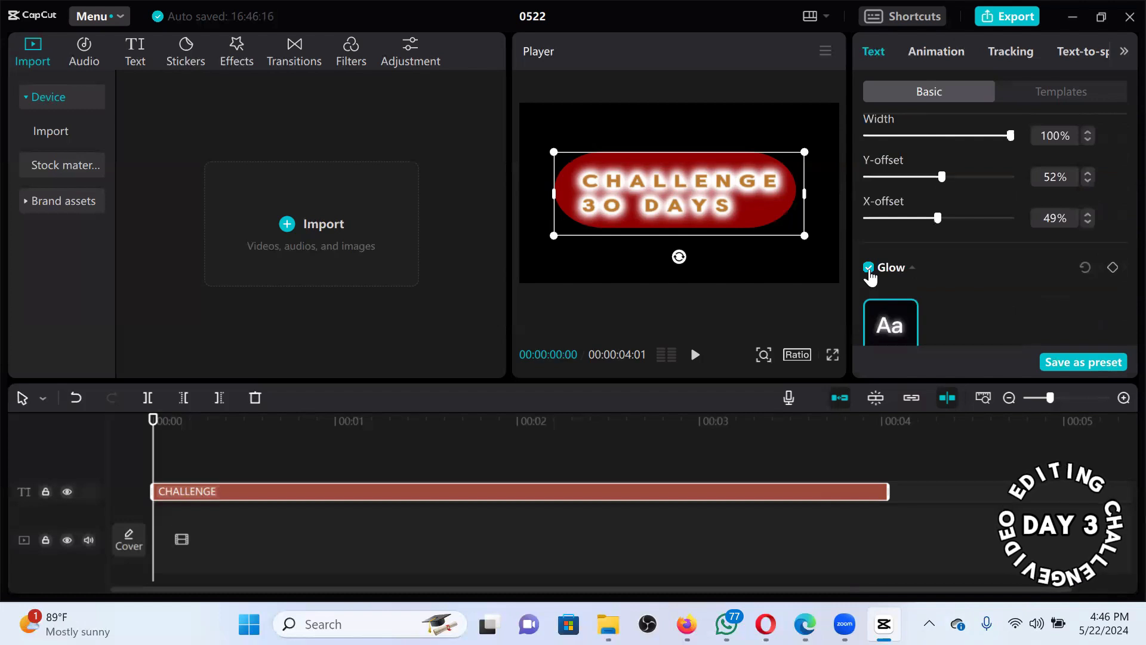
pyautogui.click(870, 270)
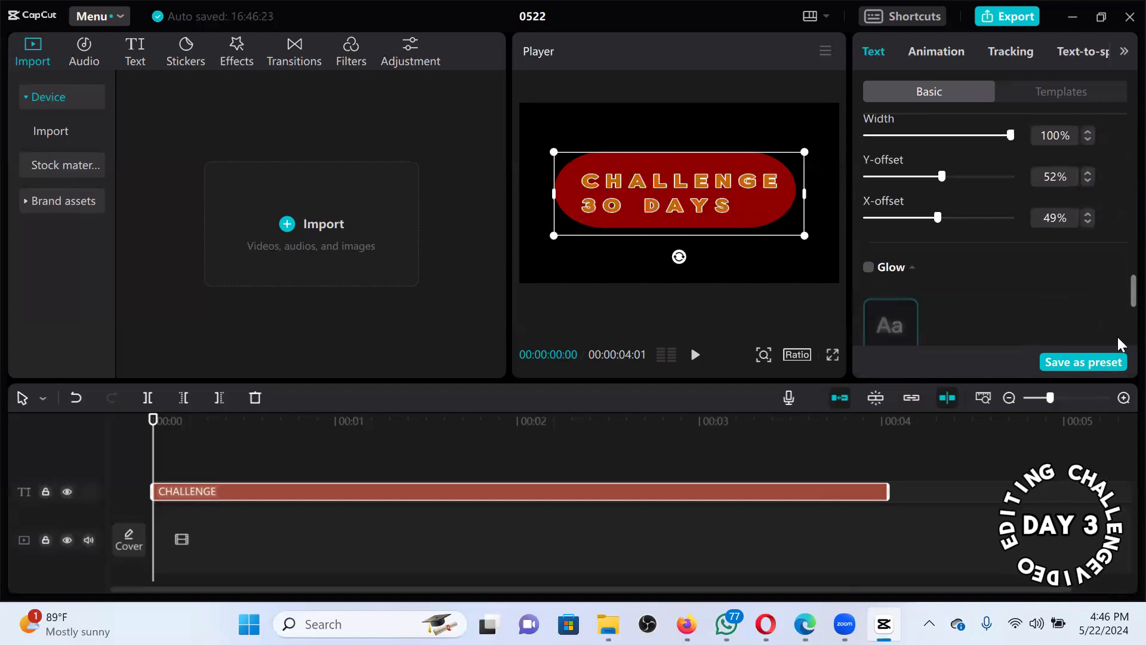
pyautogui.scroll(-3, 1117, 339)
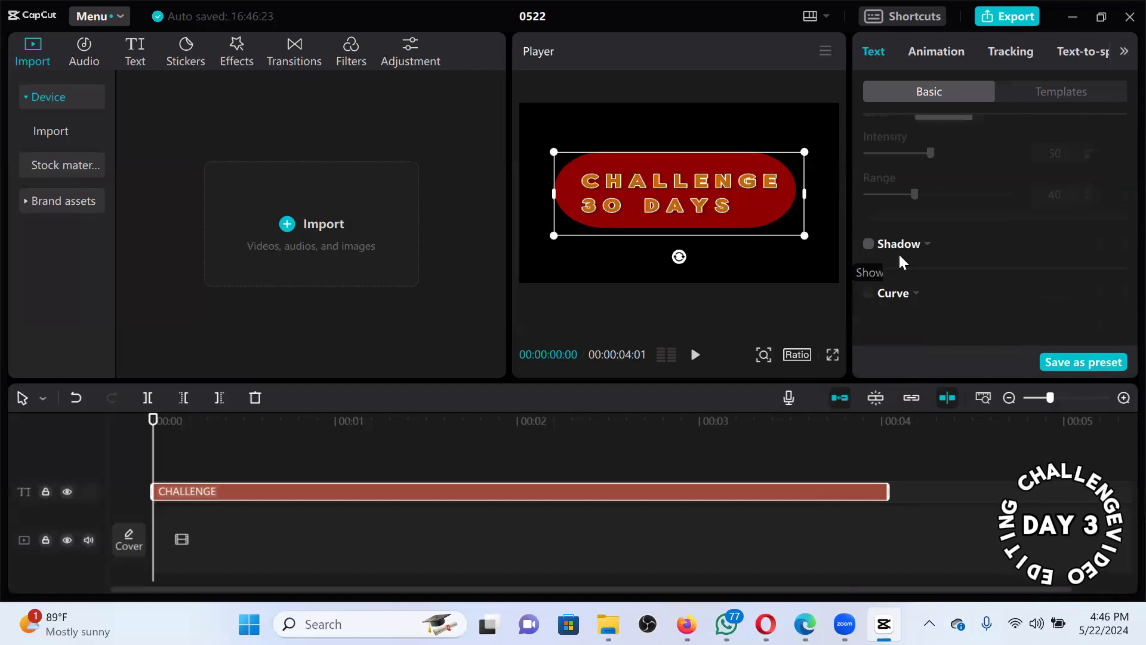
# Enable a black drop shadow on the title at 100% opacity.
pyautogui.click(898, 252)
pyautogui.click(956, 276)
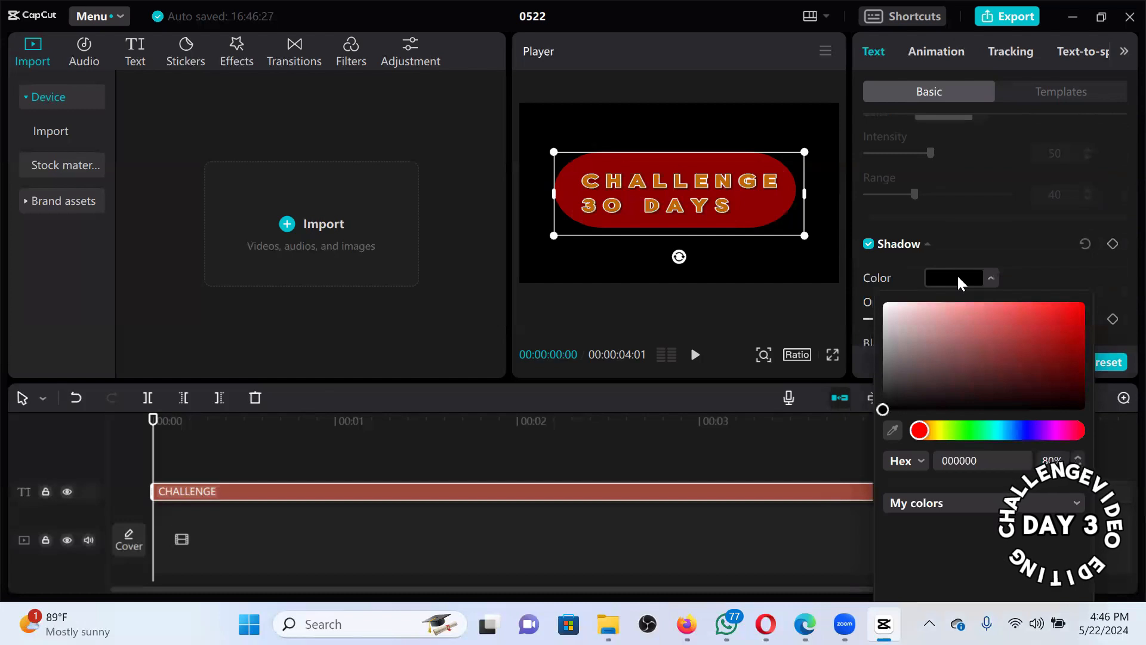
pyautogui.click(991, 246)
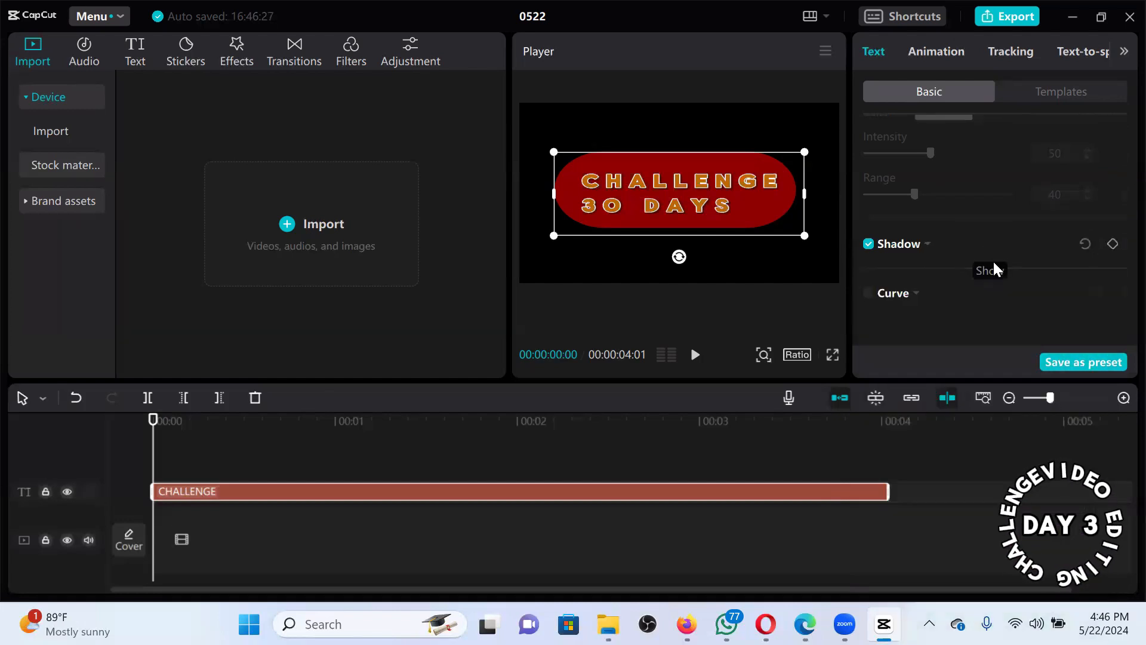
pyautogui.click(928, 245)
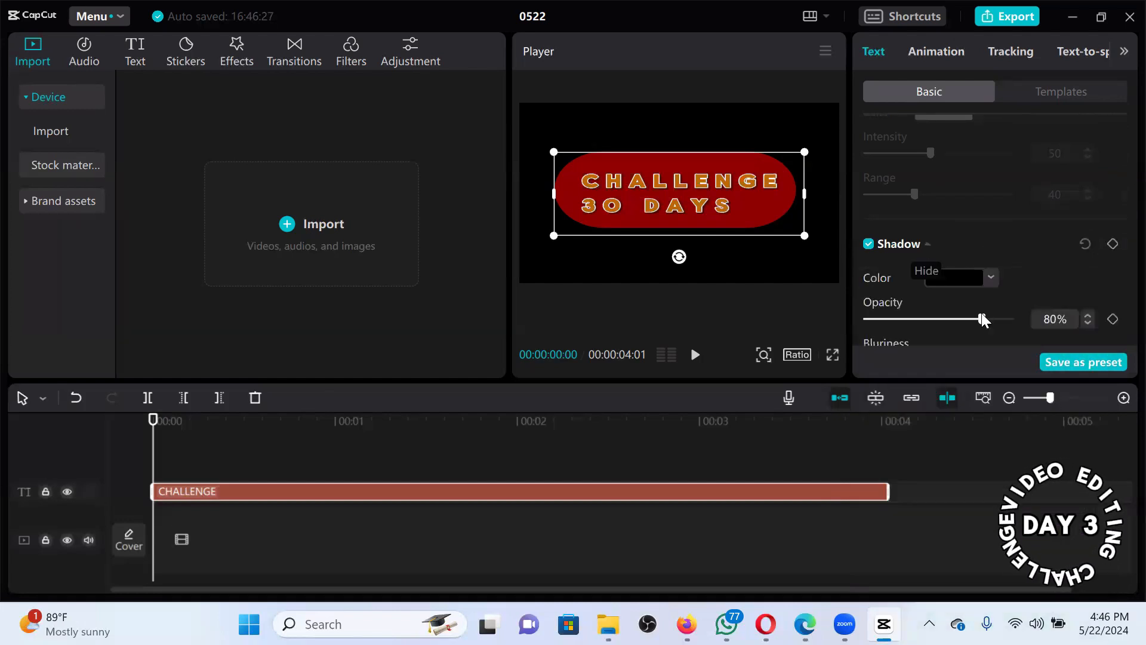
pyautogui.moveTo(982, 319); pyautogui.dragTo(1119, 296)
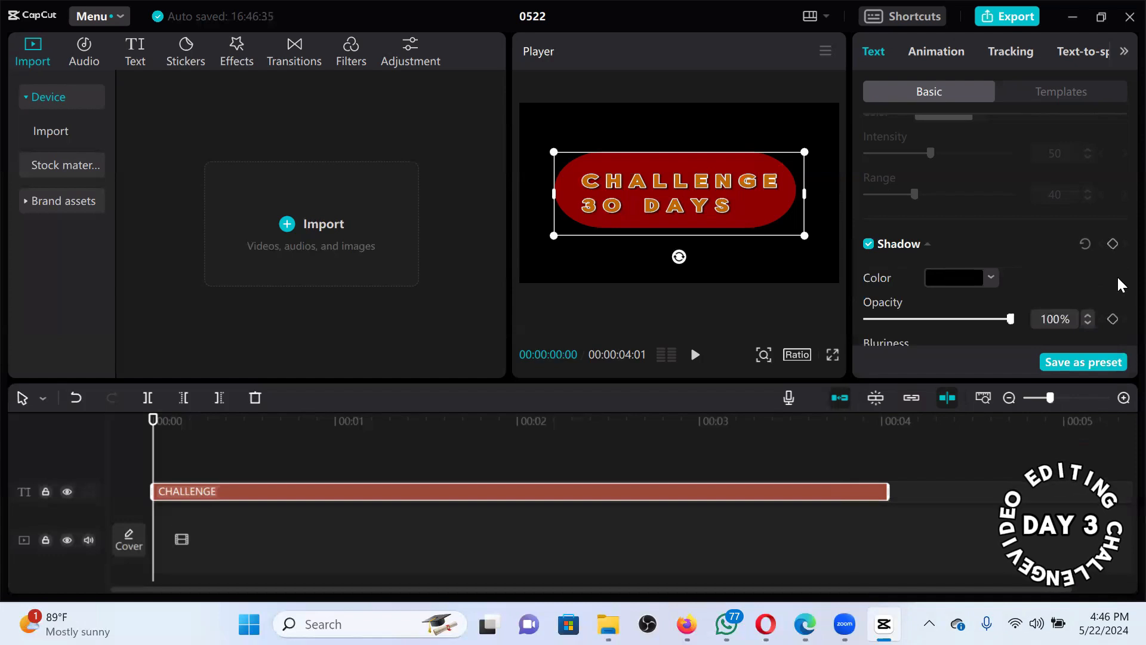
# Set the shadow distance to 21 and its blur to 58%.
pyautogui.scroll(-2, 1117, 305)
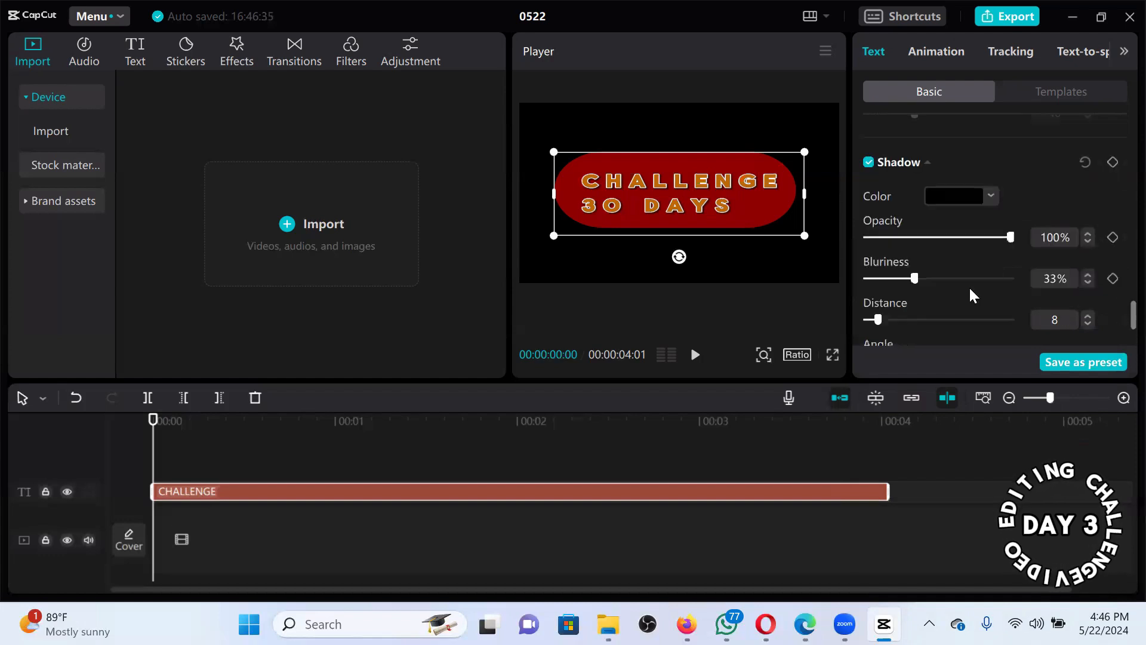
pyautogui.scroll(-1, 932, 299)
pyautogui.moveTo(880, 300); pyautogui.dragTo(900, 301)
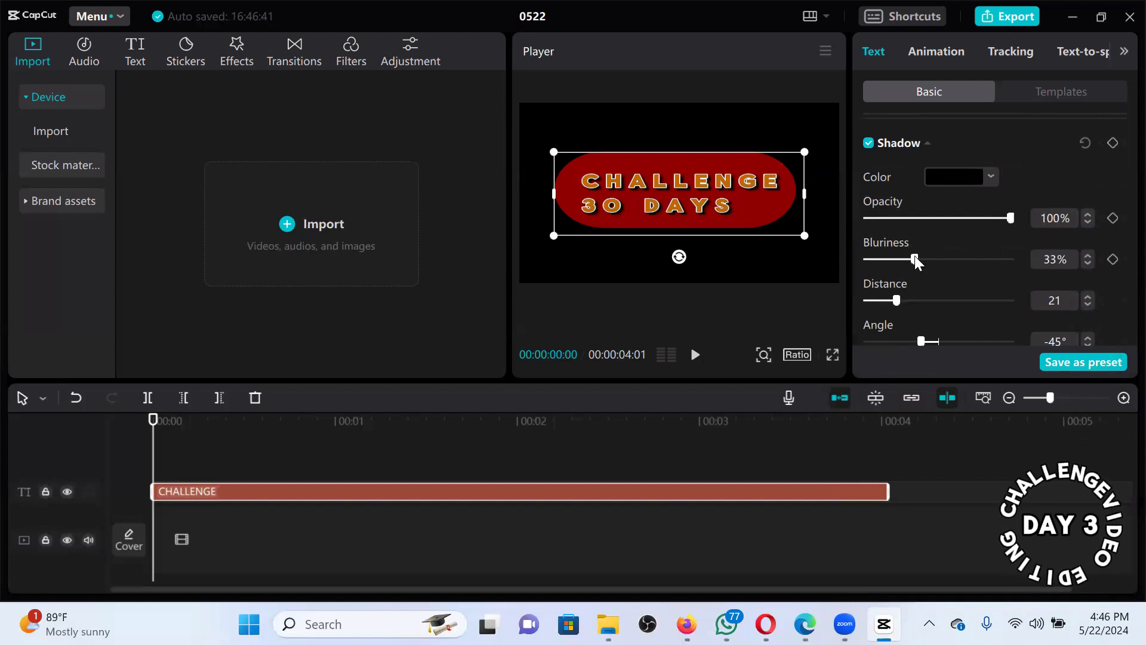
pyautogui.moveTo(986, 255); pyautogui.dragTo(764, 262)
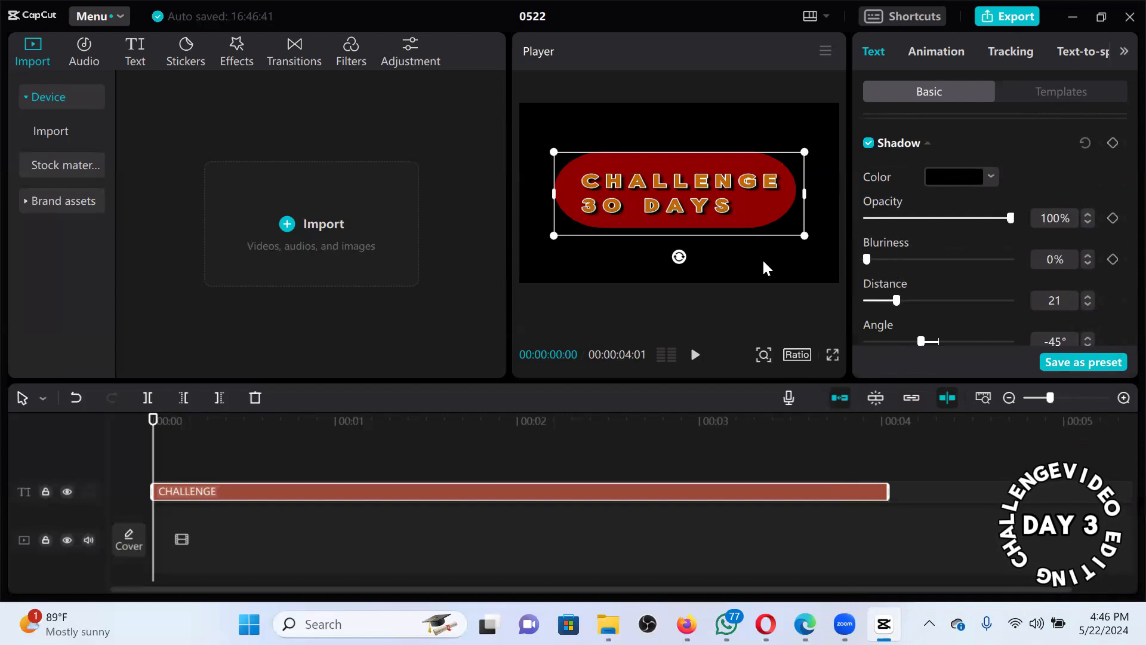
pyautogui.moveTo(902, 267); pyautogui.dragTo(951, 267)
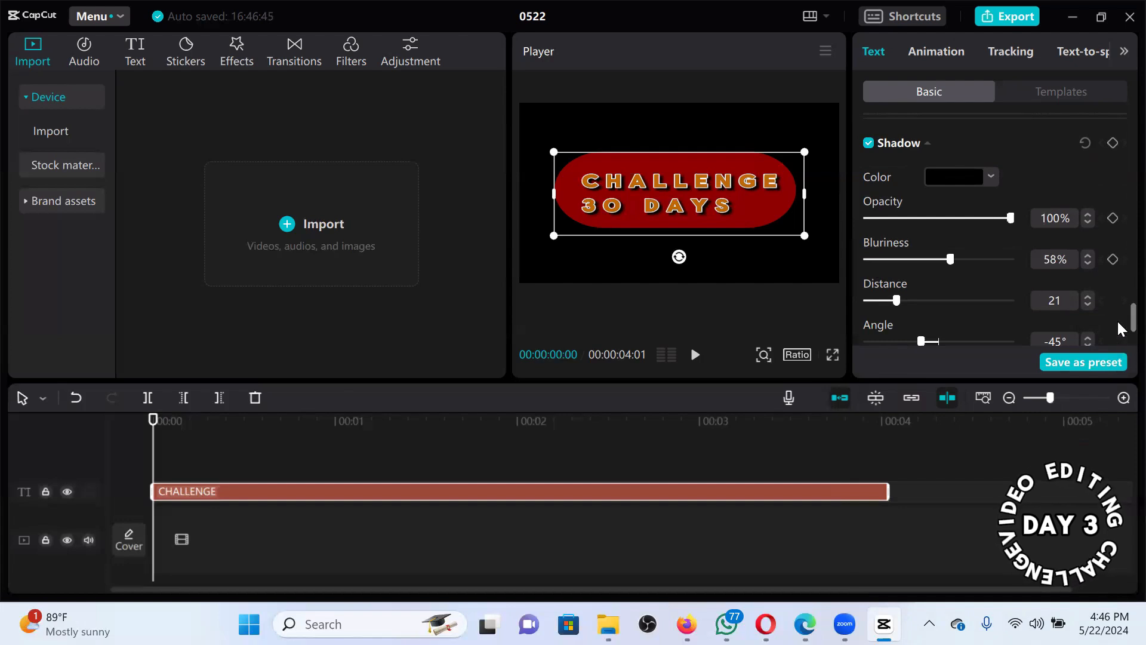
pyautogui.moveTo(1118, 322); pyautogui.dragTo(1117, 95)
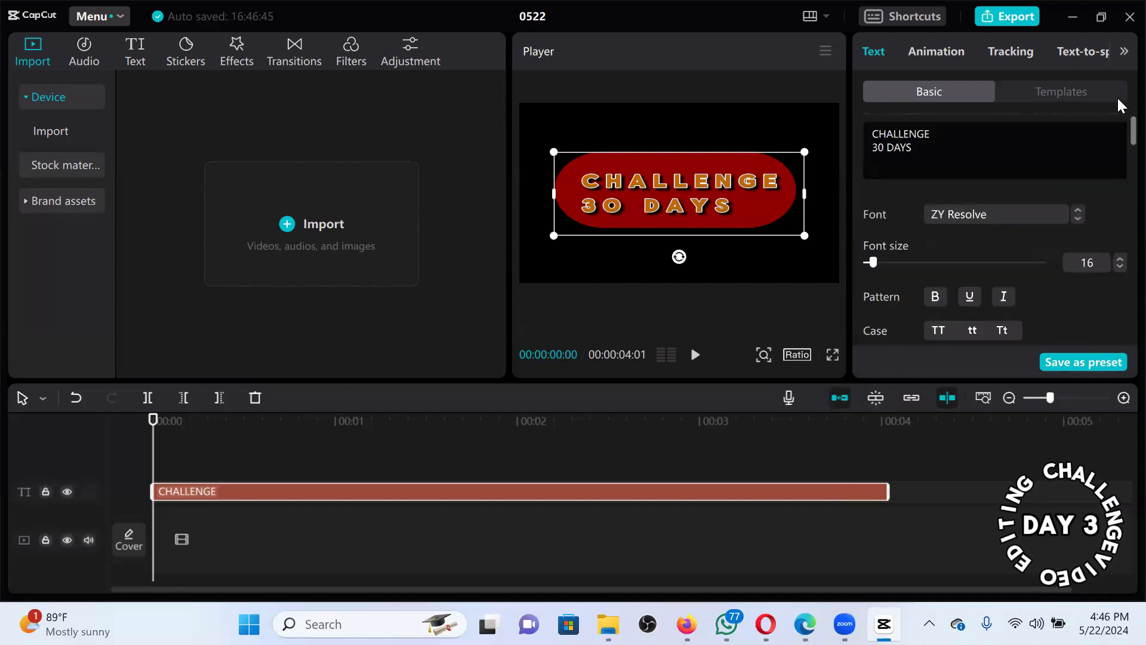
# Browse the Trending text templates for the CHALLENGE 30 DAYS title after glancing at Animation.
pyautogui.click(1050, 96)
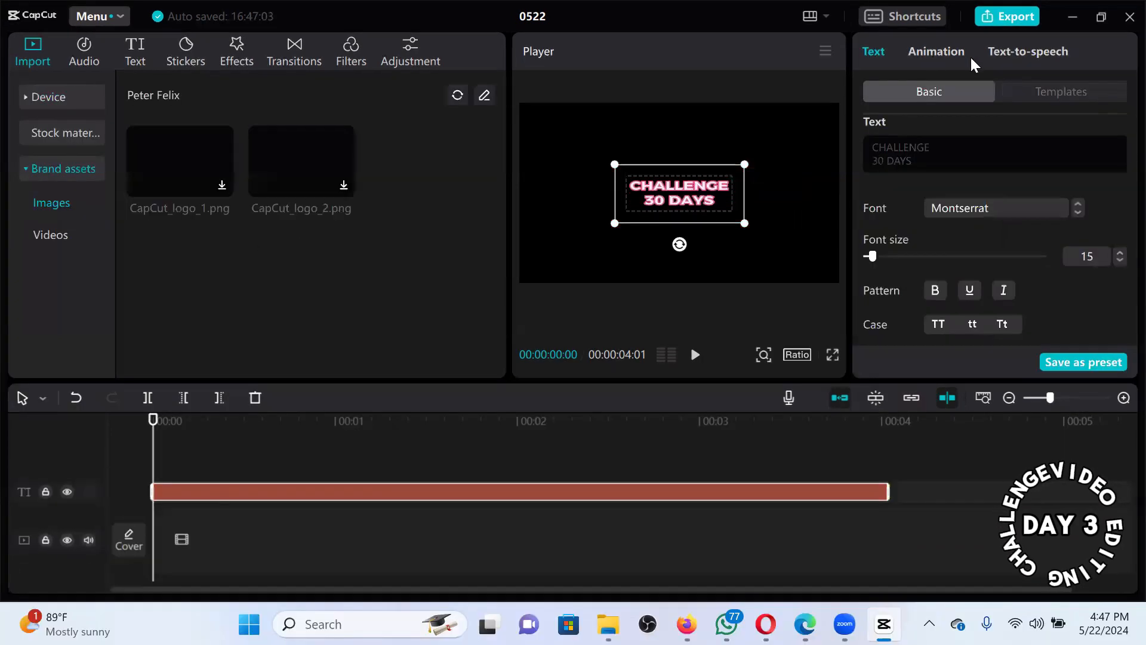
pyautogui.click(935, 48)
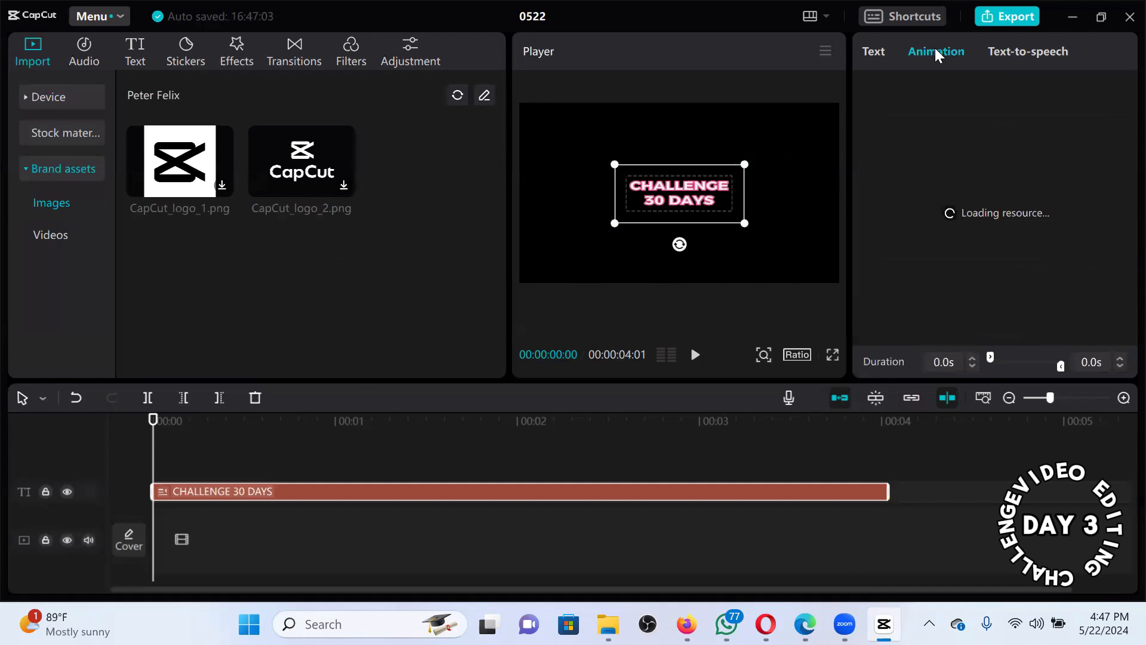
pyautogui.click(868, 51)
pyautogui.click(1066, 91)
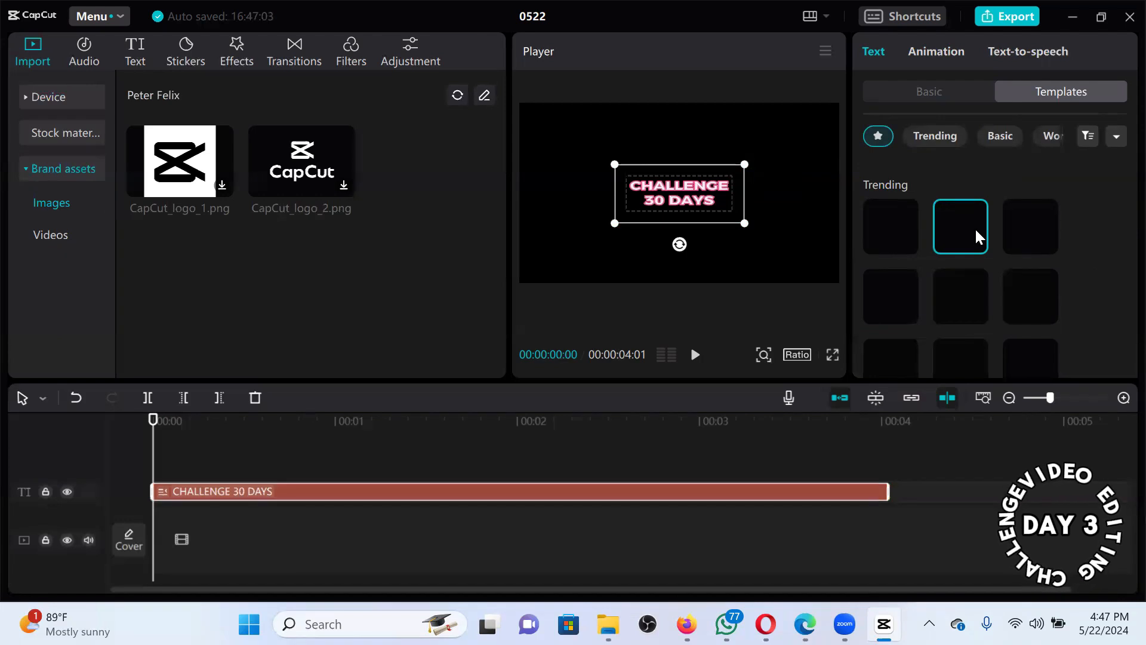
# Apply the dated Fri. Trending template, preview it, and drag the title to reposition it.
pyautogui.click(1021, 302)
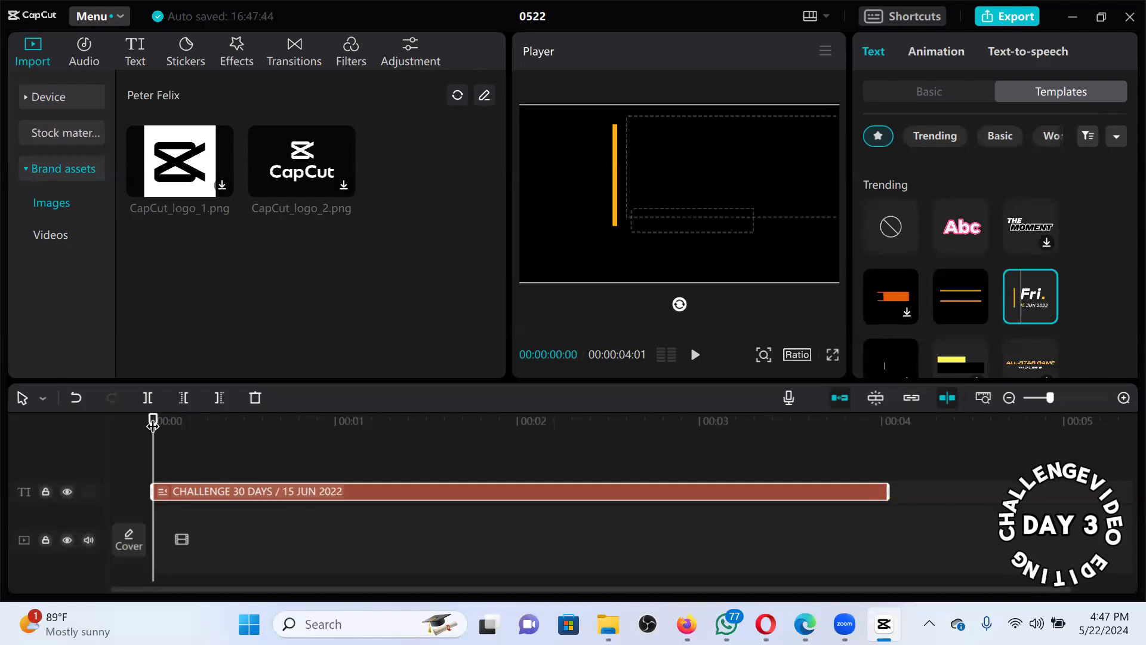
pyautogui.press('space')
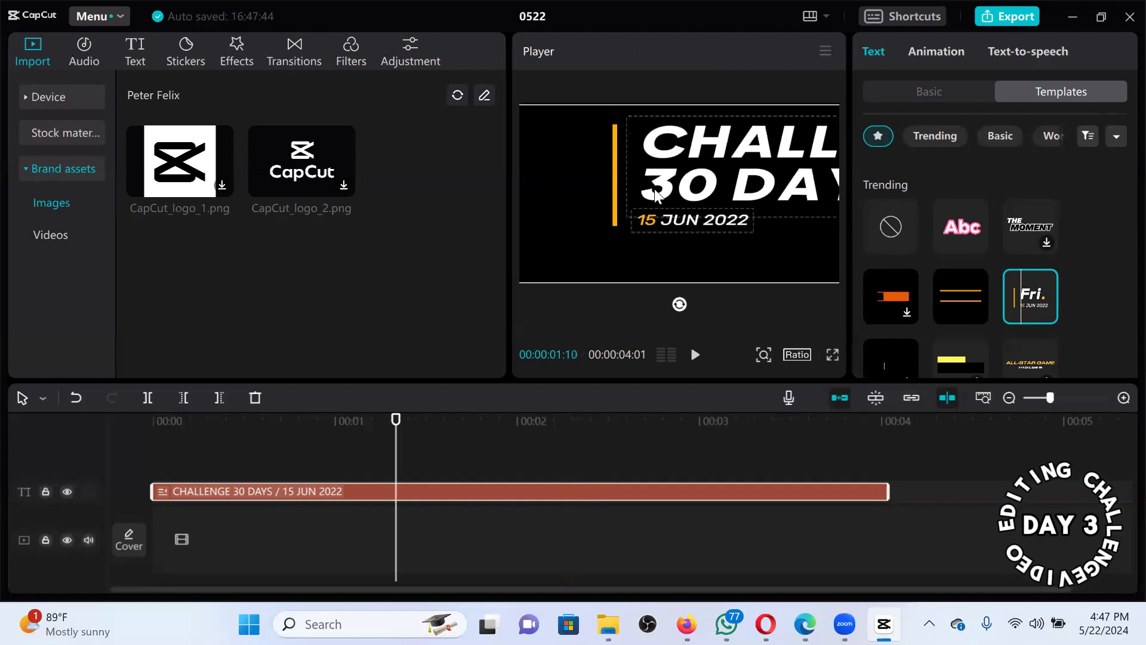
pyautogui.moveTo(655, 190); pyautogui.dragTo(603, 182)
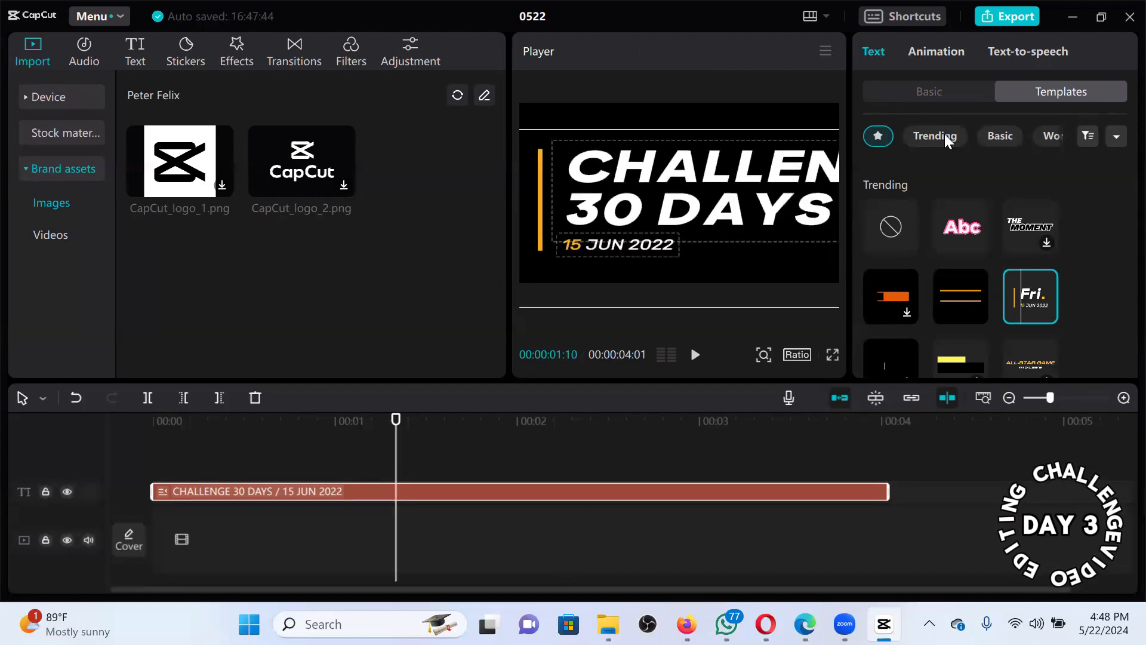
# Scale the templated title down to 40% in the Basic text settings.
pyautogui.click(919, 92)
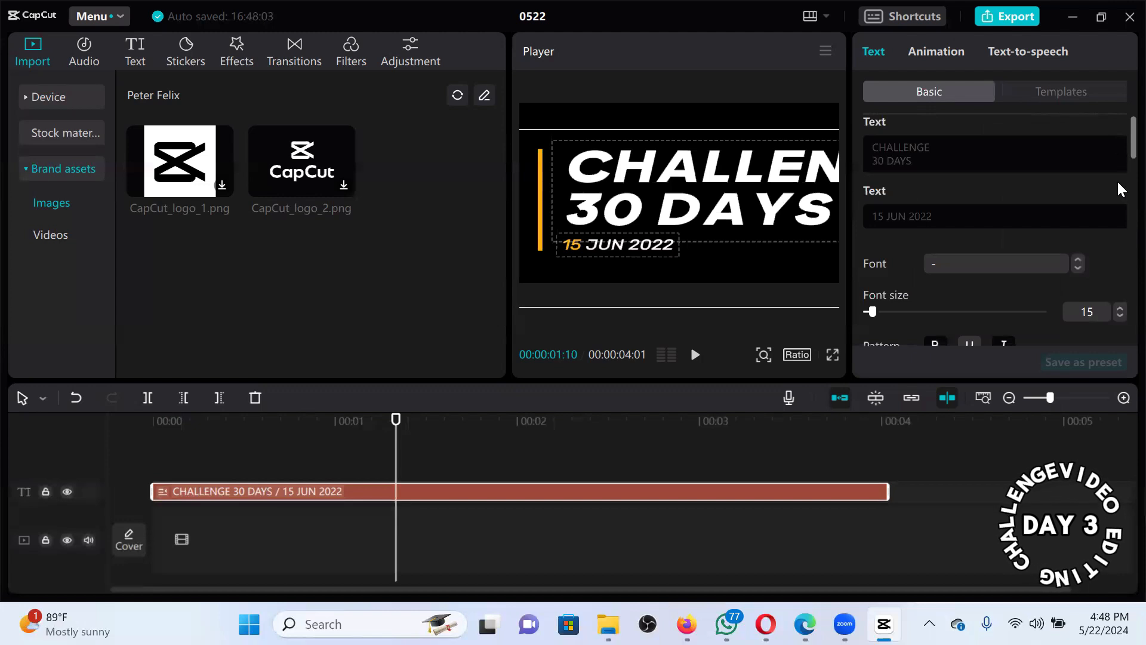
pyautogui.scroll(-5, 1117, 221)
pyautogui.scroll(-3, 1117, 223)
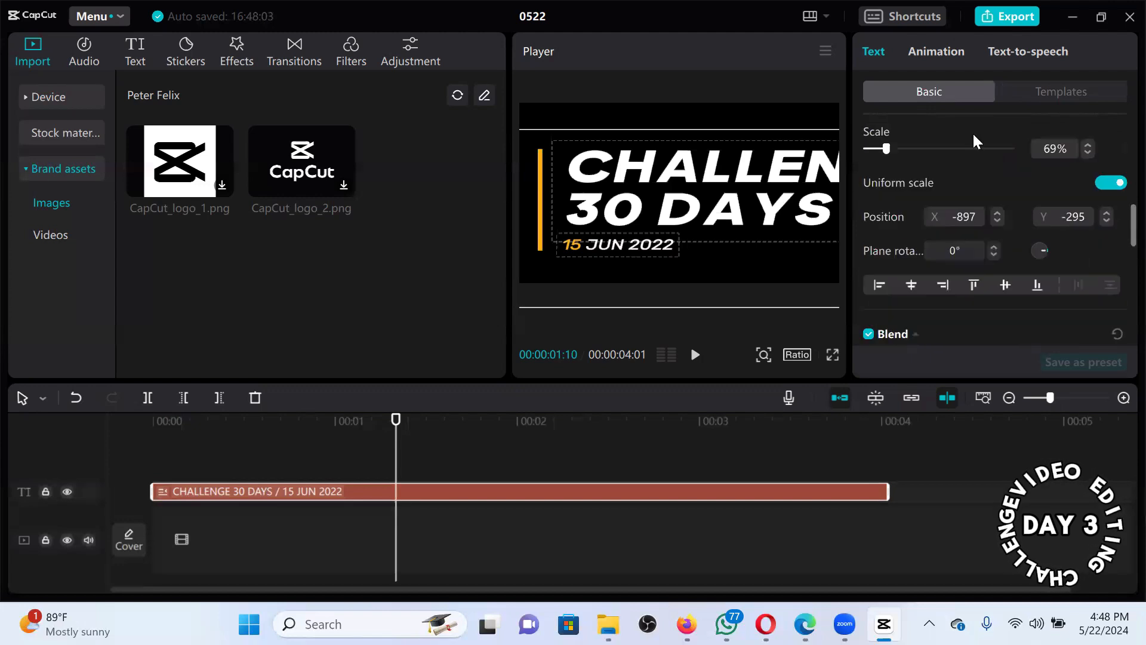
pyautogui.moveTo(886, 149); pyautogui.dragTo(879, 150)
pyautogui.click(878, 150)
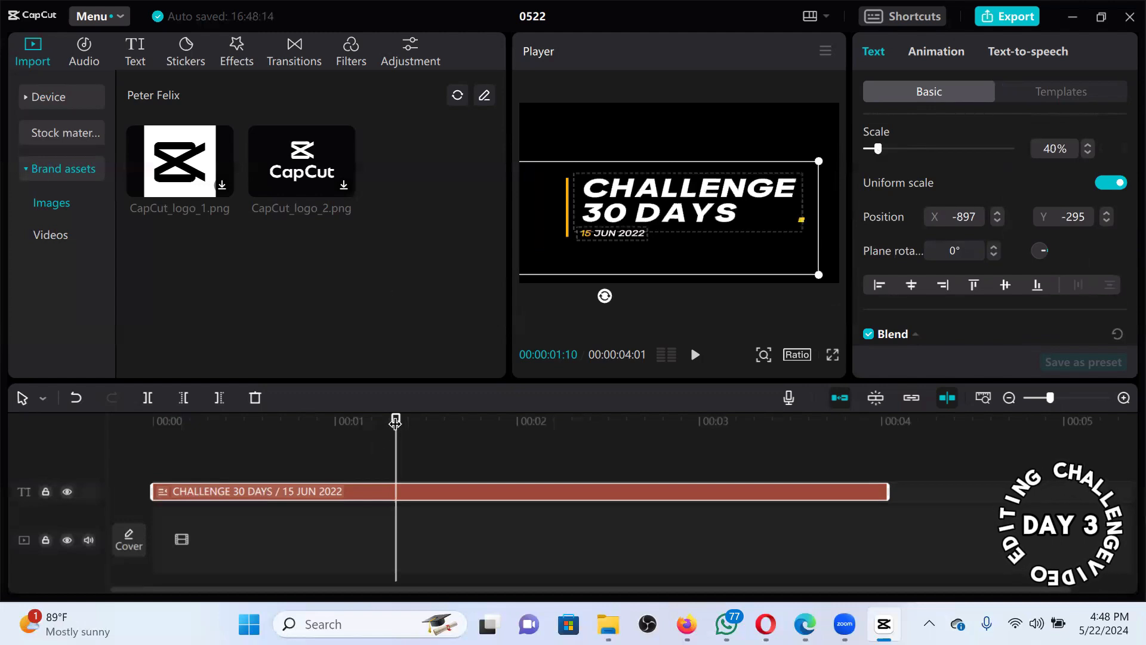
# Replay the resized title from the clip start, then show the In animation presets.
pyautogui.click(141, 429)
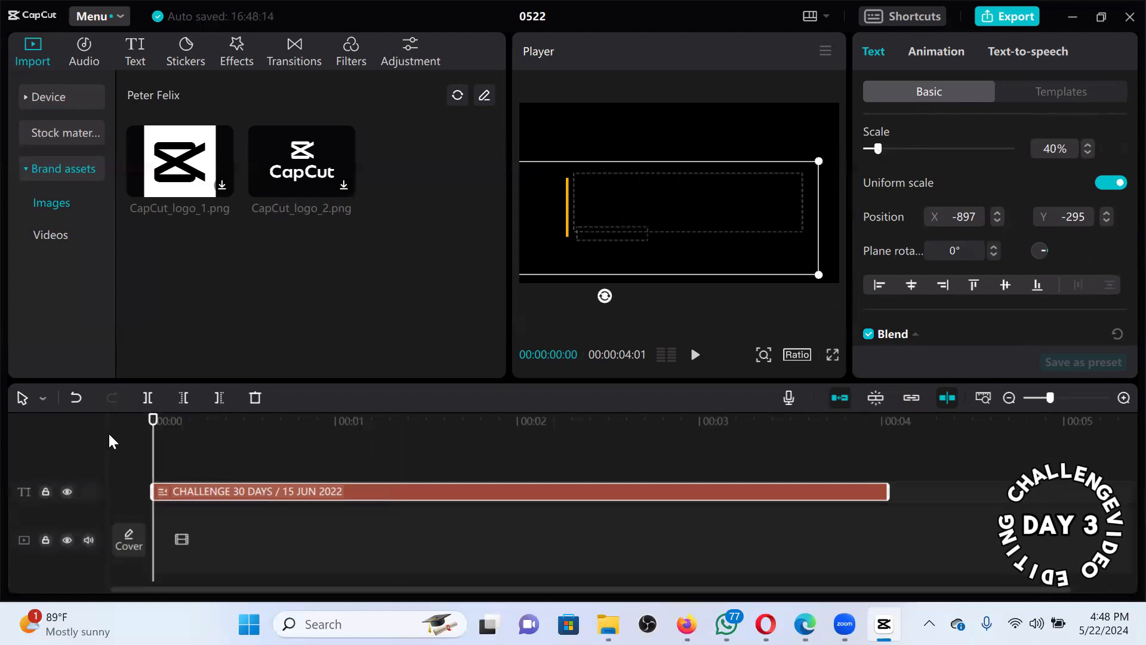
pyautogui.press('space')
pyautogui.press('space')
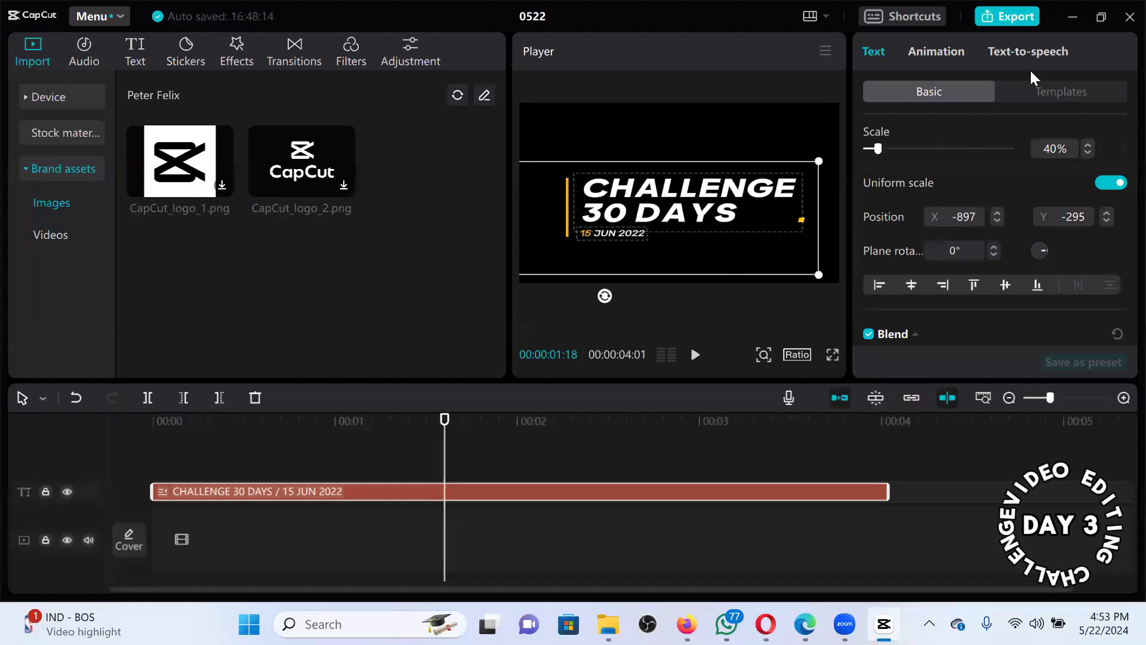
pyautogui.click(936, 53)
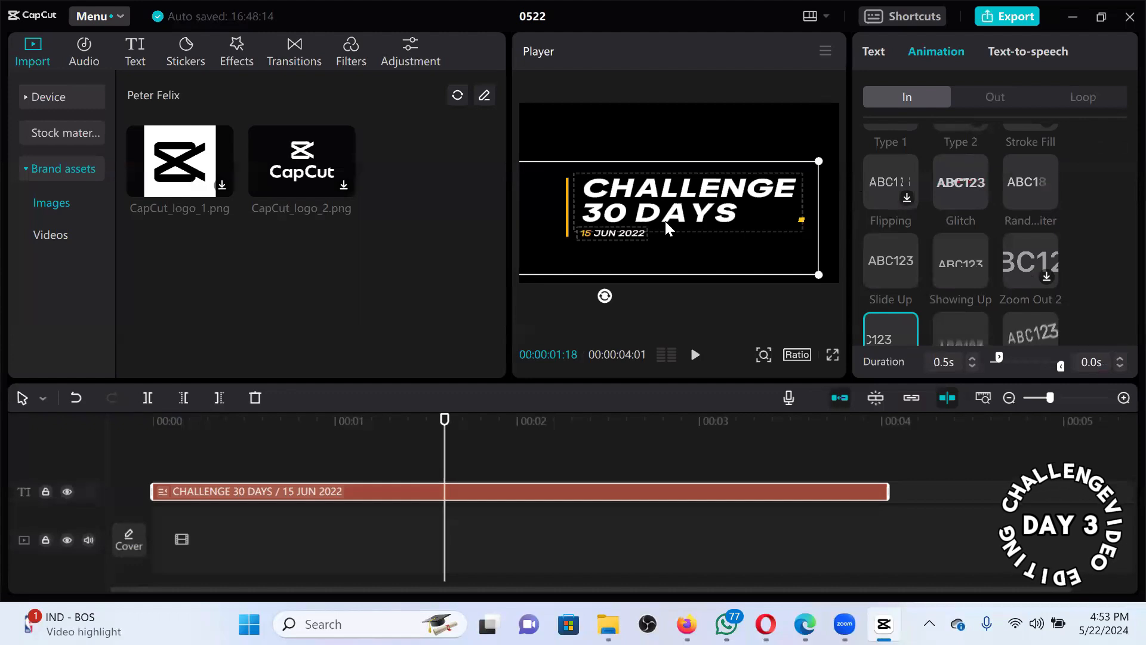
# Delete the dated title clip and add a 3-second Default text clip.
pyautogui.press('Delete')
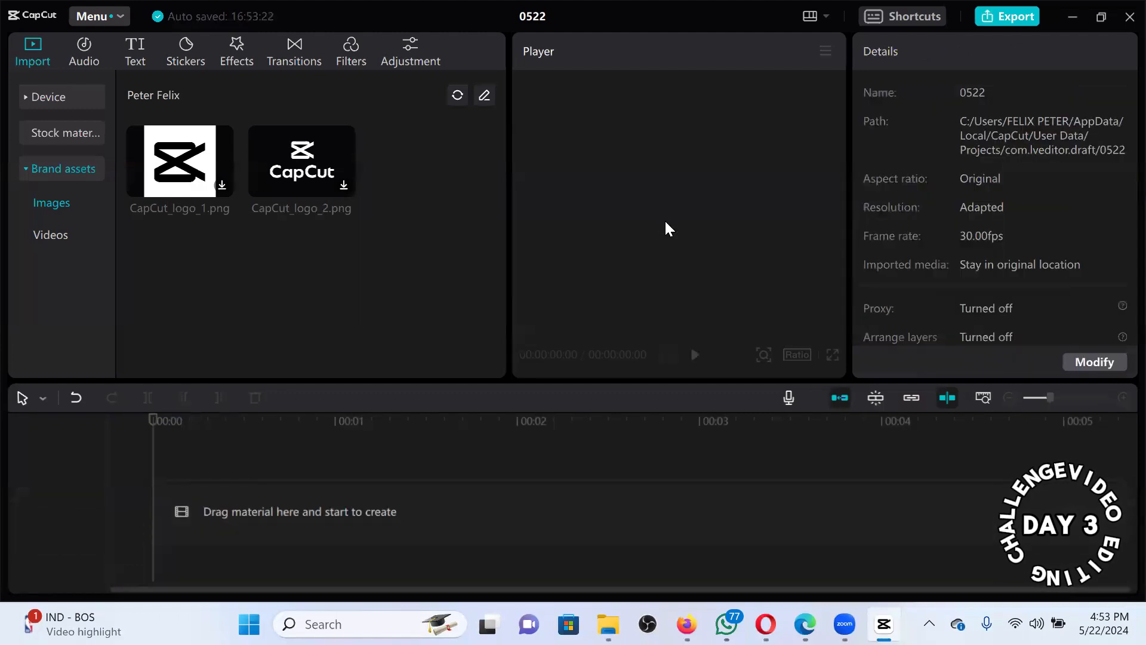
pyautogui.click(135, 54)
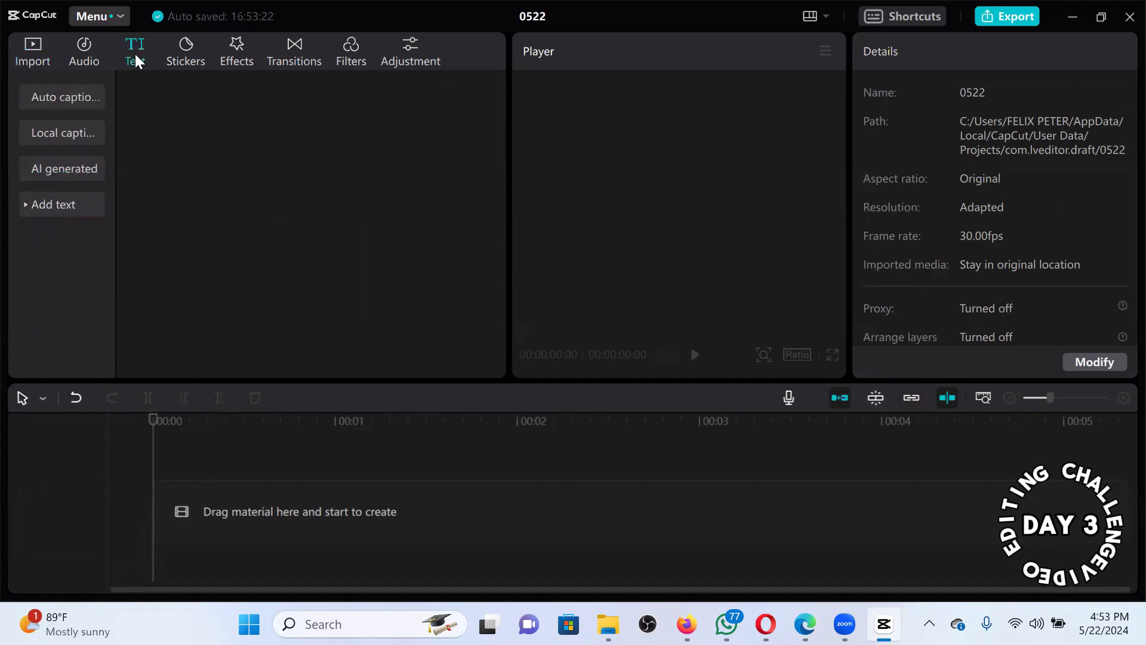
pyautogui.moveTo(171, 220)
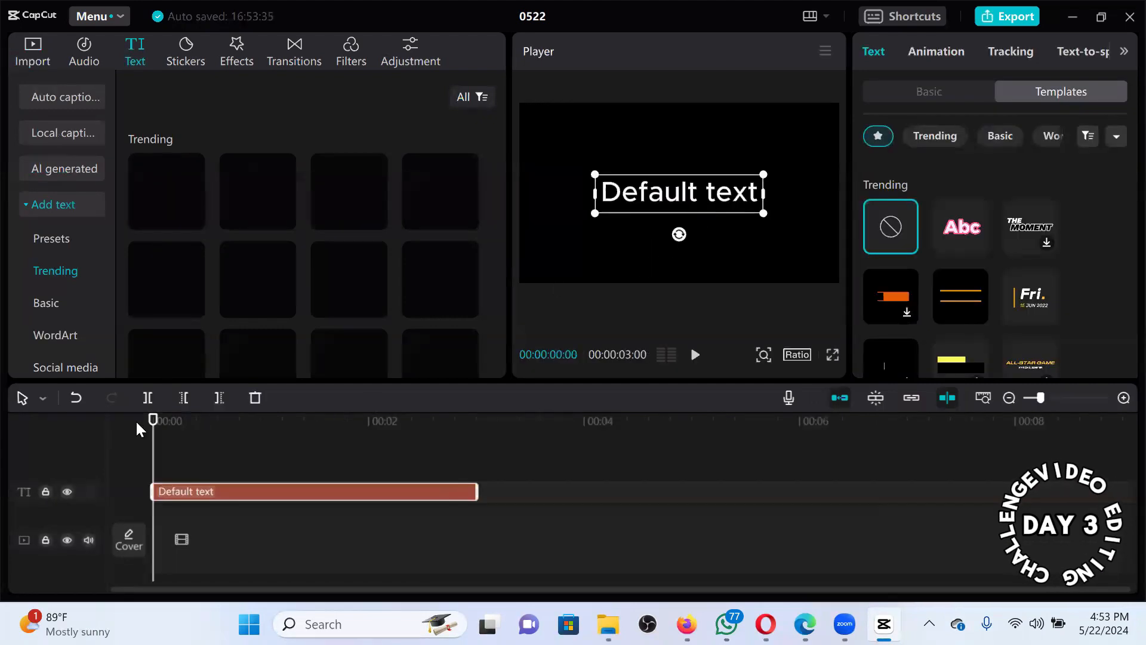
# Apply the Typewriter In animation and lengthen its duration to 2.6s.
pyautogui.click(944, 54)
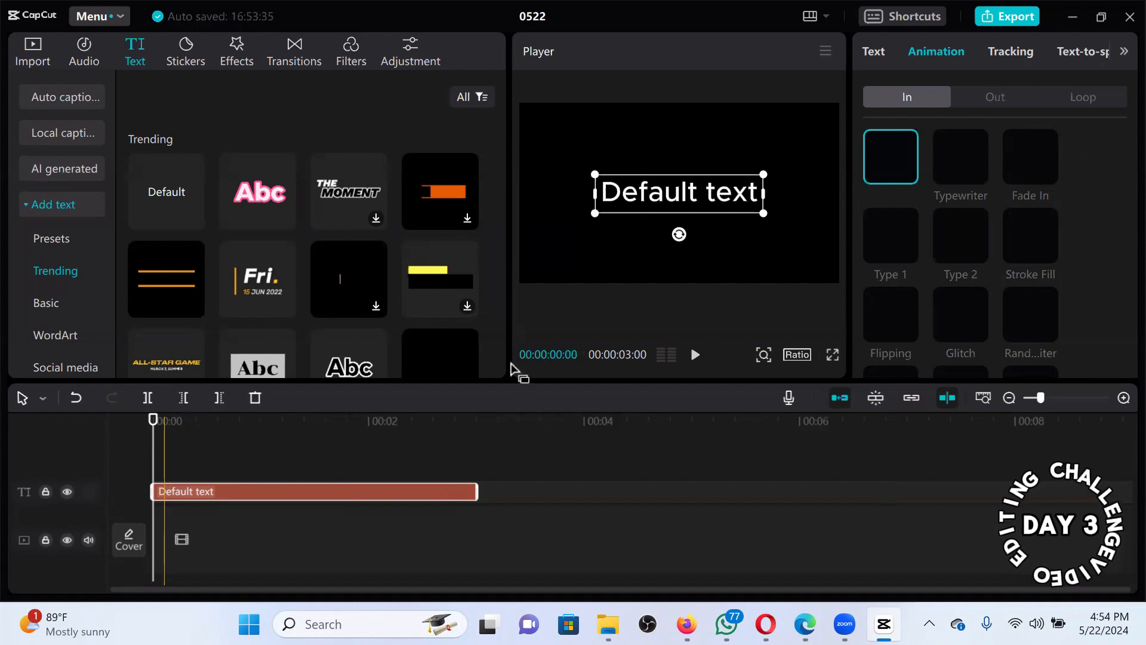
pyautogui.click(958, 164)
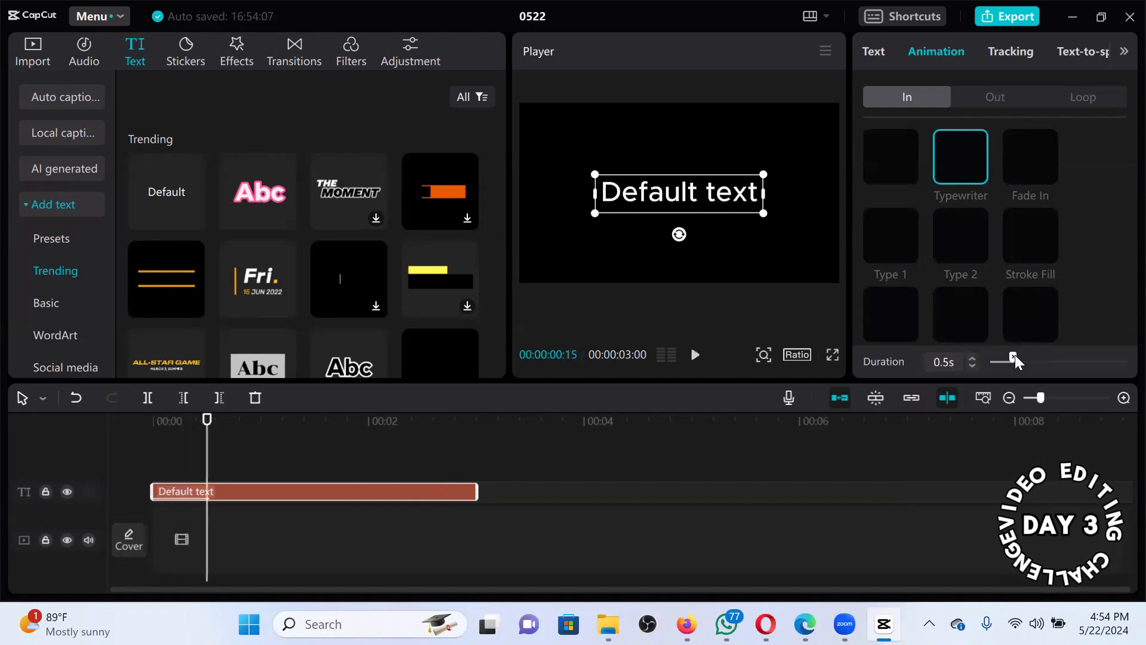
pyautogui.click(1048, 357)
pyautogui.click(1078, 359)
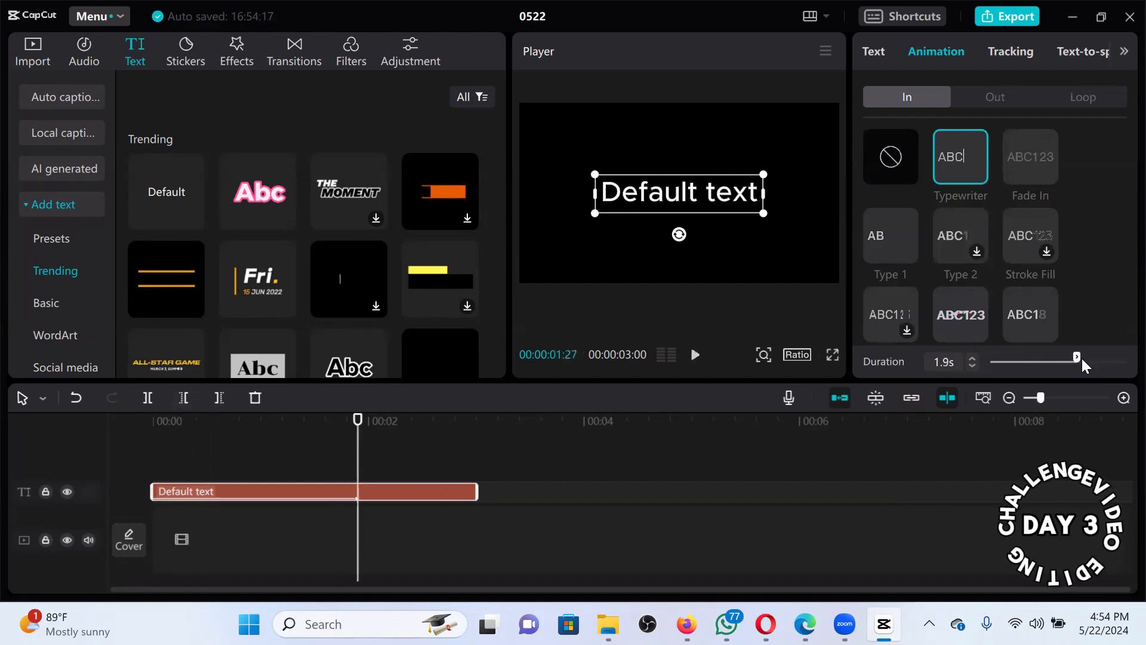
pyautogui.click(1109, 358)
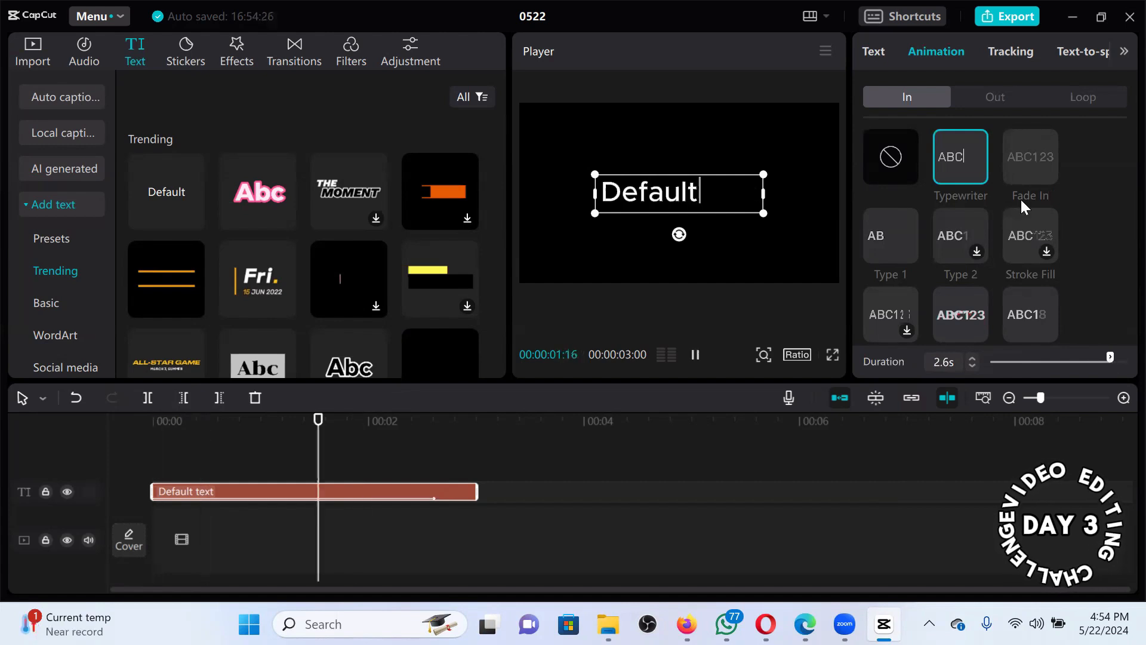
# Try Fade In and Type 1, then settle on Stroke Fill and rewind to the start.
pyautogui.click(1014, 171)
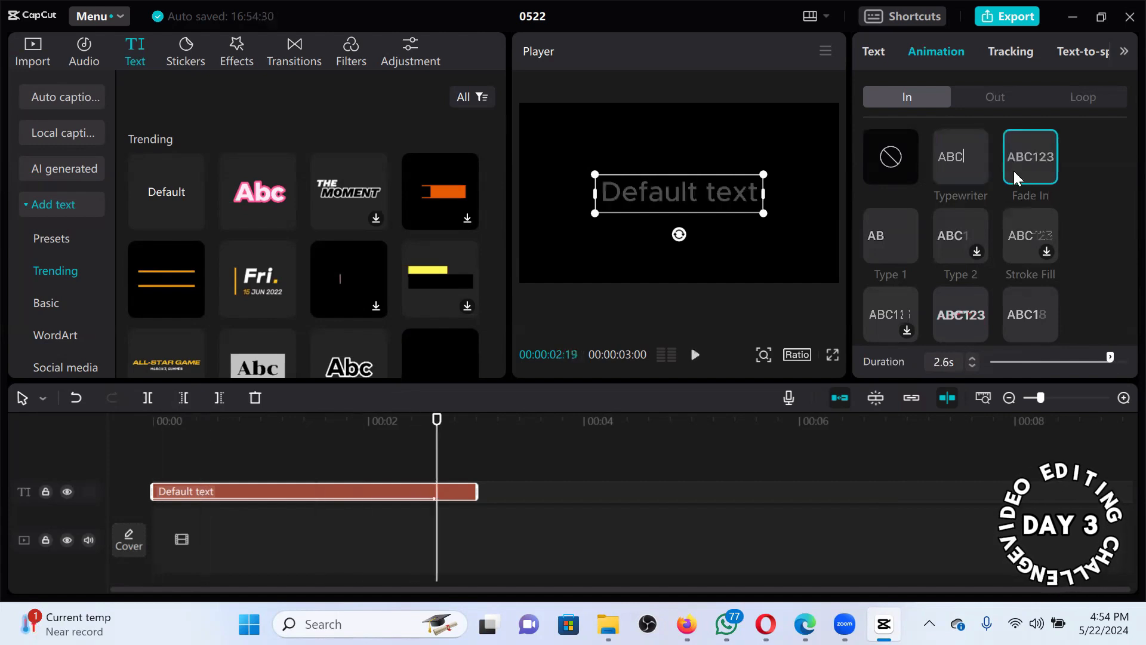
pyautogui.click(900, 238)
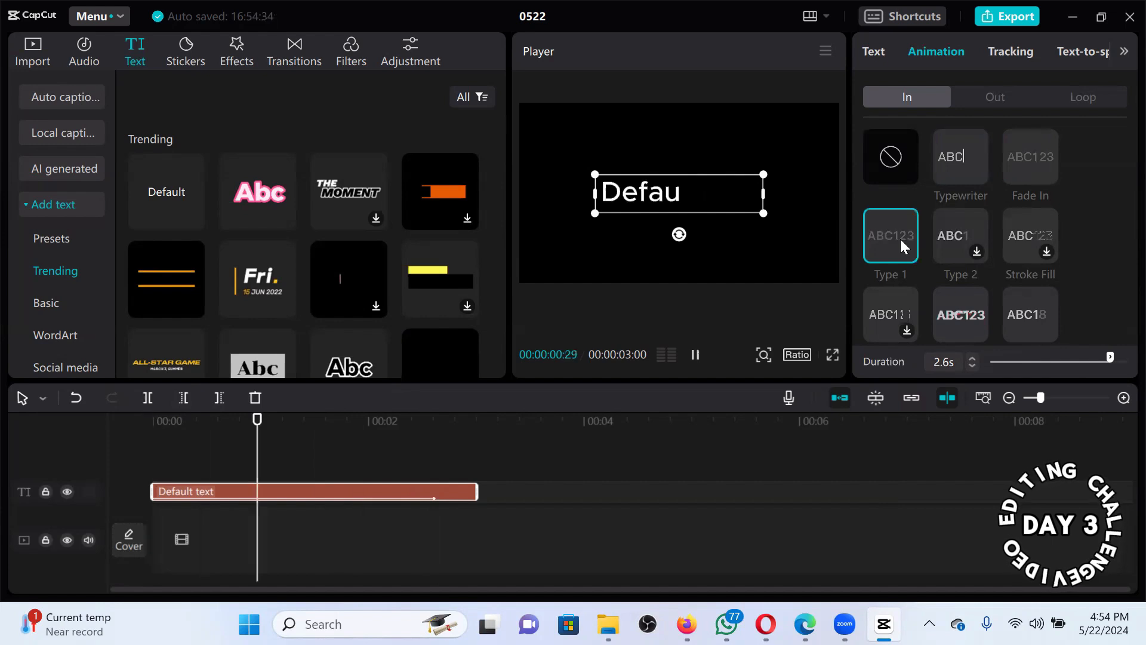
pyautogui.click(1046, 247)
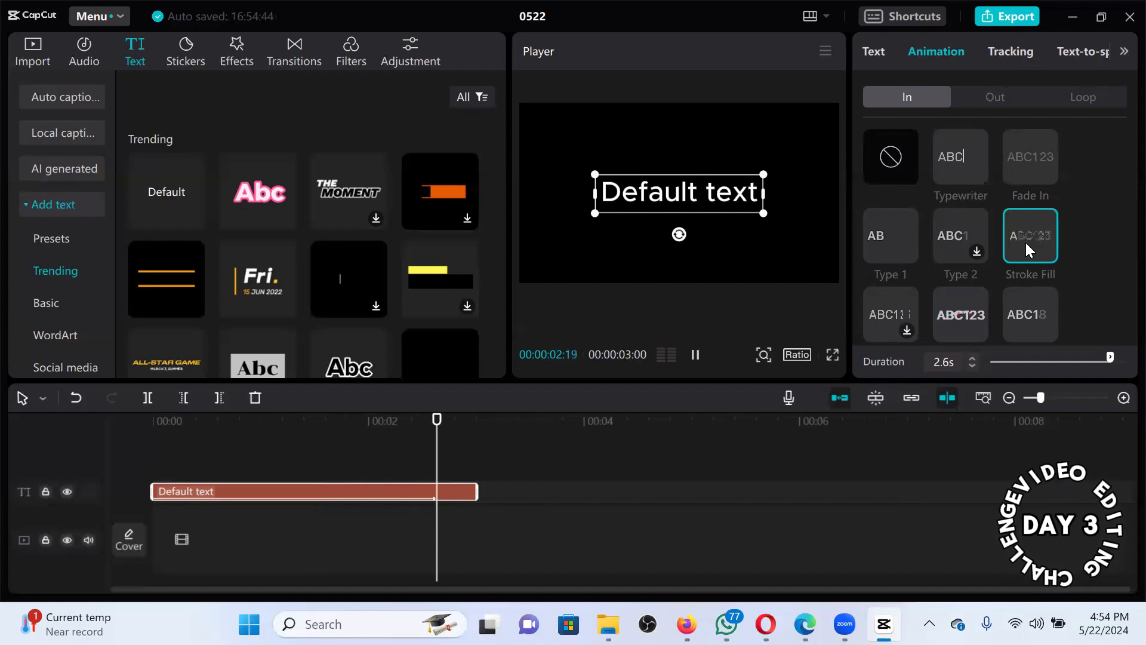
pyautogui.click(333, 430)
pyautogui.click(132, 448)
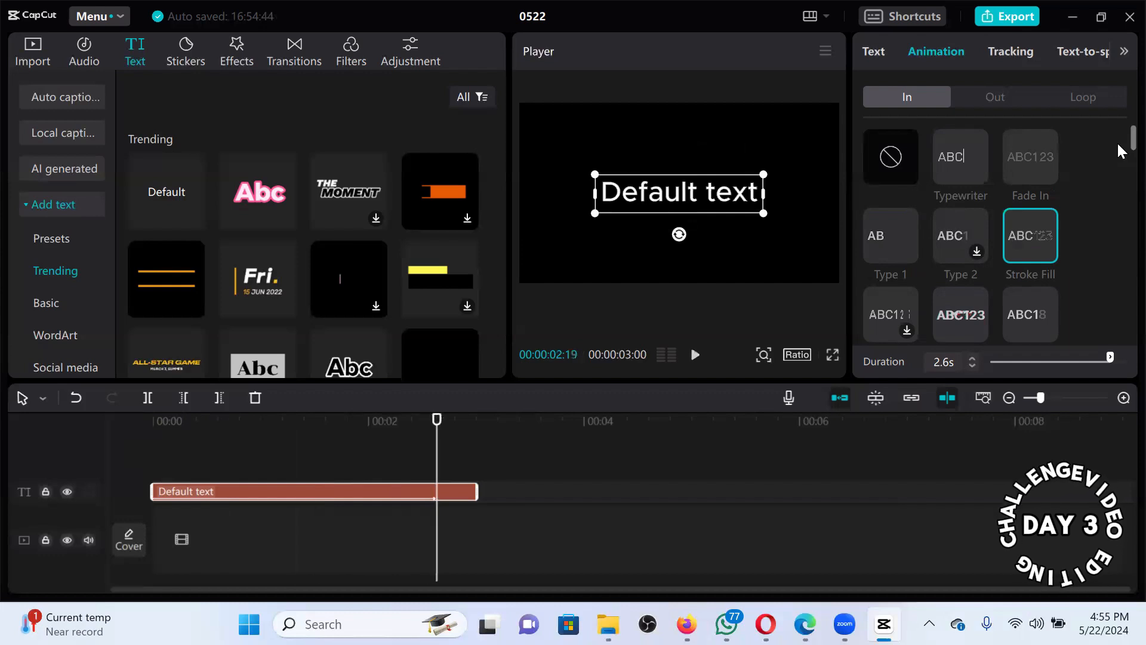
# Preview Showing Up, then apply the Glitch In animation shortened to 0.8s.
pyautogui.scroll(-3, 1116, 170)
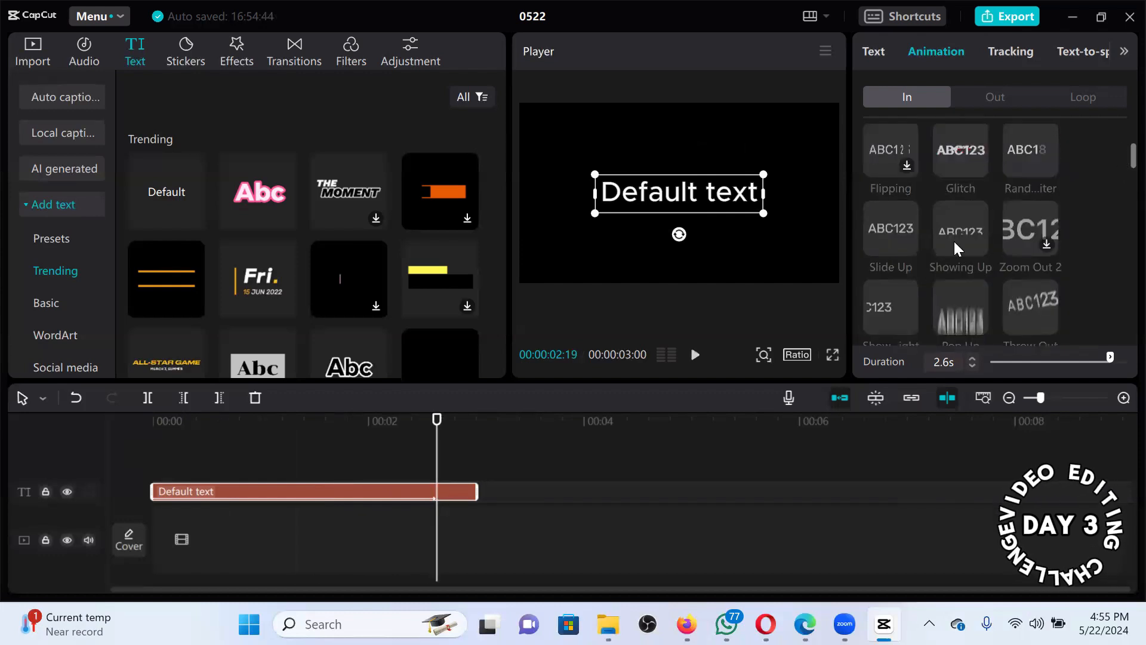
pyautogui.click(955, 241)
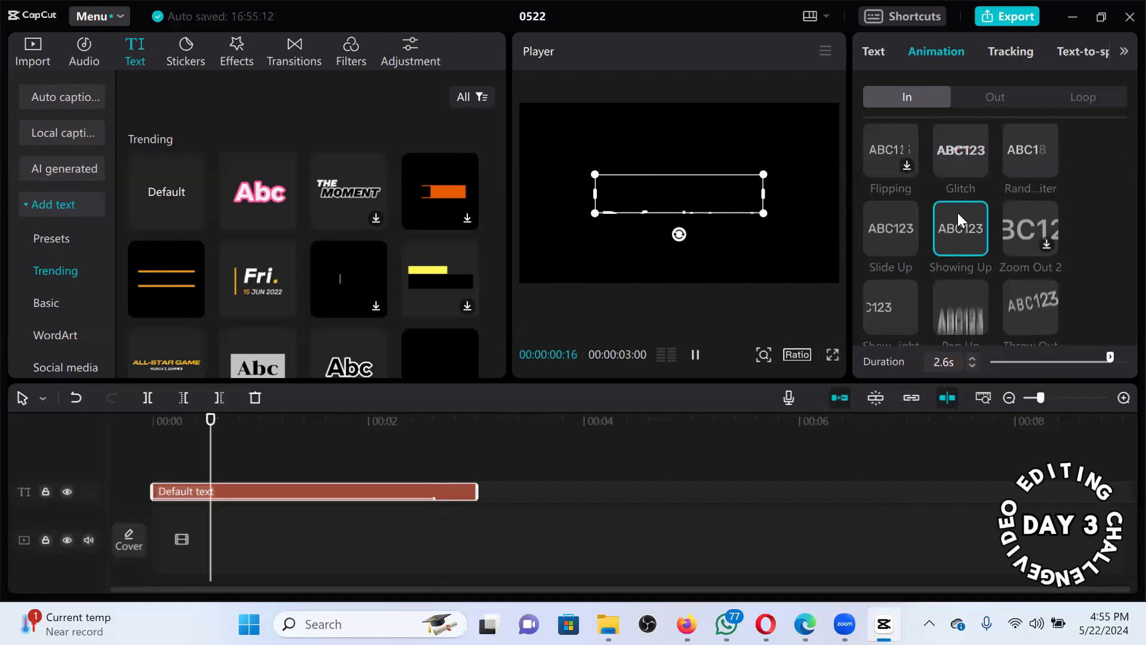
pyautogui.click(954, 164)
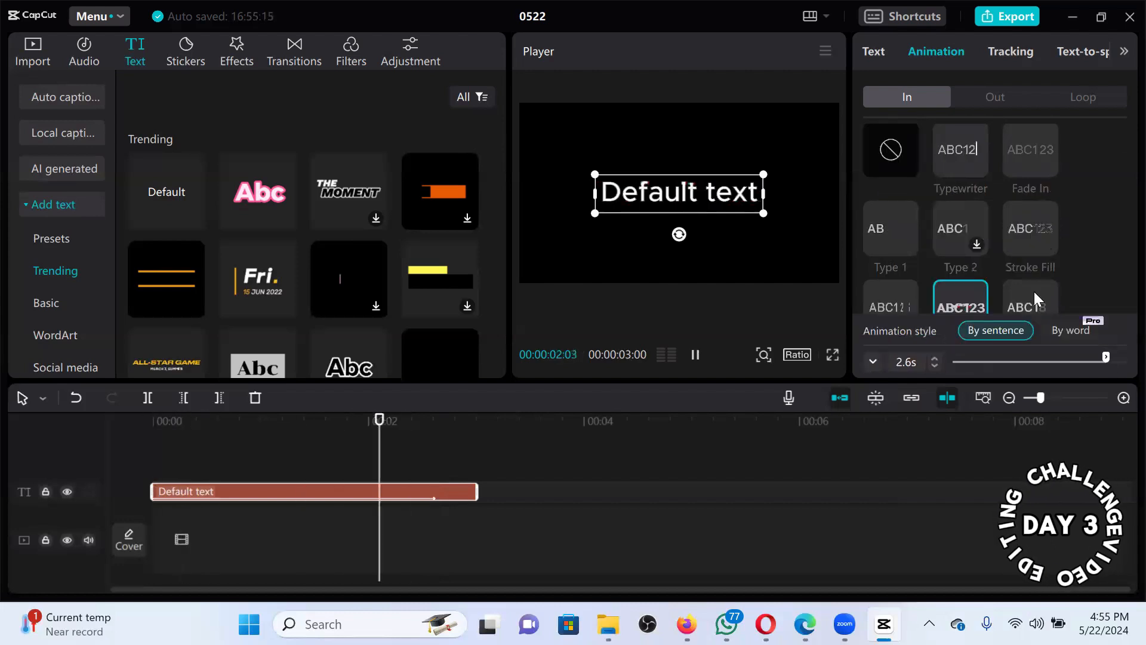
pyautogui.click(1002, 357)
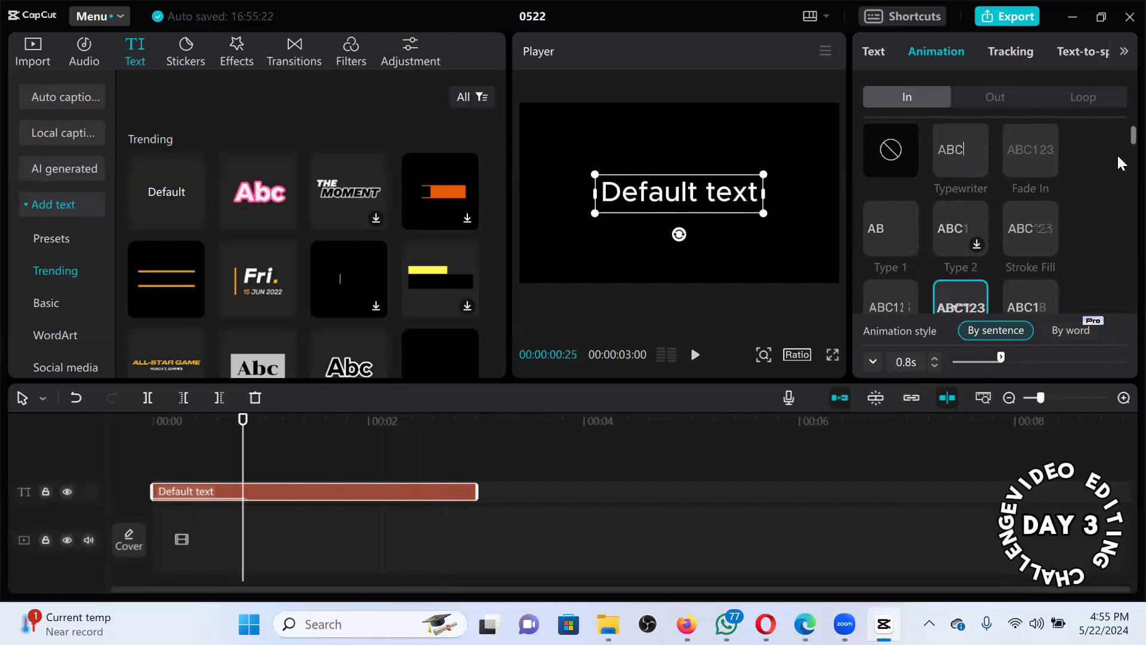
# Try Pop Up and Throw Out, then switch the In animation to Showing Up.
pyautogui.scroll(-5, 1117, 153)
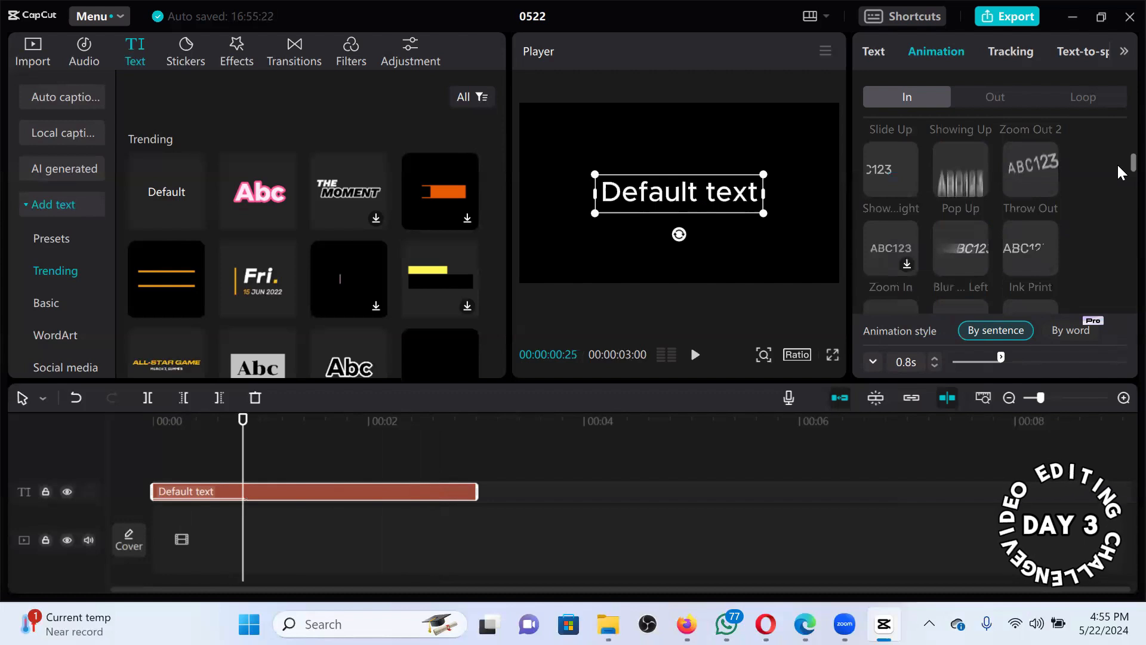
pyautogui.scroll(-1, 1118, 166)
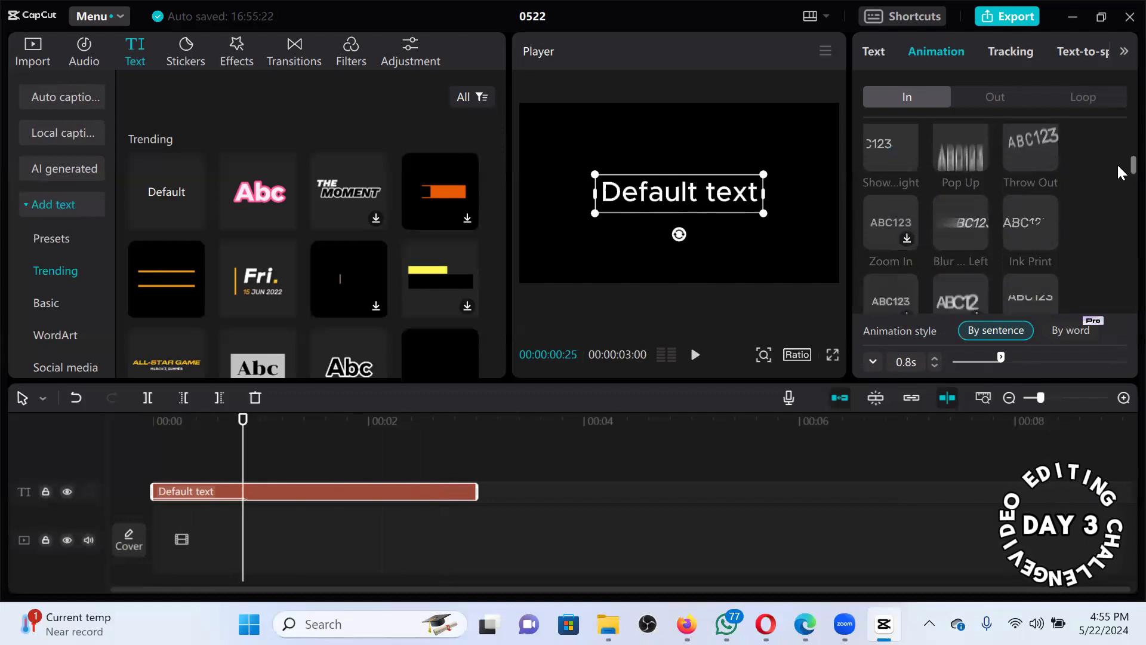
pyautogui.click(961, 159)
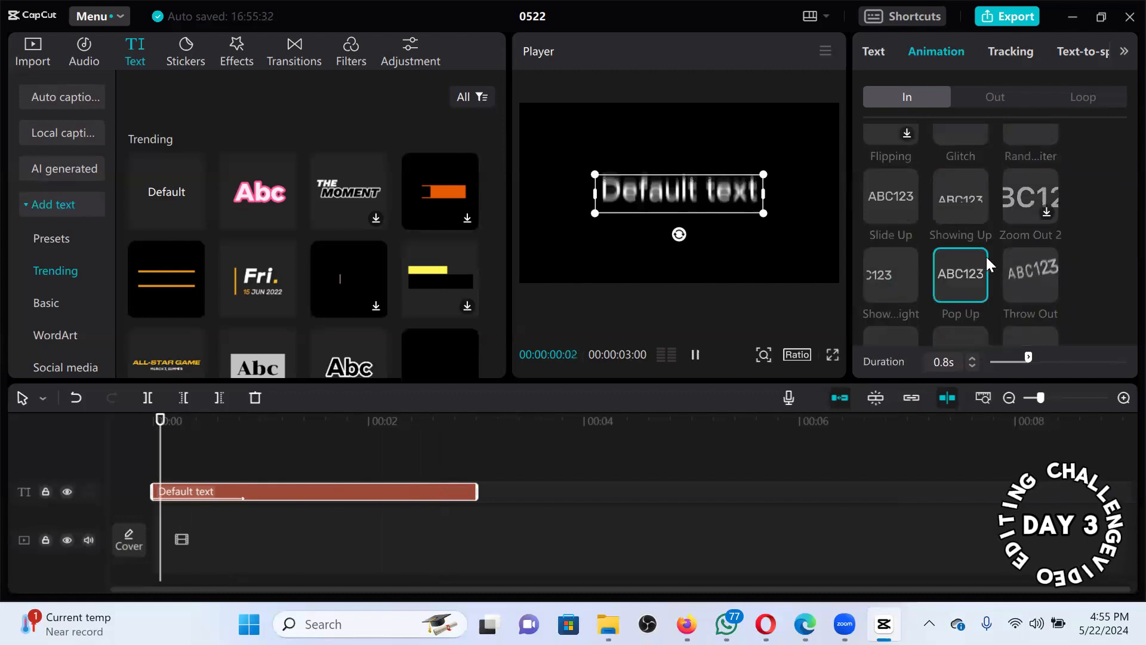
pyautogui.click(1027, 275)
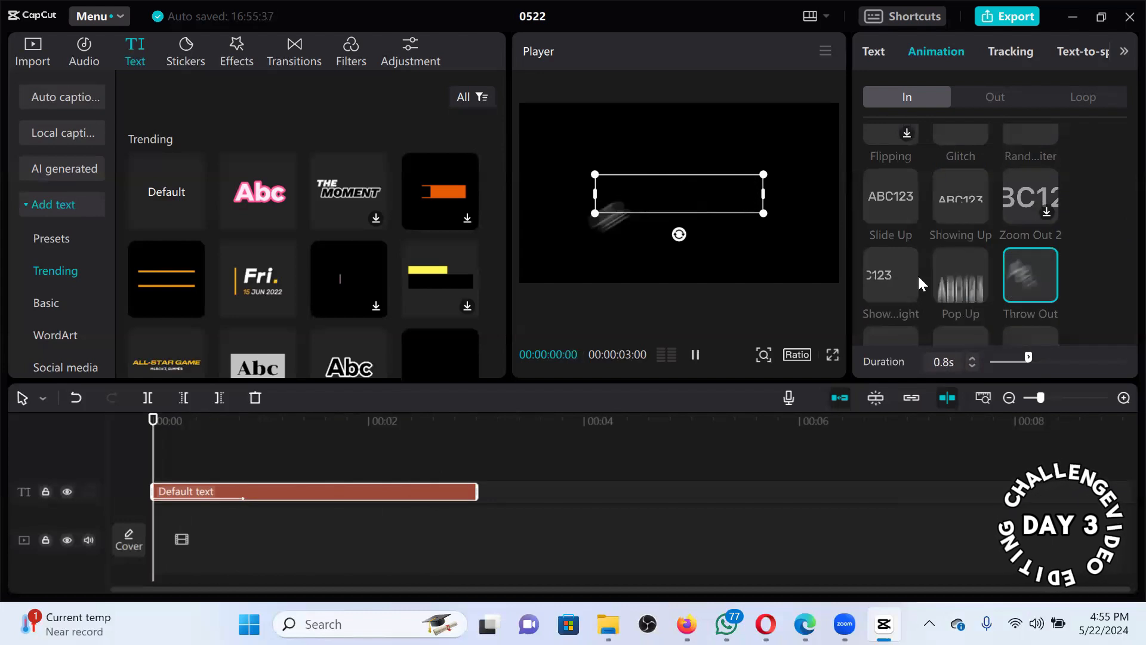
pyautogui.click(962, 211)
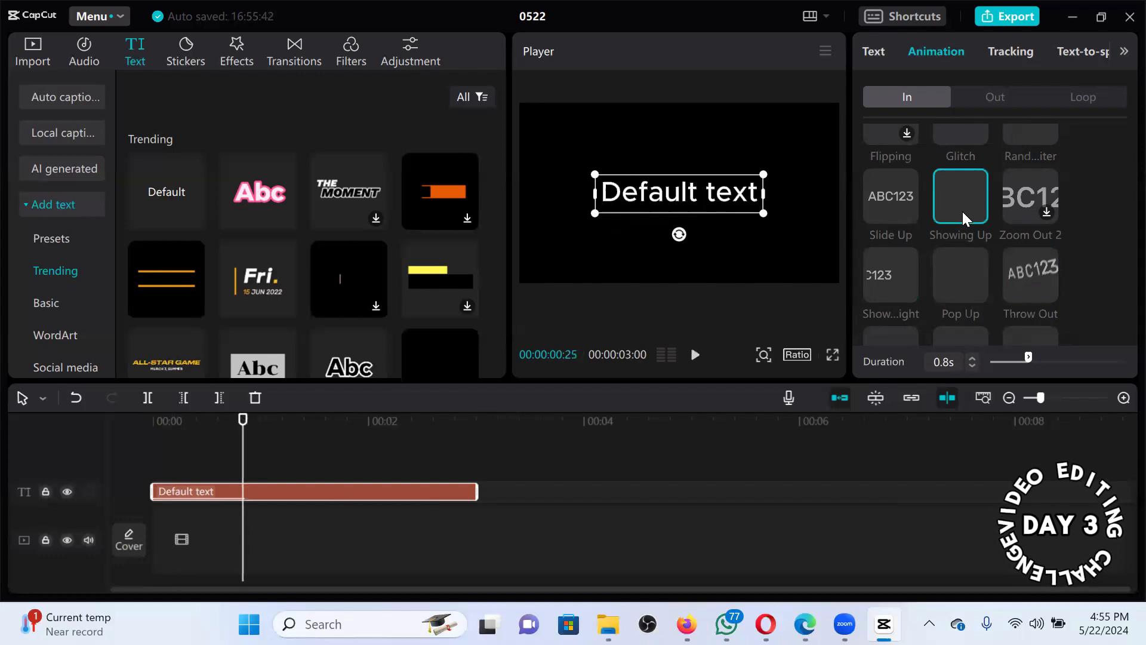
# Try Glitch and Fade Out as Out animations, then apply the chroma-style preset.
pyautogui.click(997, 98)
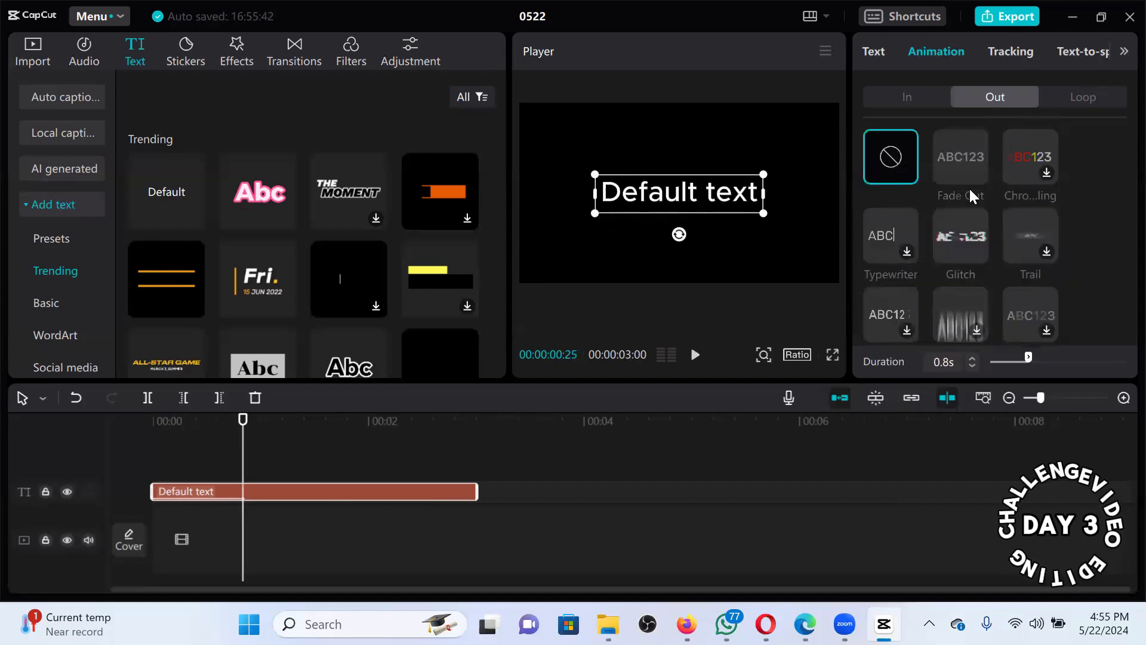
pyautogui.click(964, 230)
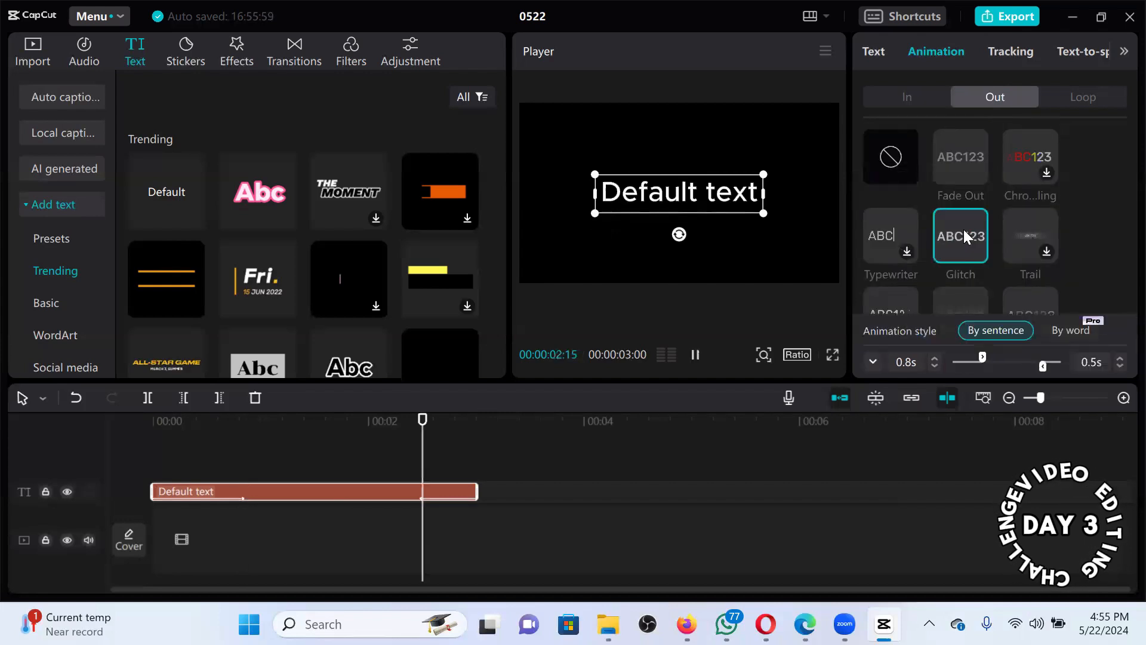
pyautogui.click(959, 167)
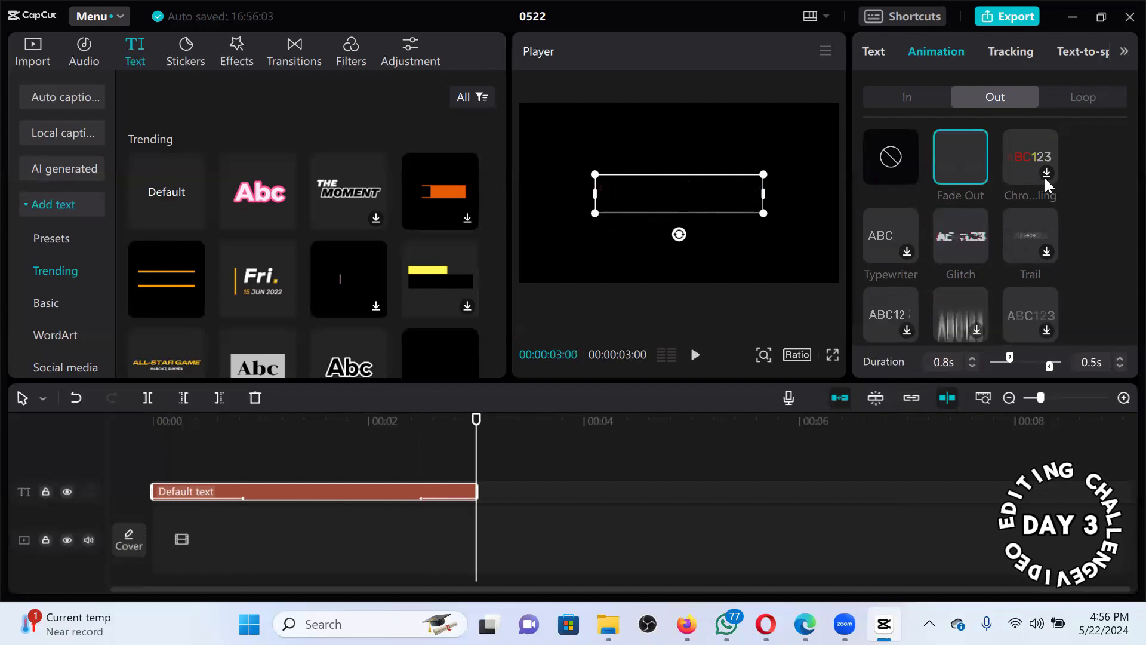
pyautogui.click(1034, 164)
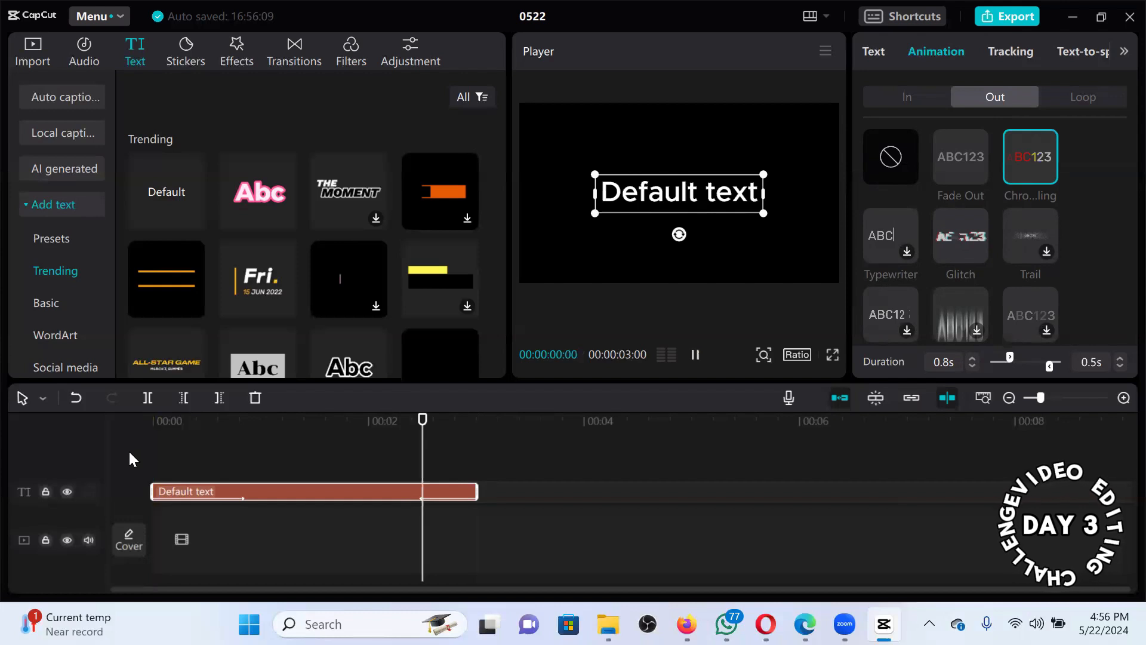
# Replay the Out animation from the clip start, then show the Loop presets.
pyautogui.moveTo(424, 424); pyautogui.dragTo(137, 449)
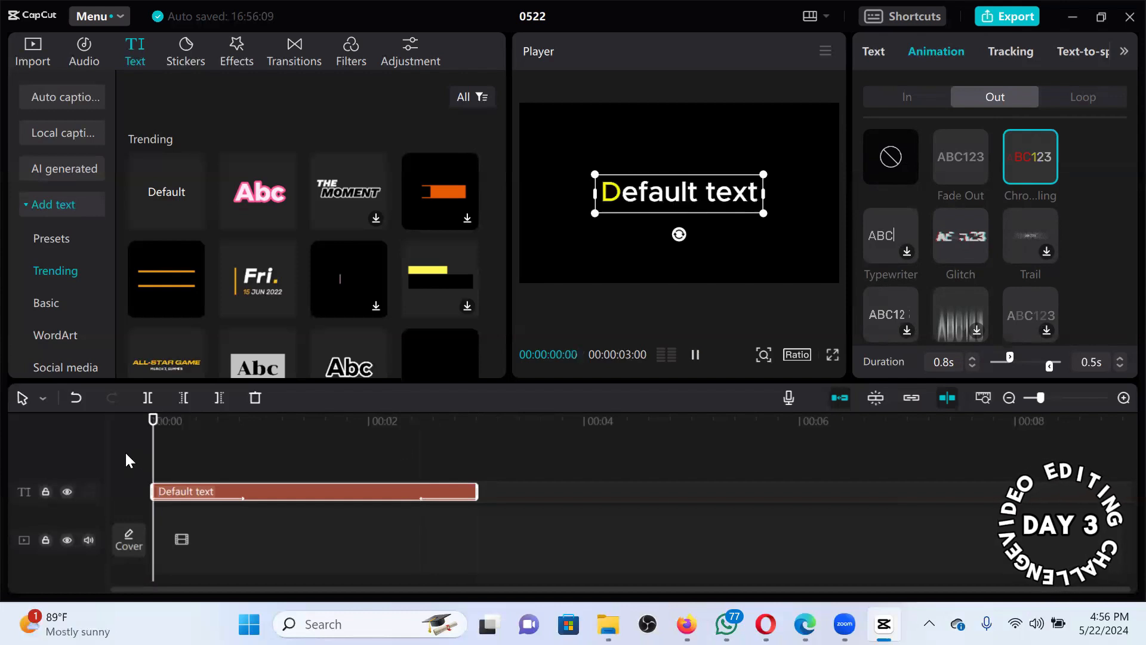
pyautogui.click(1013, 138)
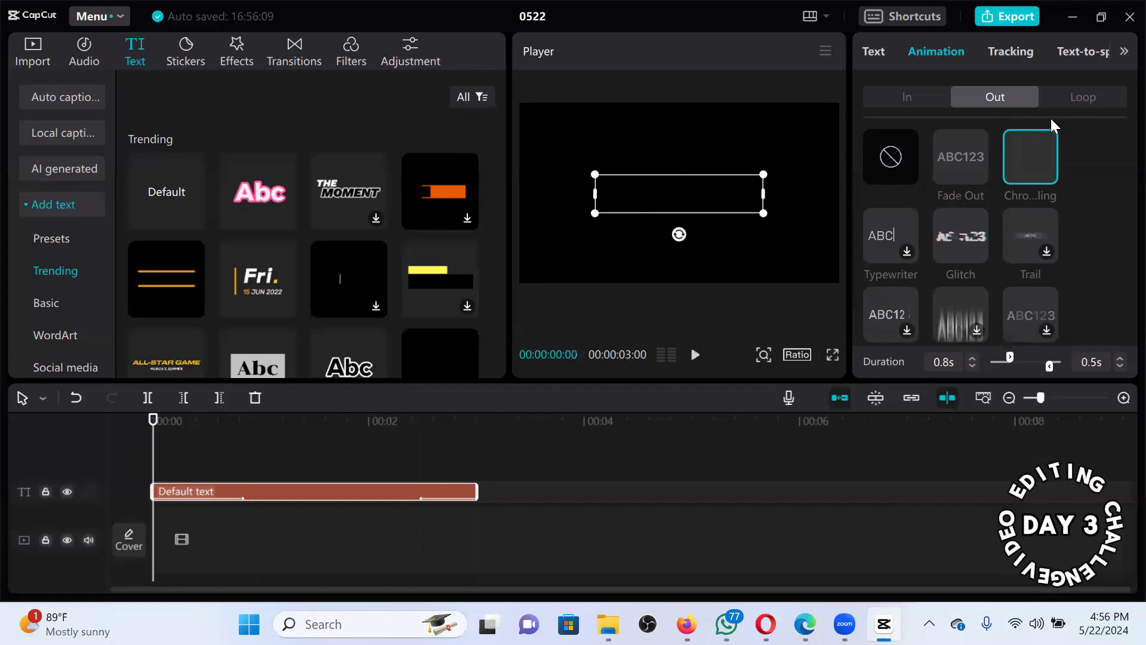
pyautogui.click(1076, 99)
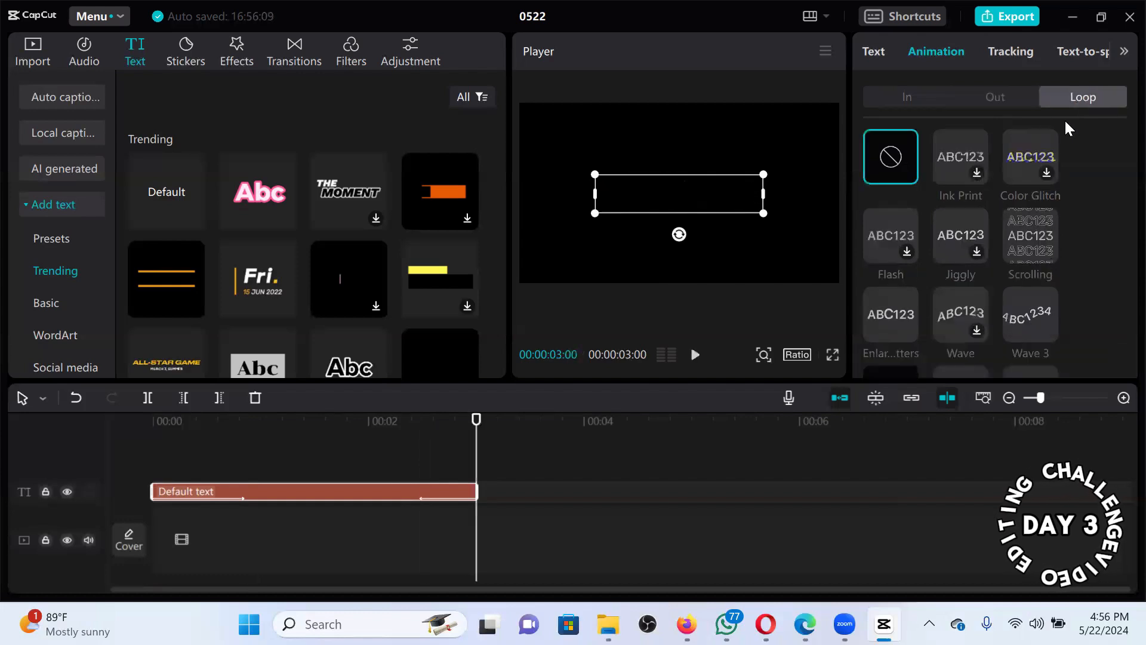
# Try the Scrolling, letter-enlarging and Donut loop animations on the text.
pyautogui.click(1043, 225)
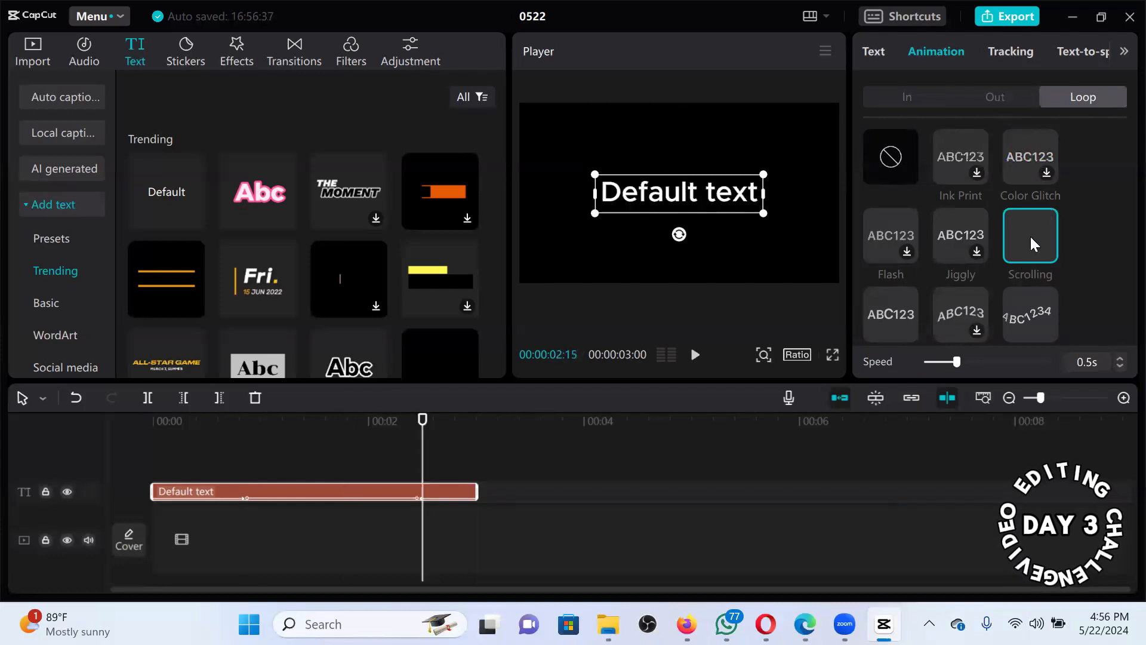
pyautogui.click(1031, 236)
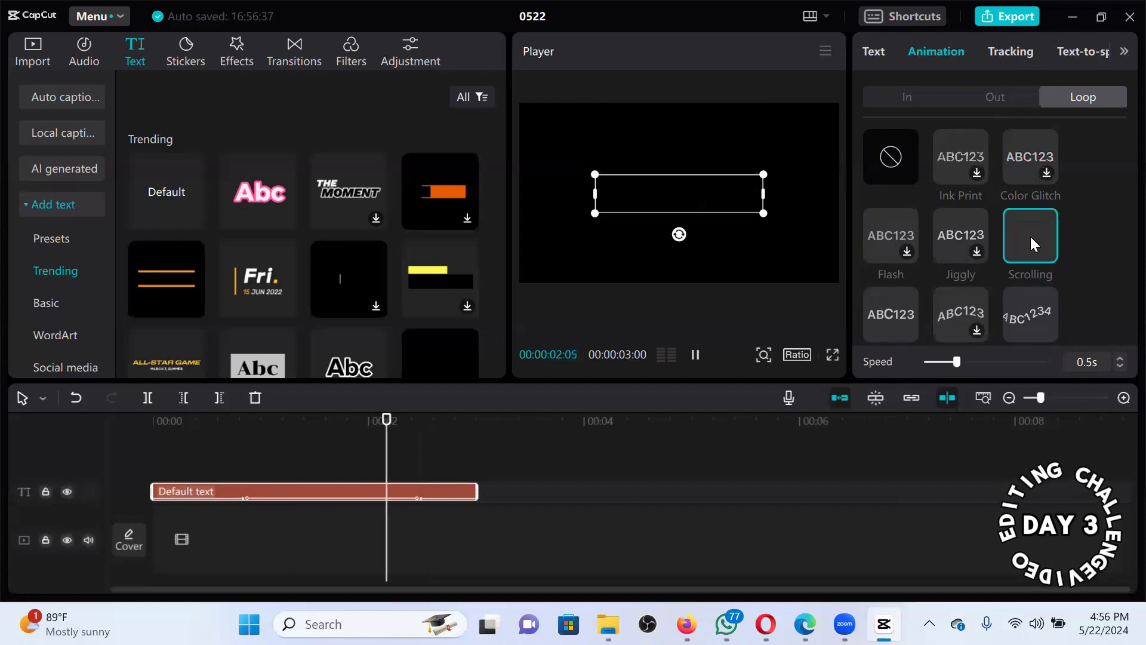
pyautogui.click(895, 310)
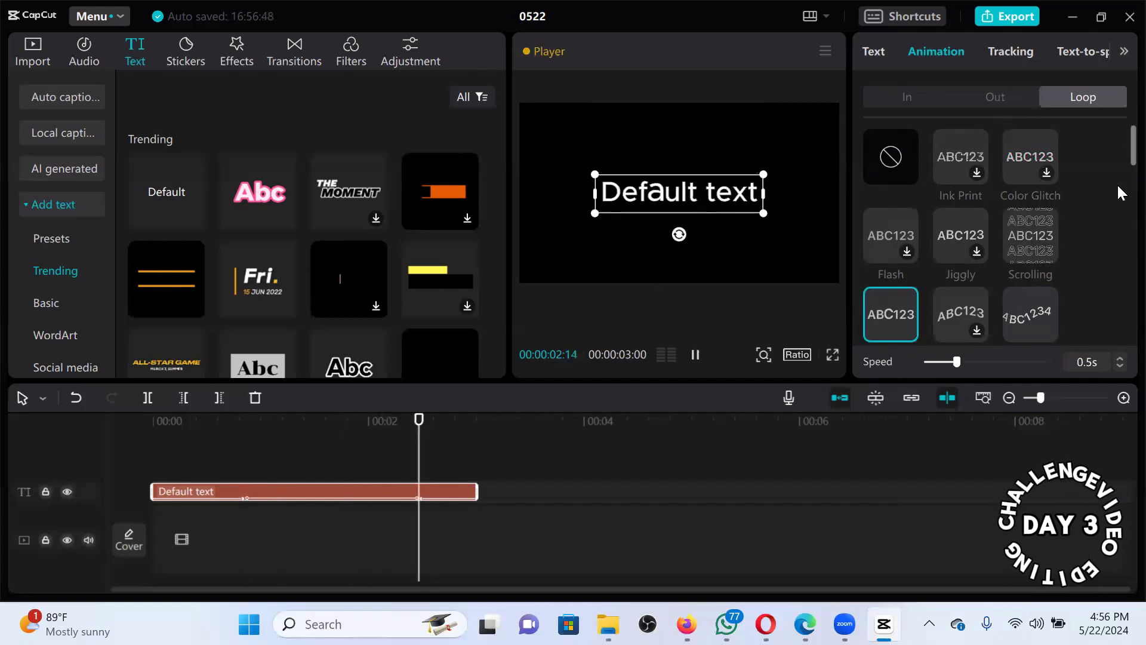
pyautogui.scroll(-3, 1122, 191)
pyautogui.scroll(1, 1122, 218)
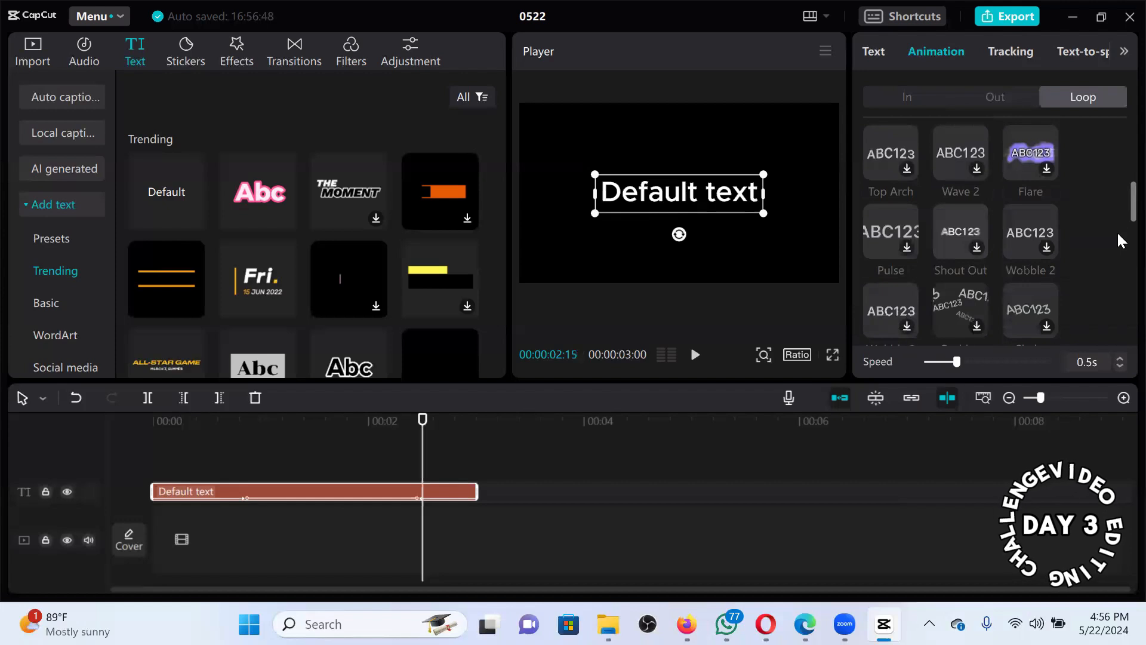
pyautogui.scroll(-3, 1117, 233)
pyautogui.scroll(-1, 1116, 264)
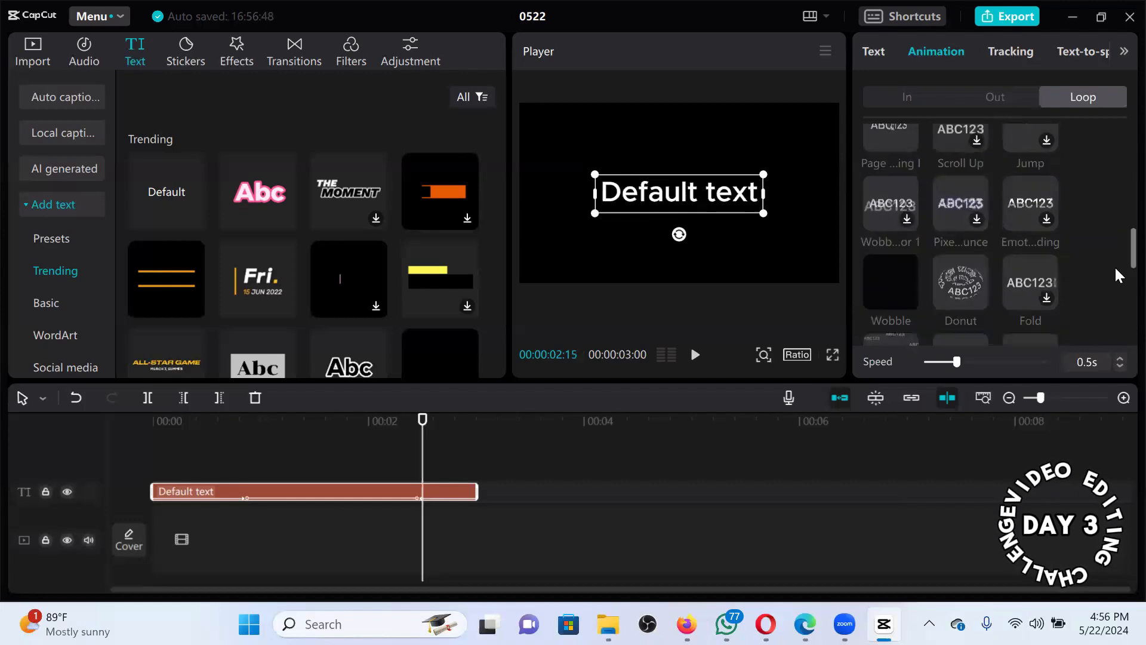
pyautogui.scroll(-1, 1115, 266)
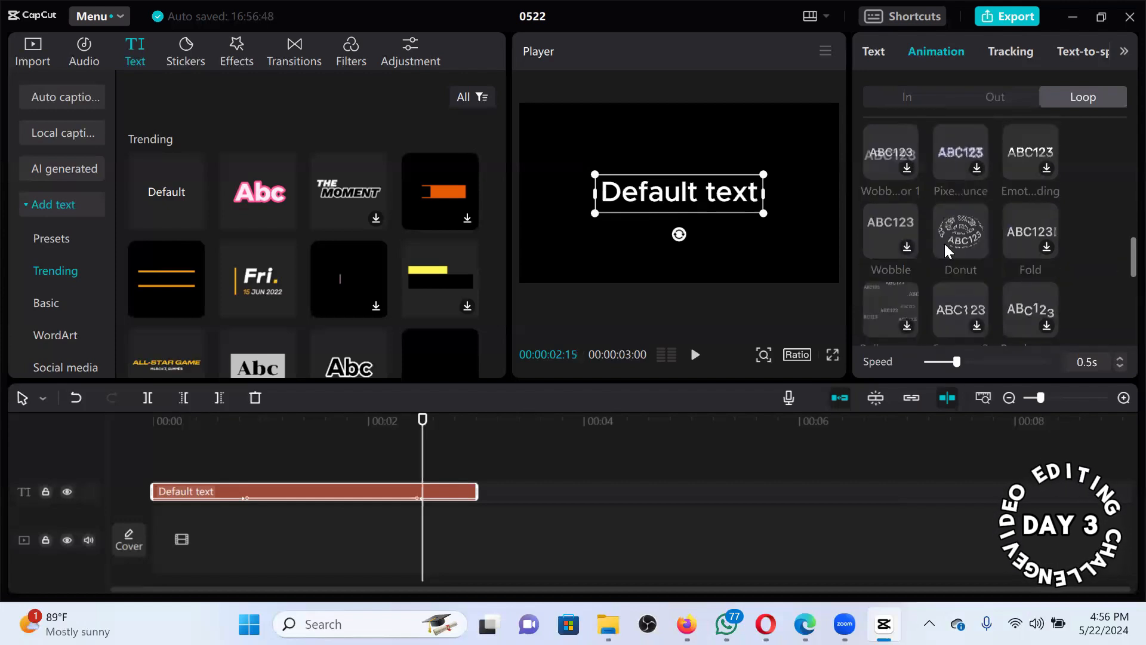
pyautogui.click(945, 244)
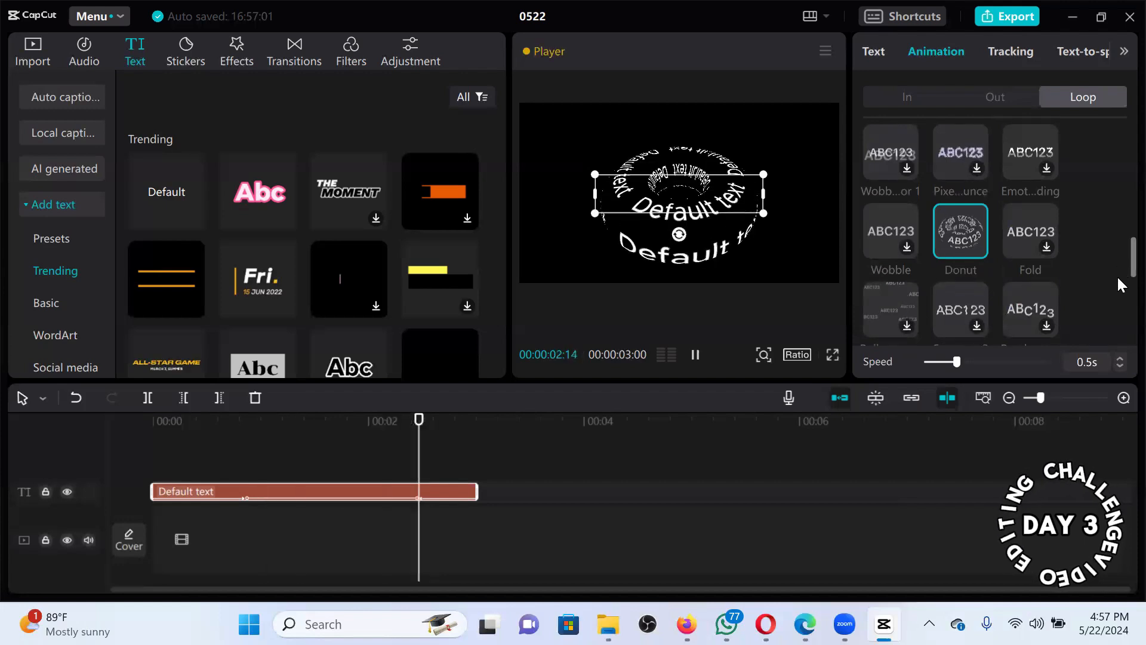
# Apply the Rotate loop animation at a speed of 1.3s.
pyautogui.scroll(-3, 1117, 275)
pyautogui.scroll(-1, 1059, 299)
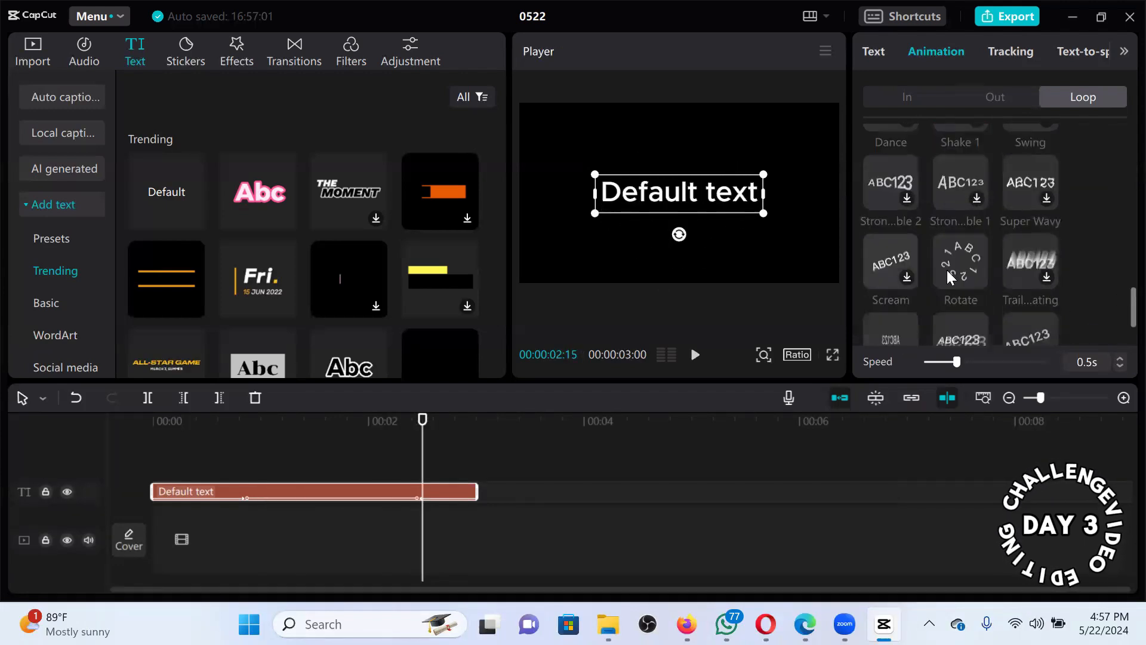
pyautogui.click(947, 270)
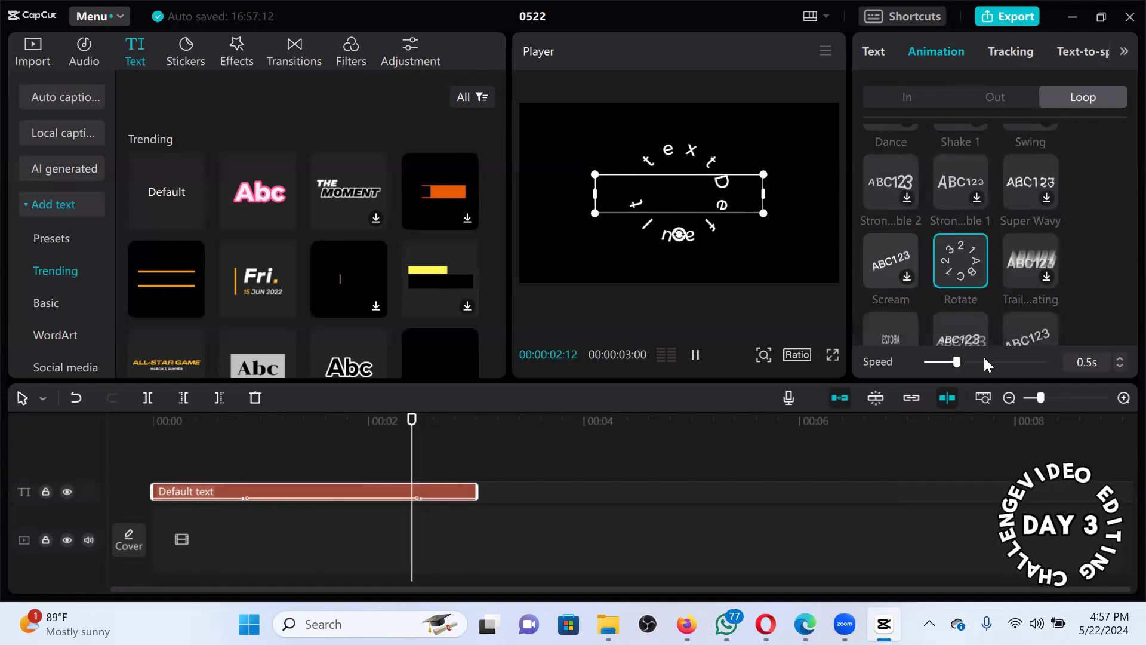
pyautogui.click(1017, 362)
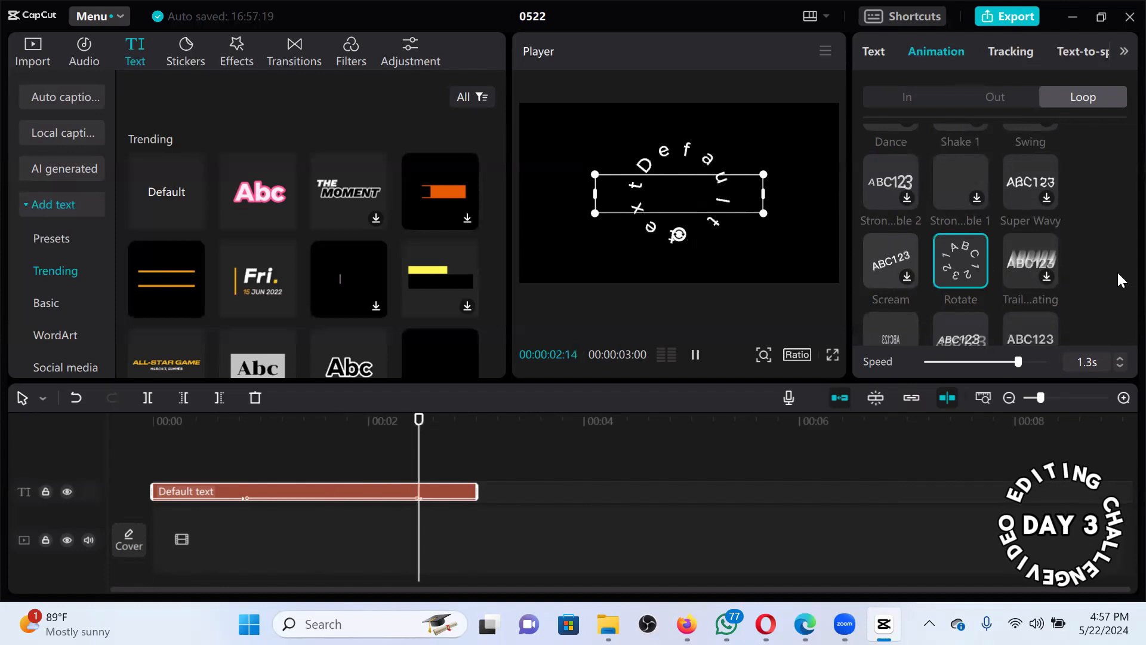
pyautogui.scroll(-2, 1121, 263)
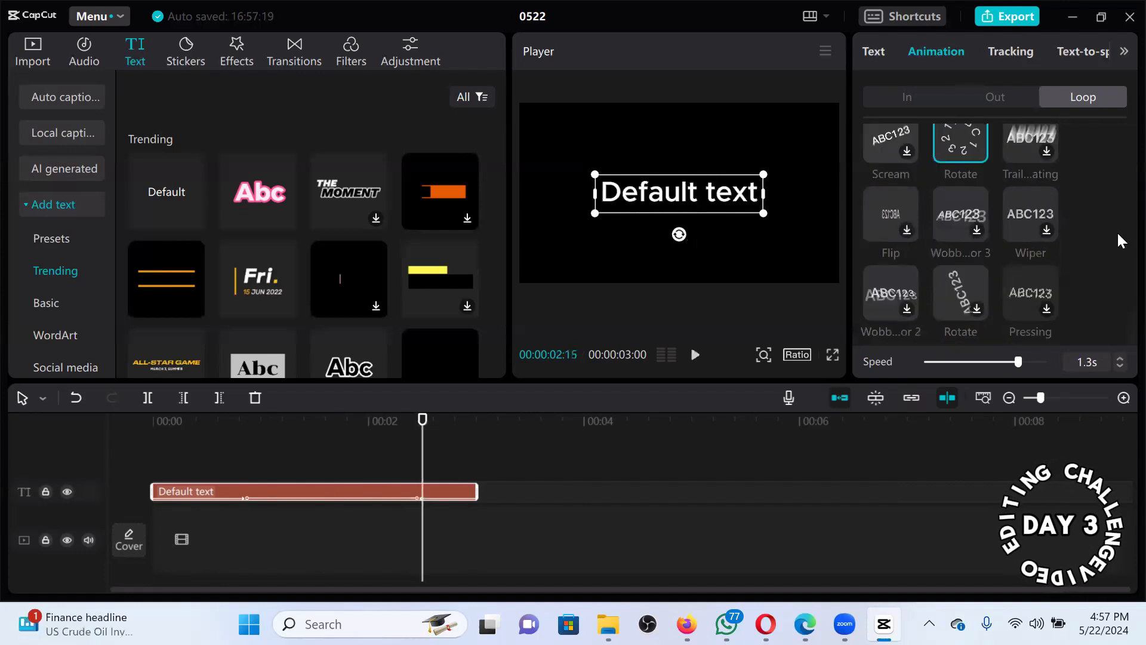